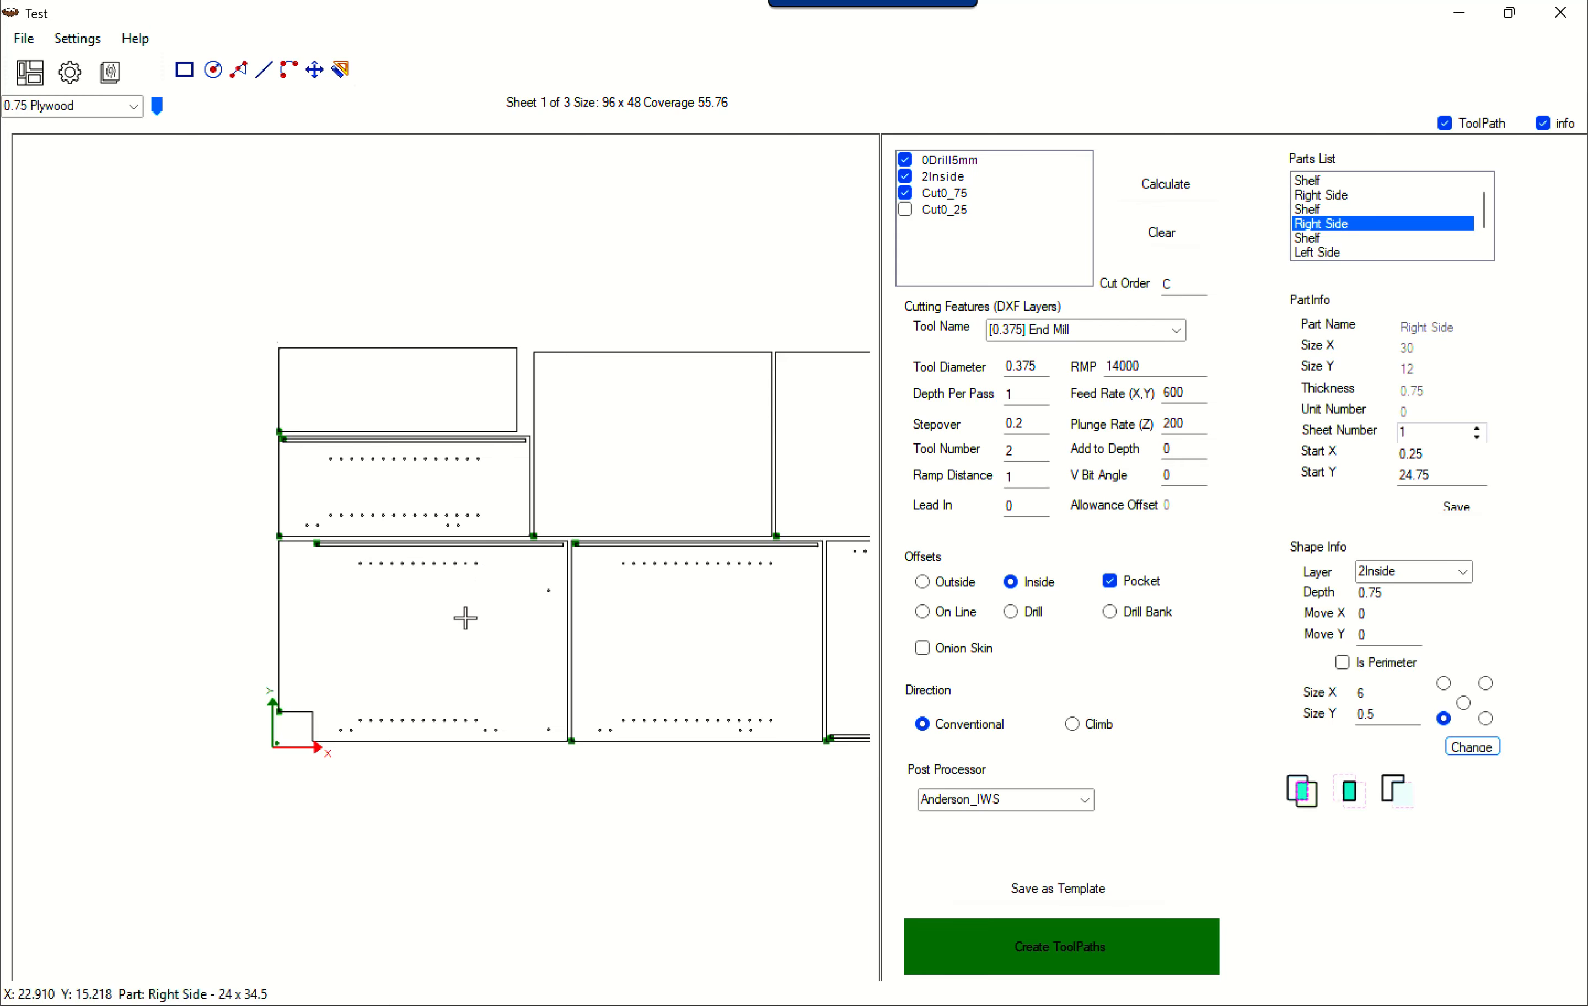
Step: Pick several parts on the plywood sheet in turn and examine each one's name, size and position
click(451, 644)
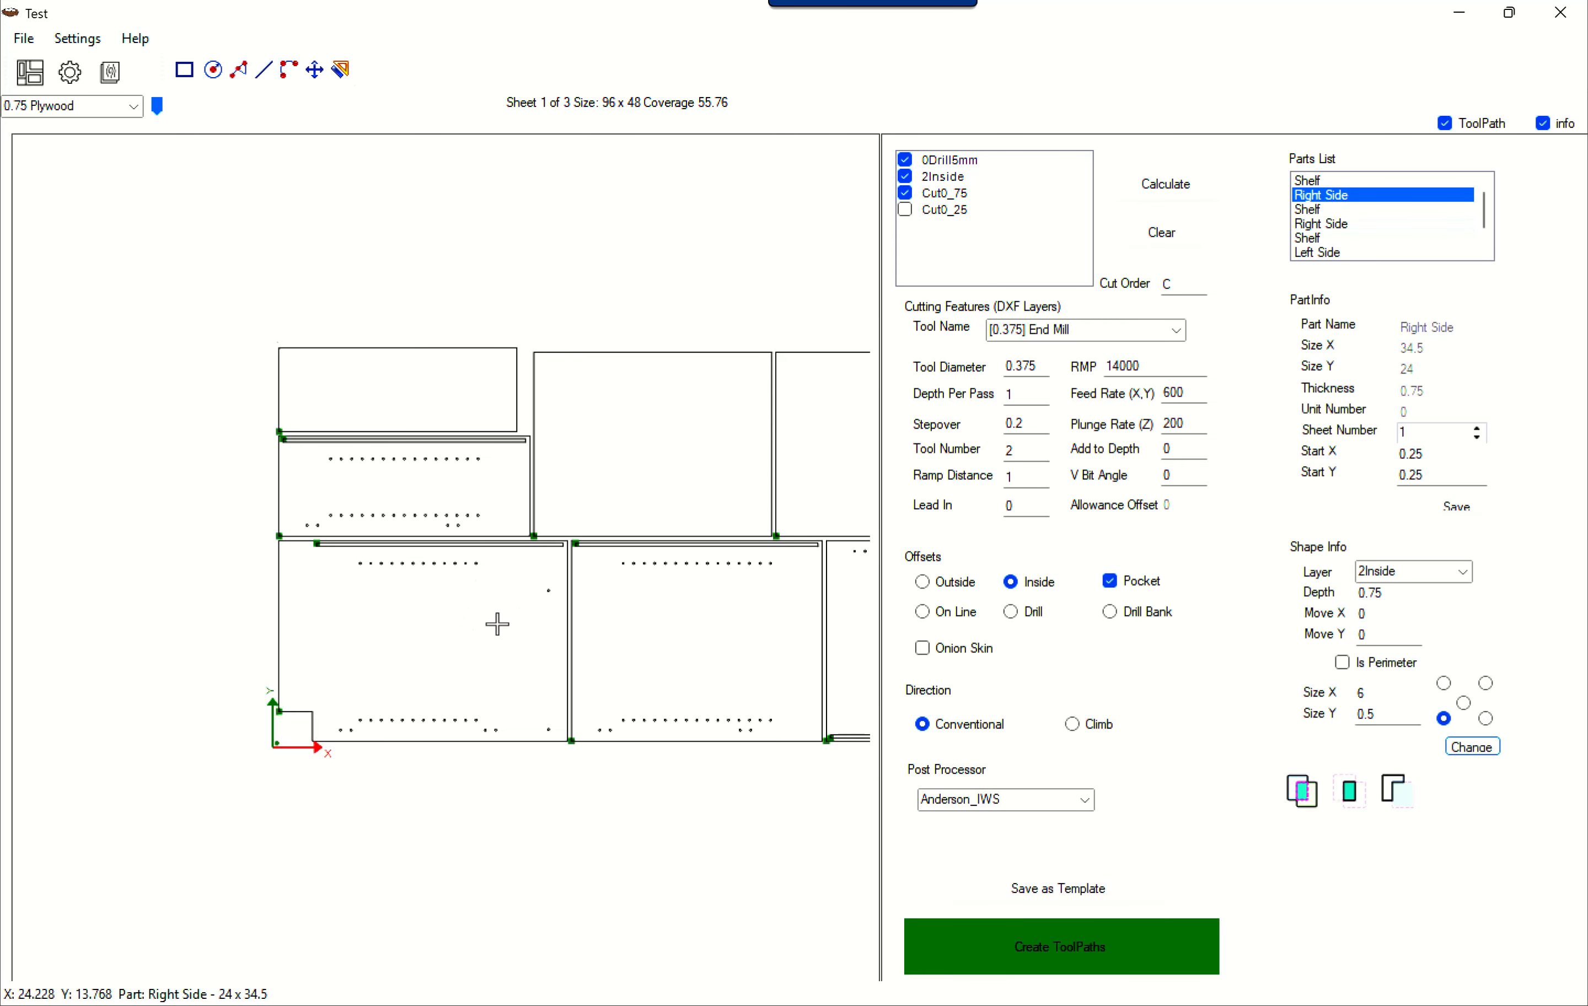
click(670, 642)
click(445, 492)
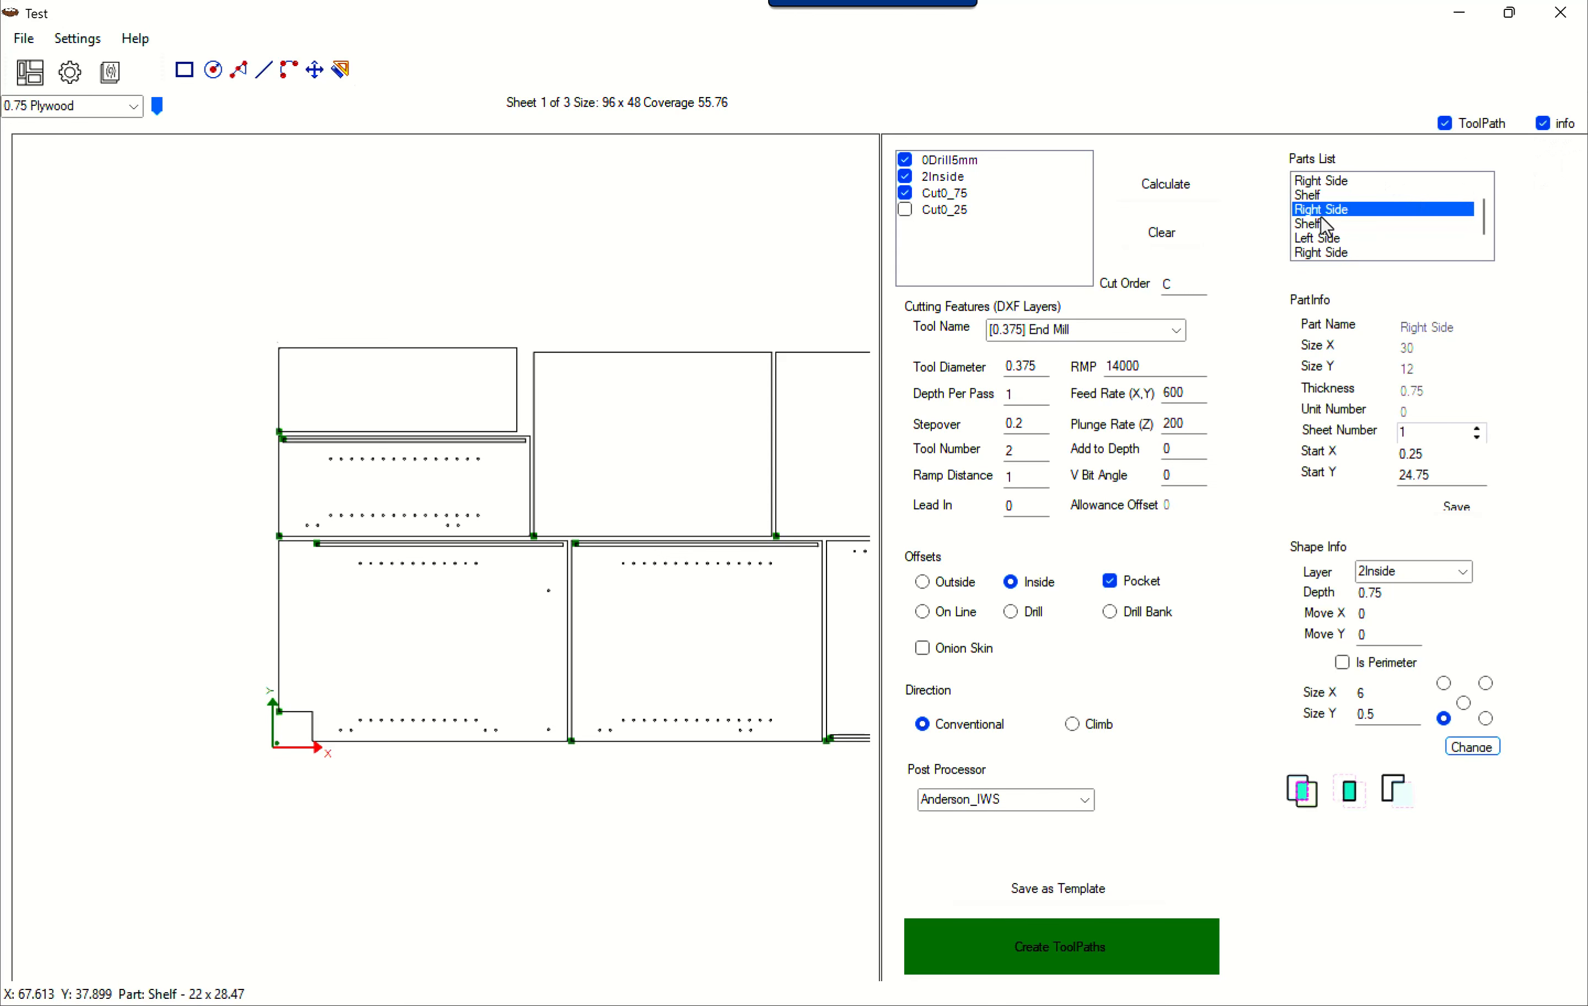
click(415, 659)
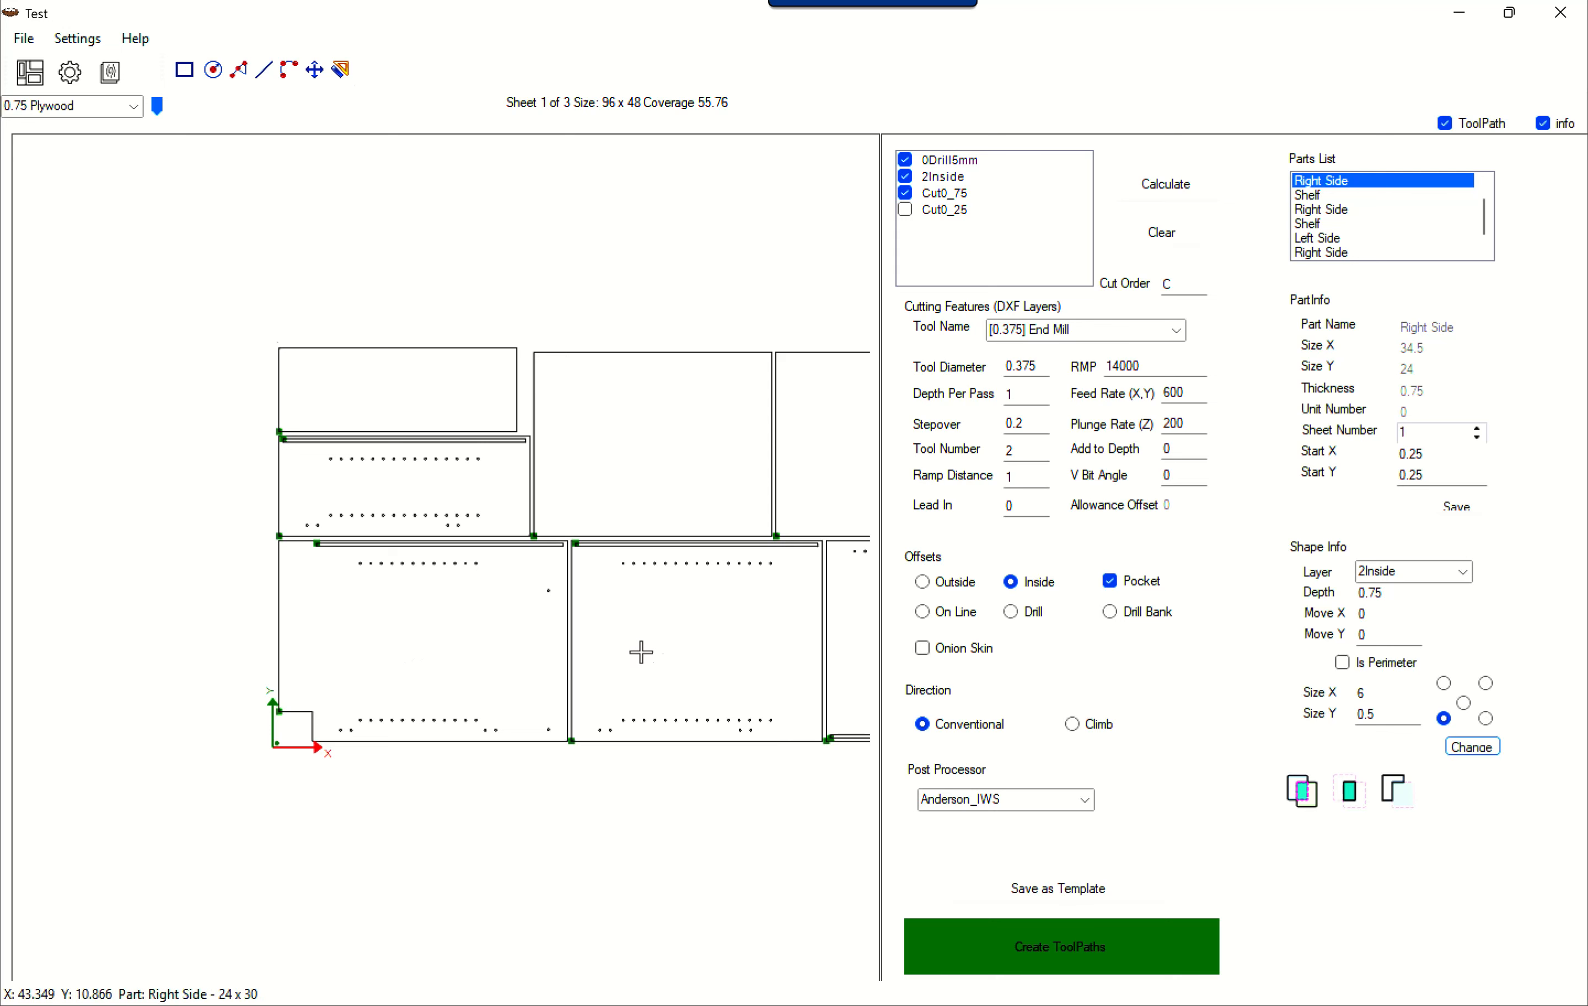
click(667, 642)
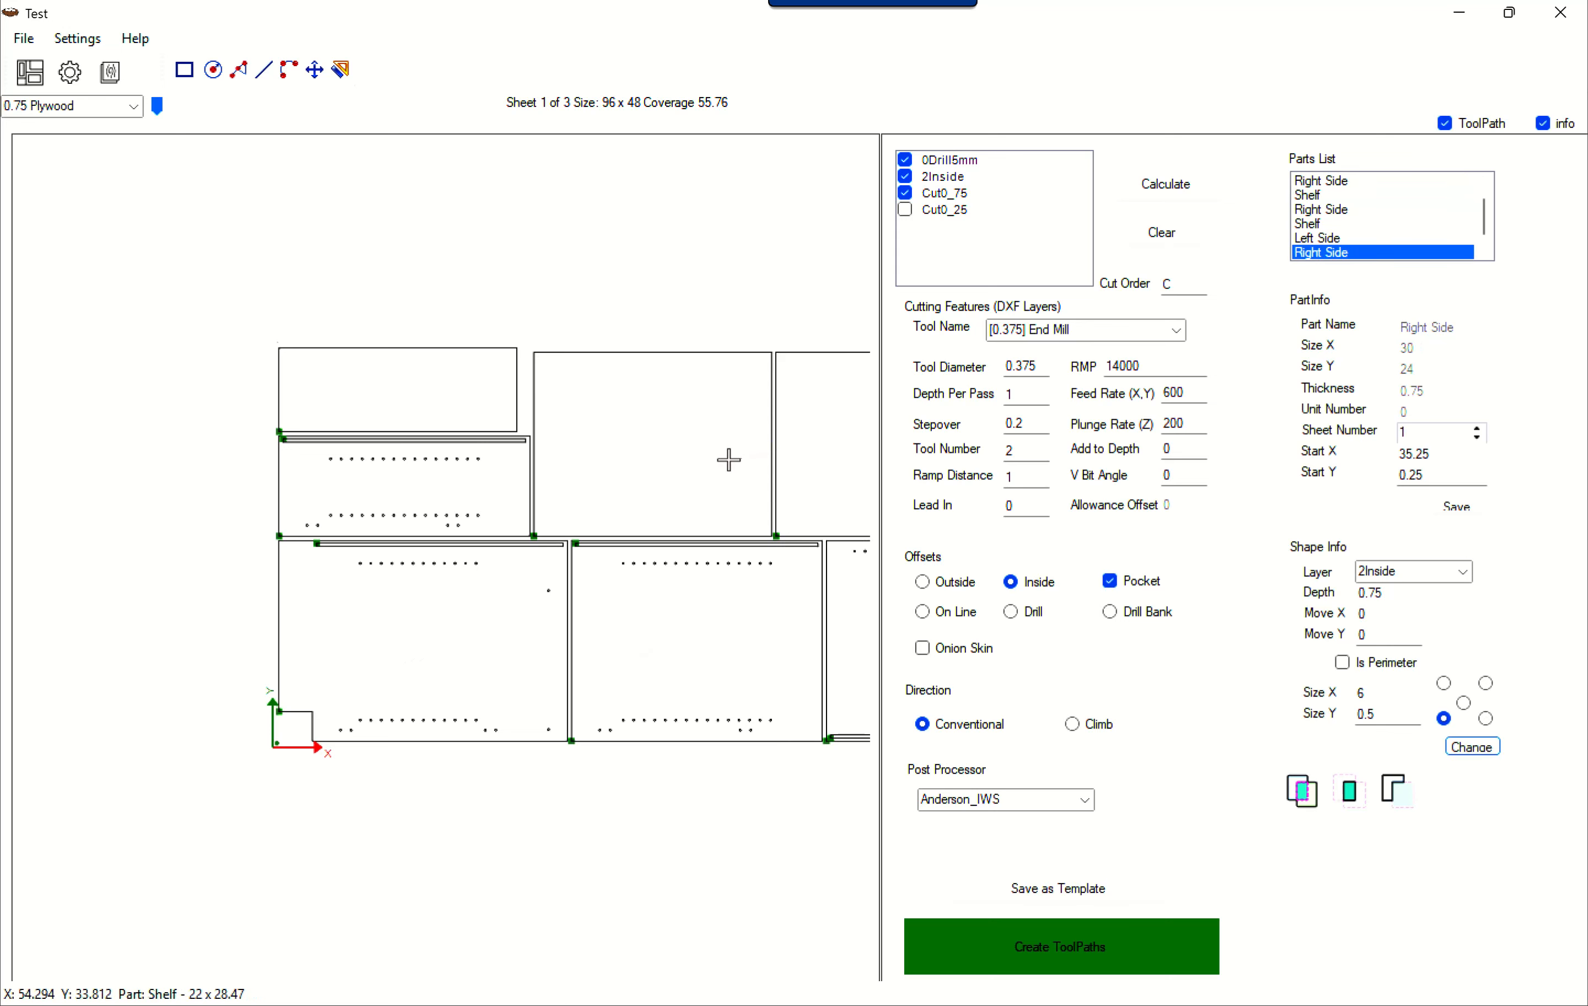
click(395, 484)
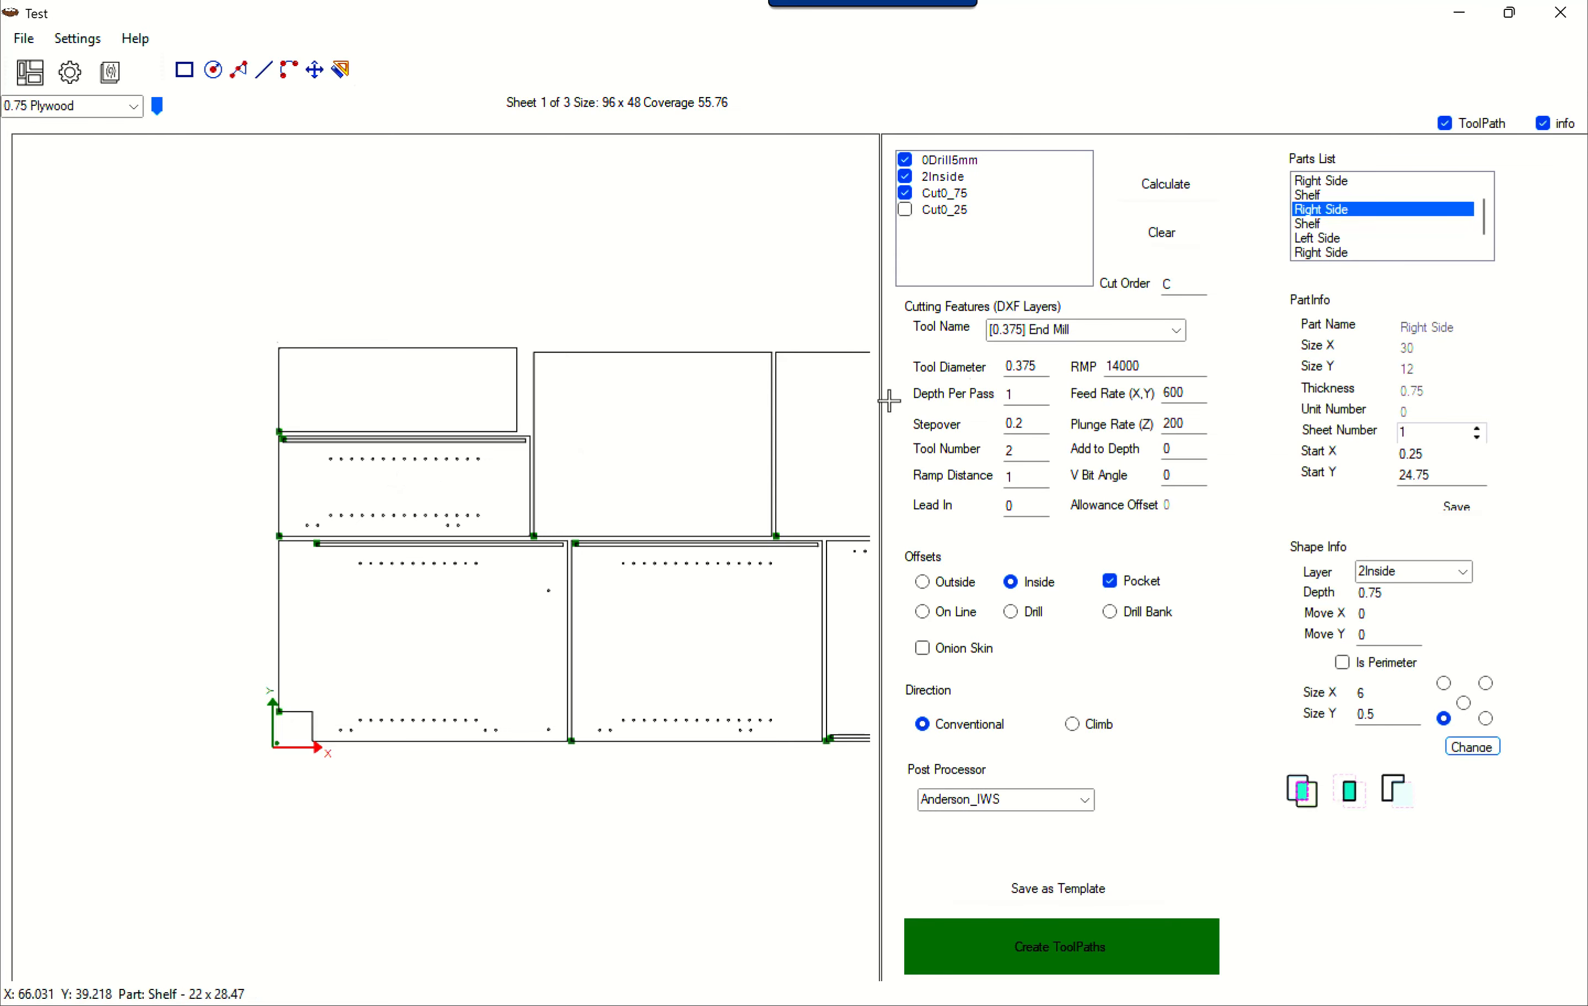
Step: Highlight the 30 by 12 Right Side part from the parts list to examine which shapes belong to it
click(1323, 214)
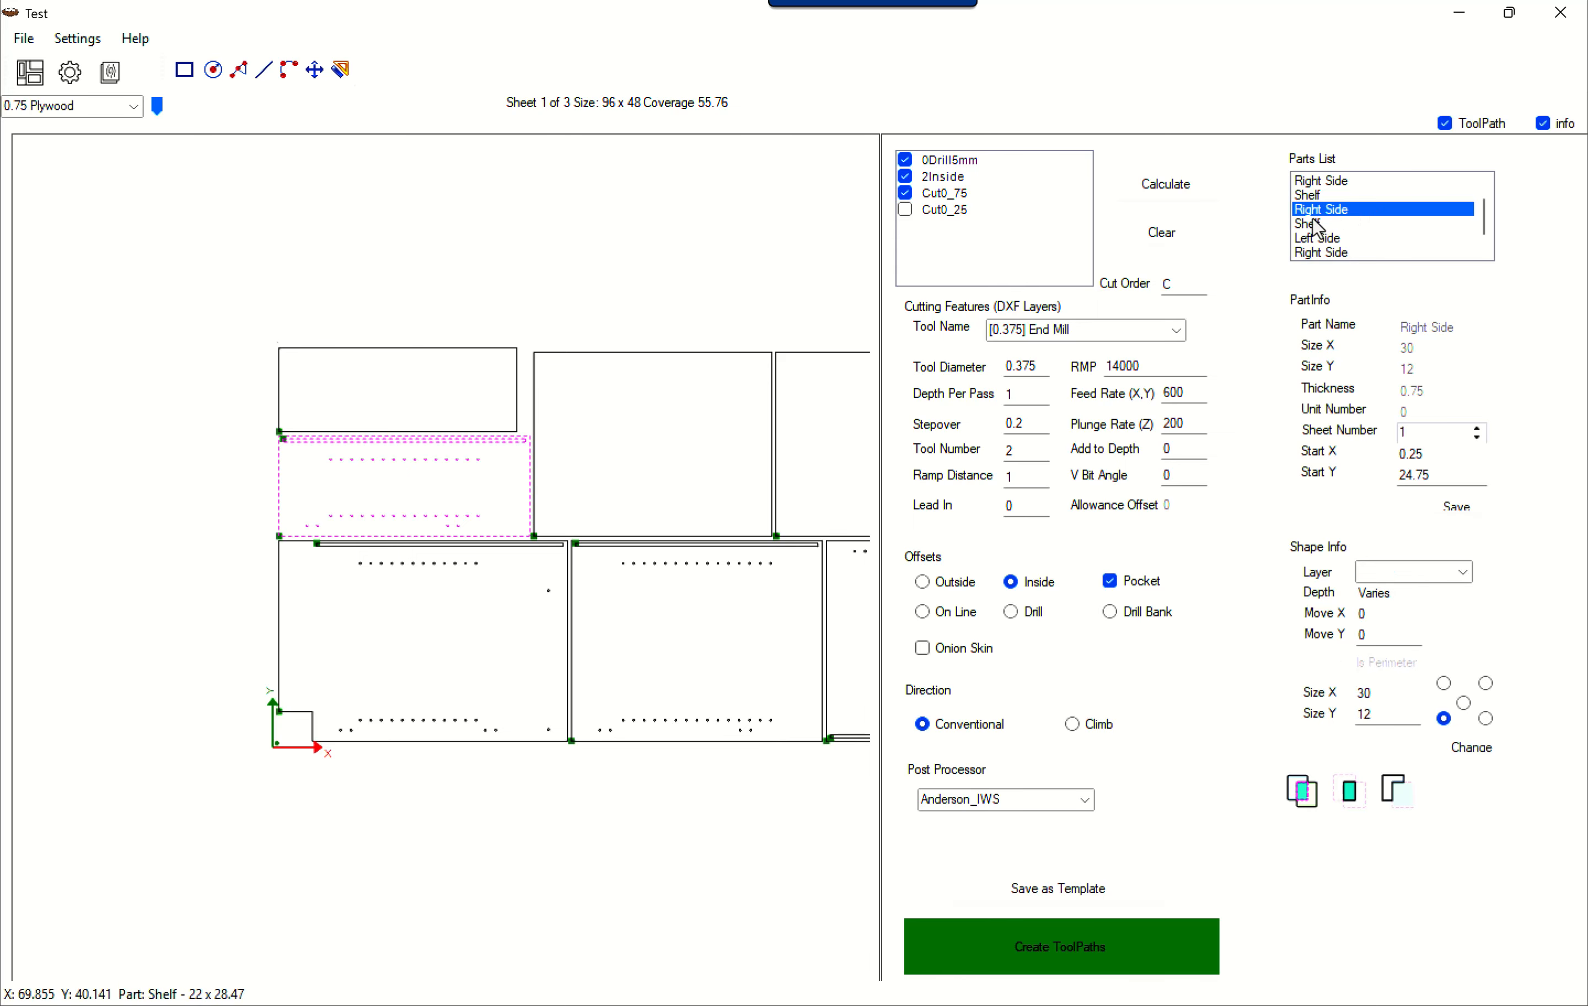
scroll(388, 456, up, 2)
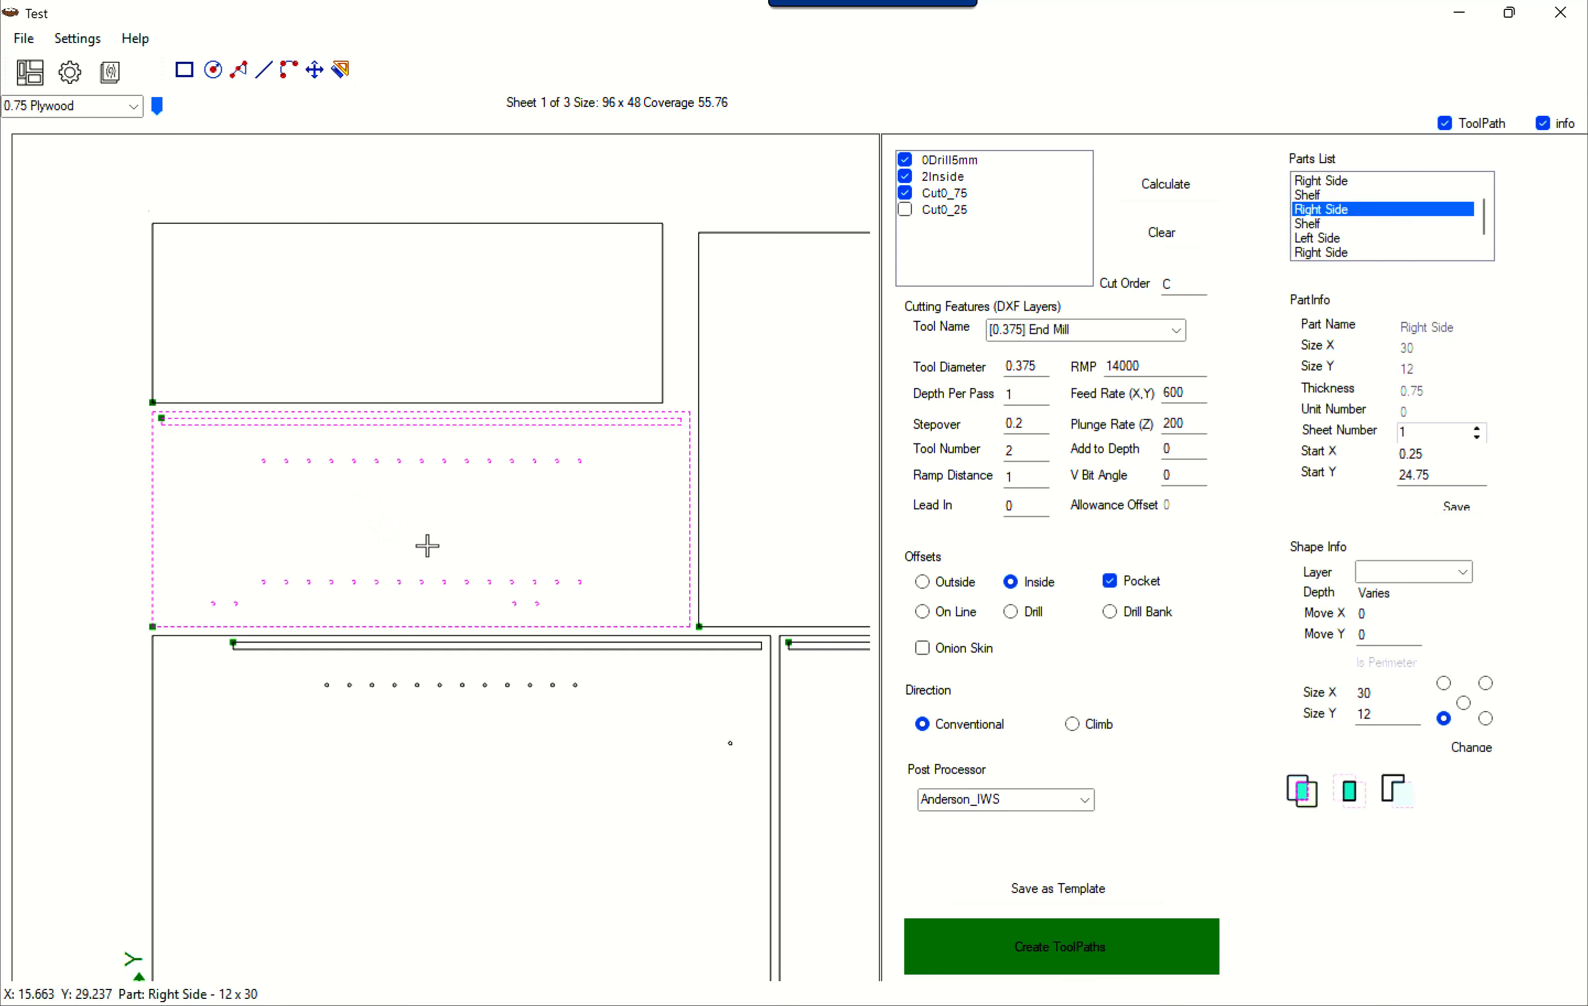
click(447, 535)
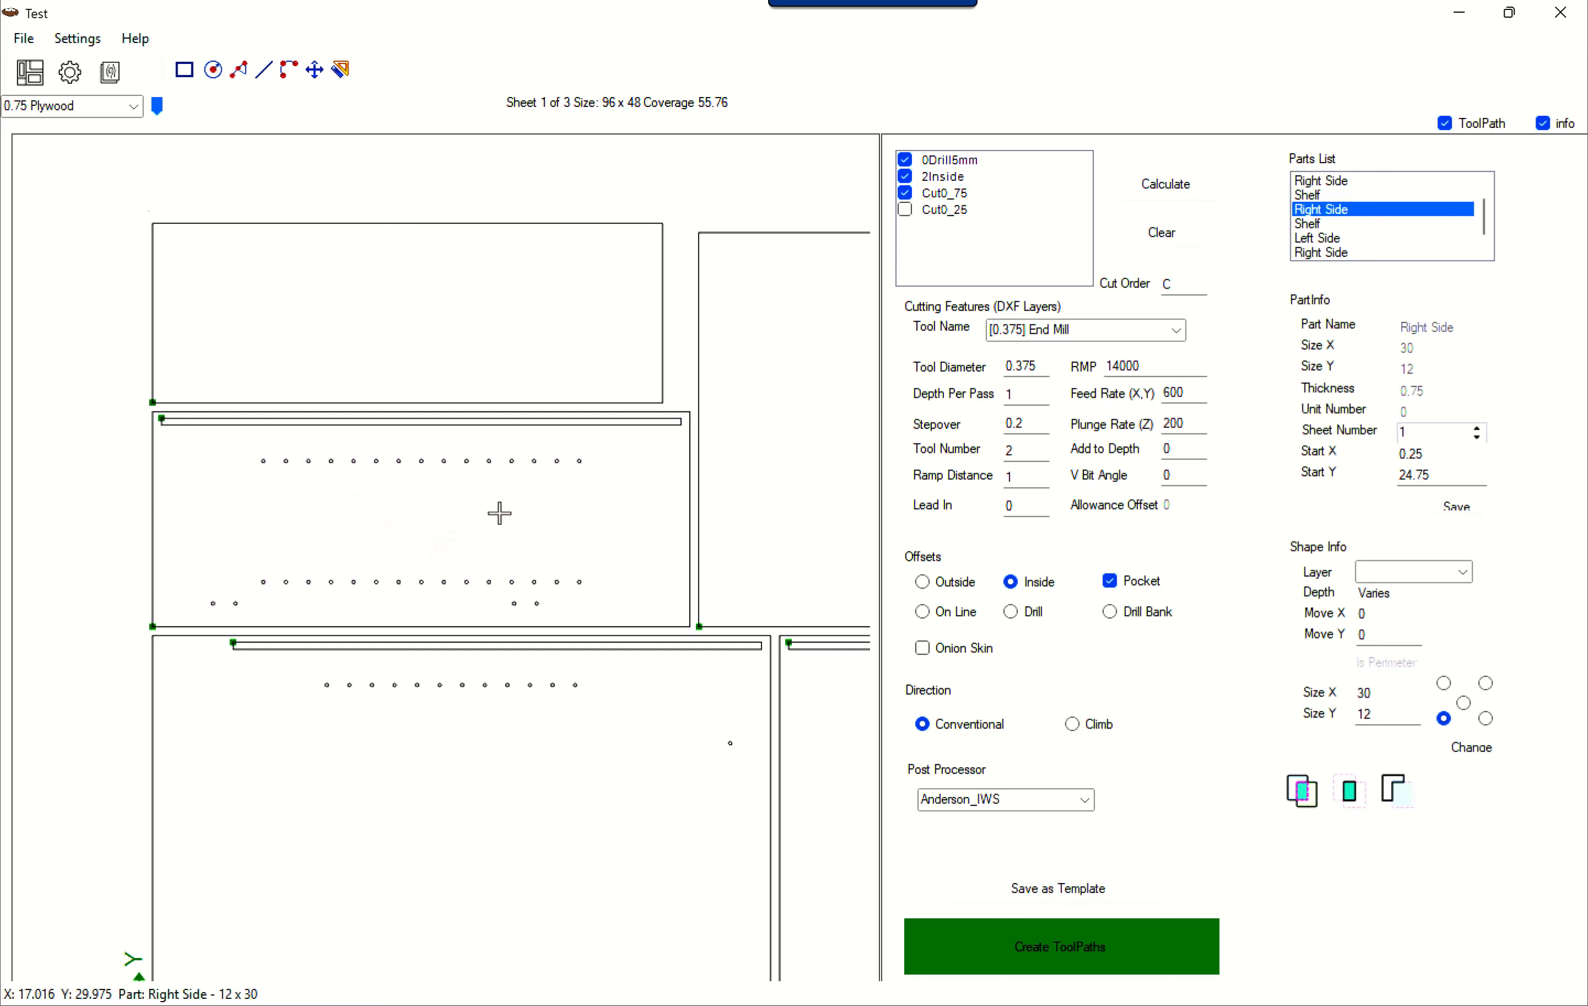
click(1327, 212)
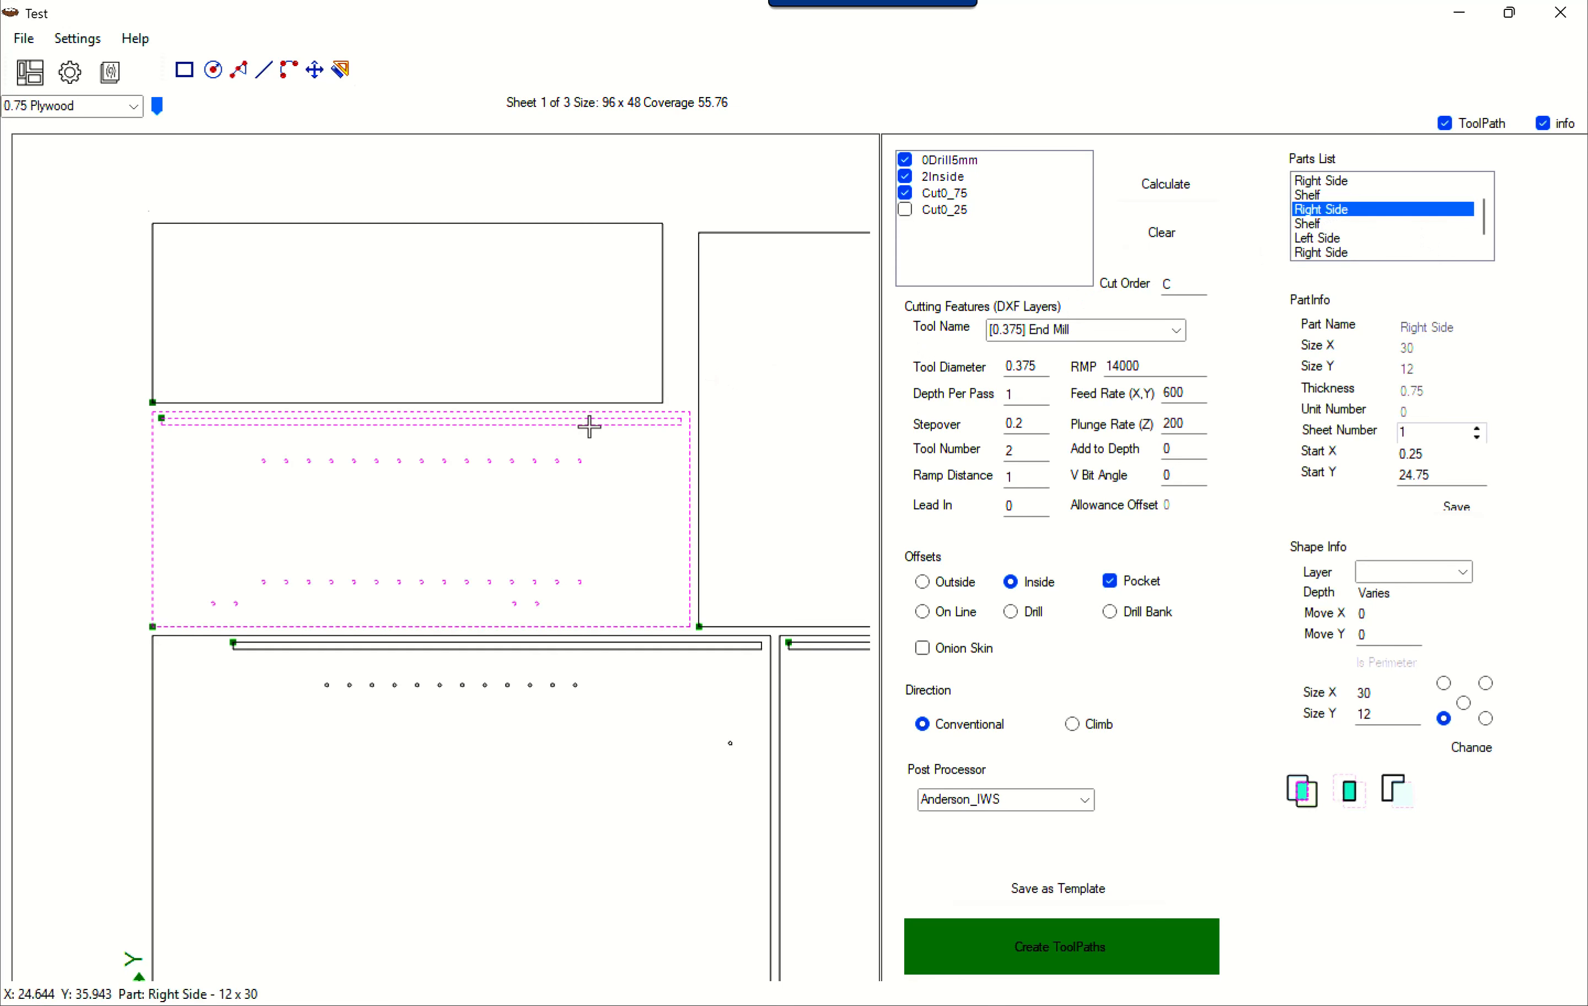
click(603, 538)
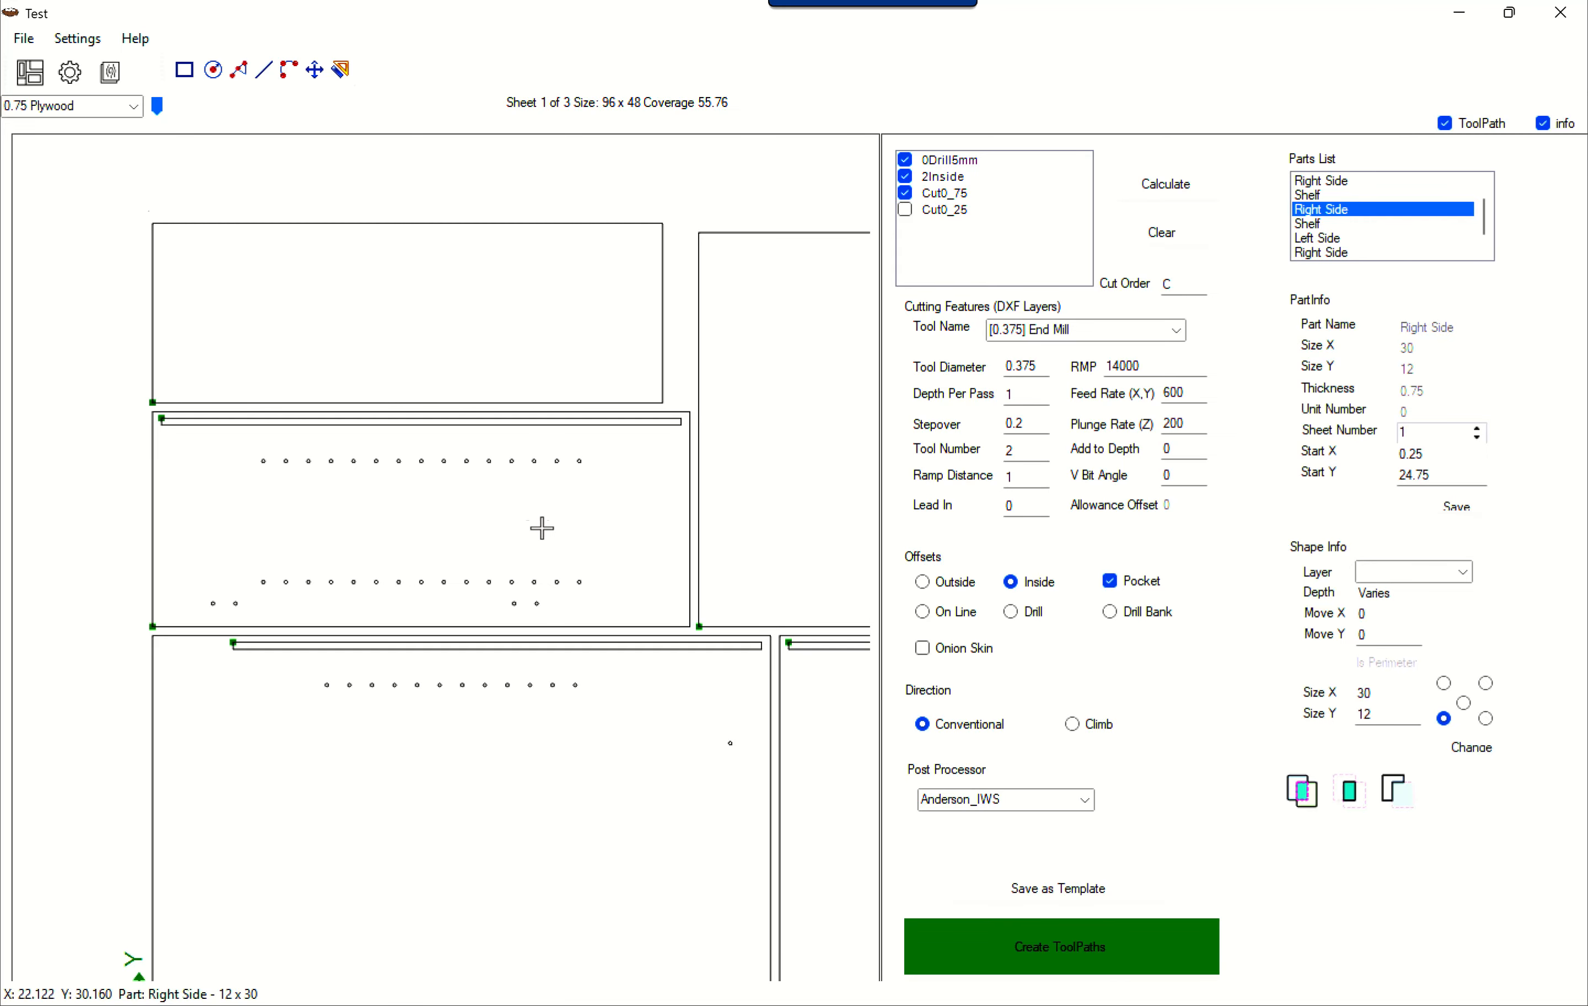
Step: Draw a rectangle about 6.5 by 3.1 inside the 30 by 12 Right Side part, between its two rows of holes
click(193, 70)
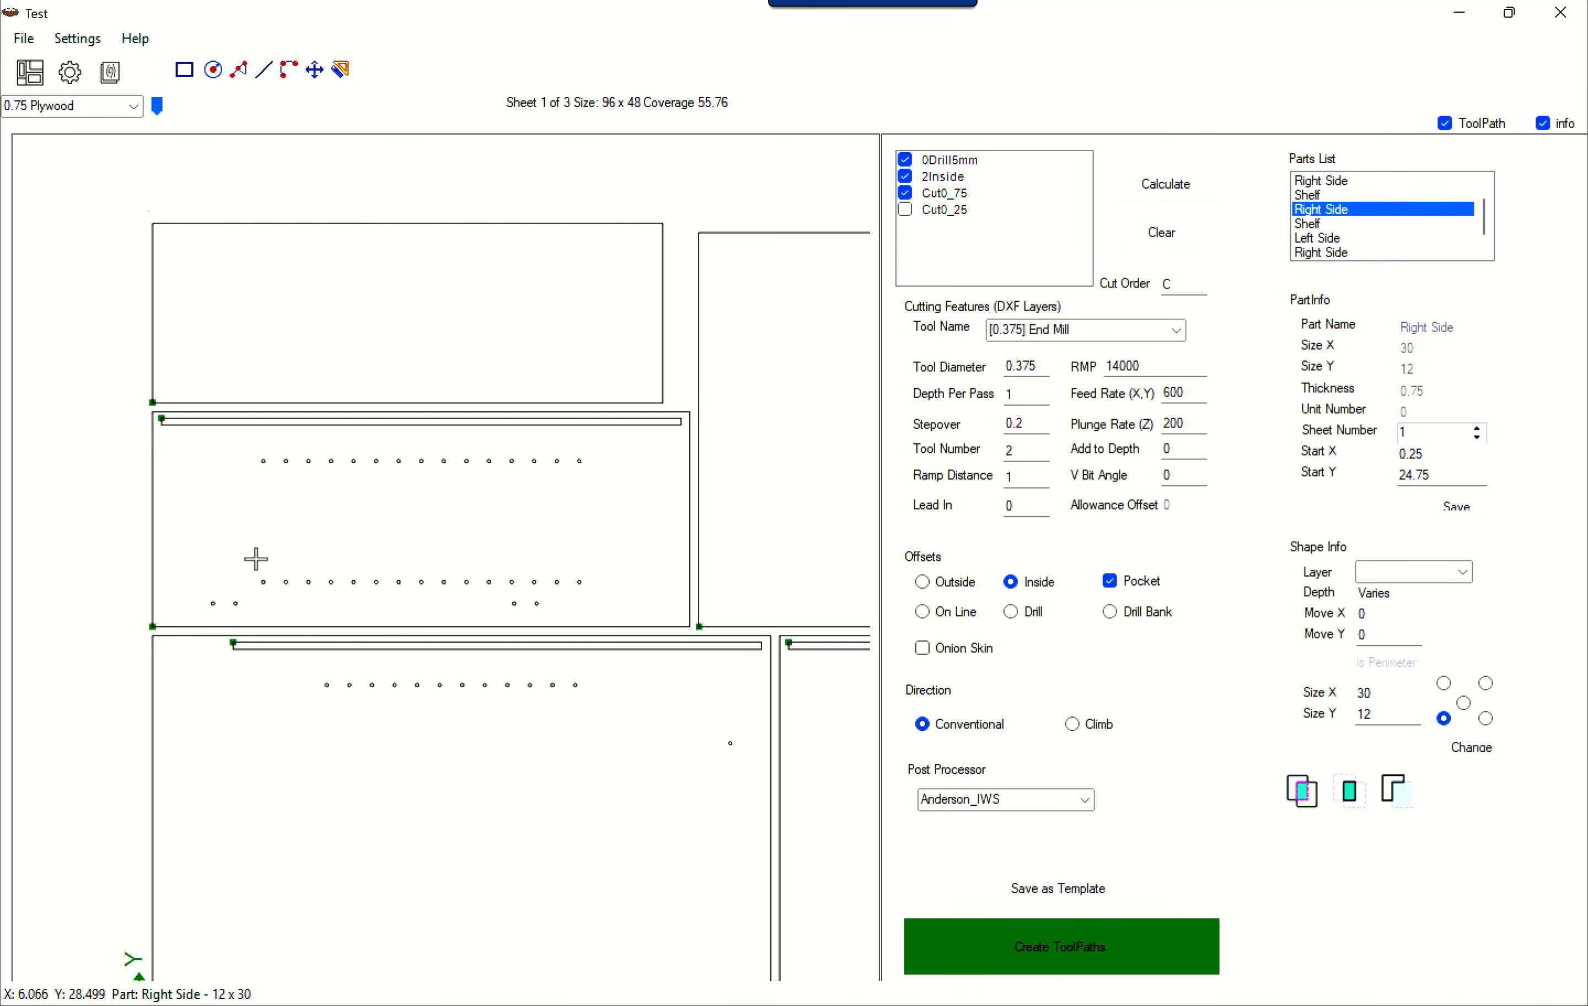
drag(256, 559, 374, 502)
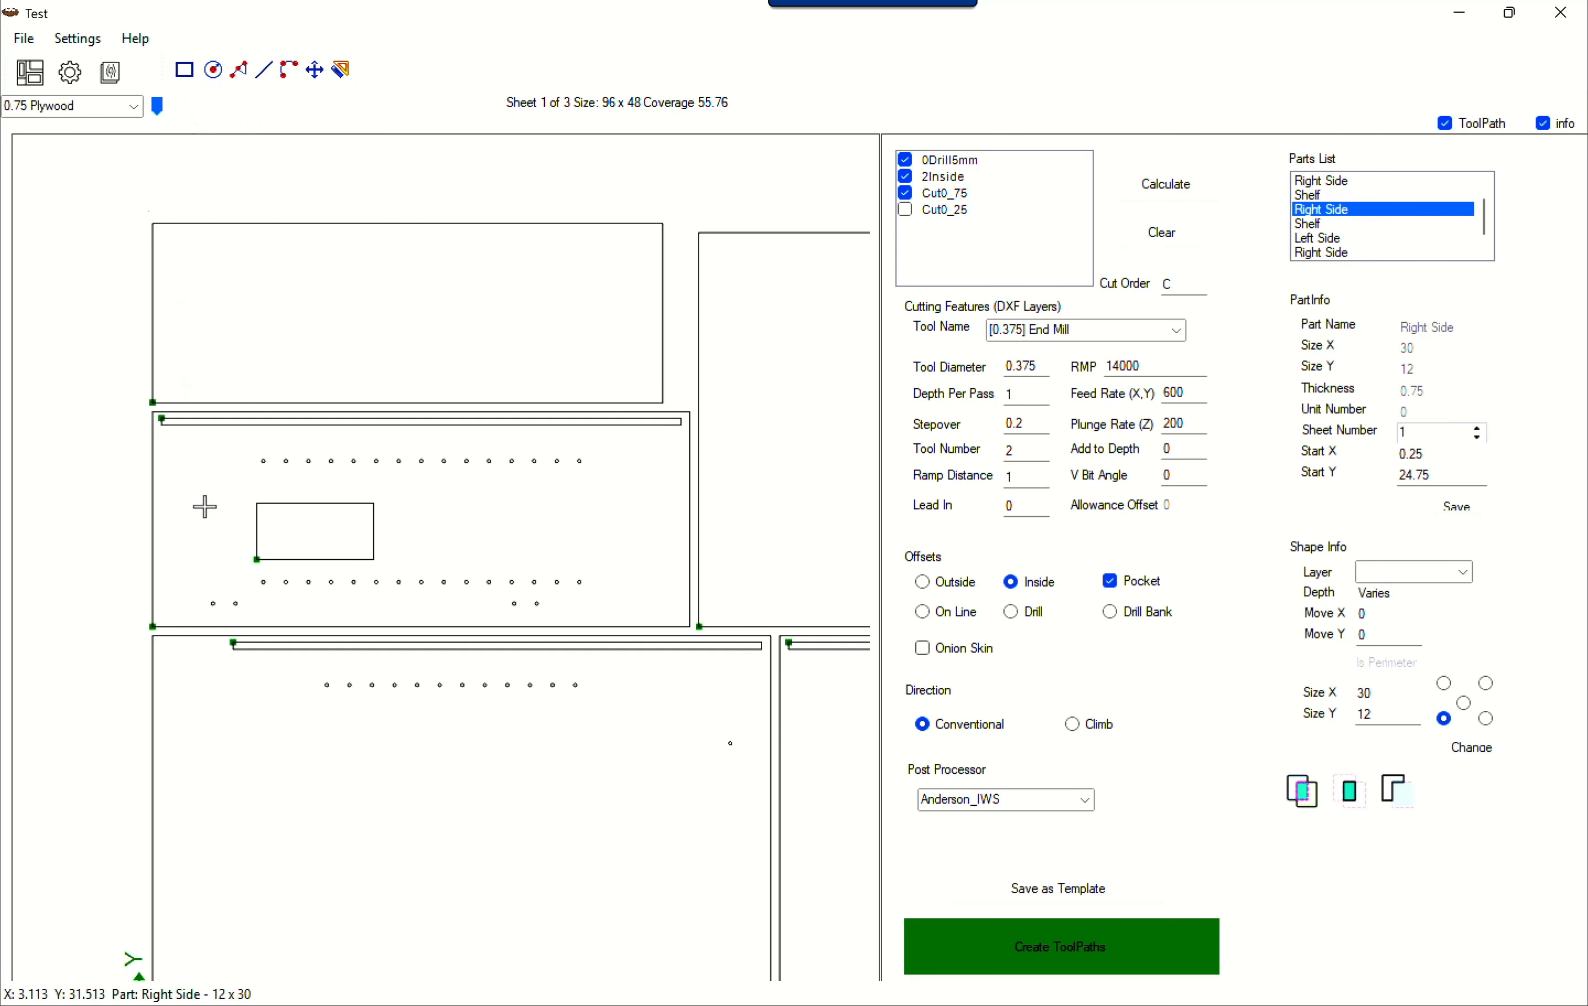
Step: Draw a second rectangle about 6.6 by 6.2 across the left edge of the 30 by 12 Right Side part and delete it
drag(206, 491, 86, 380)
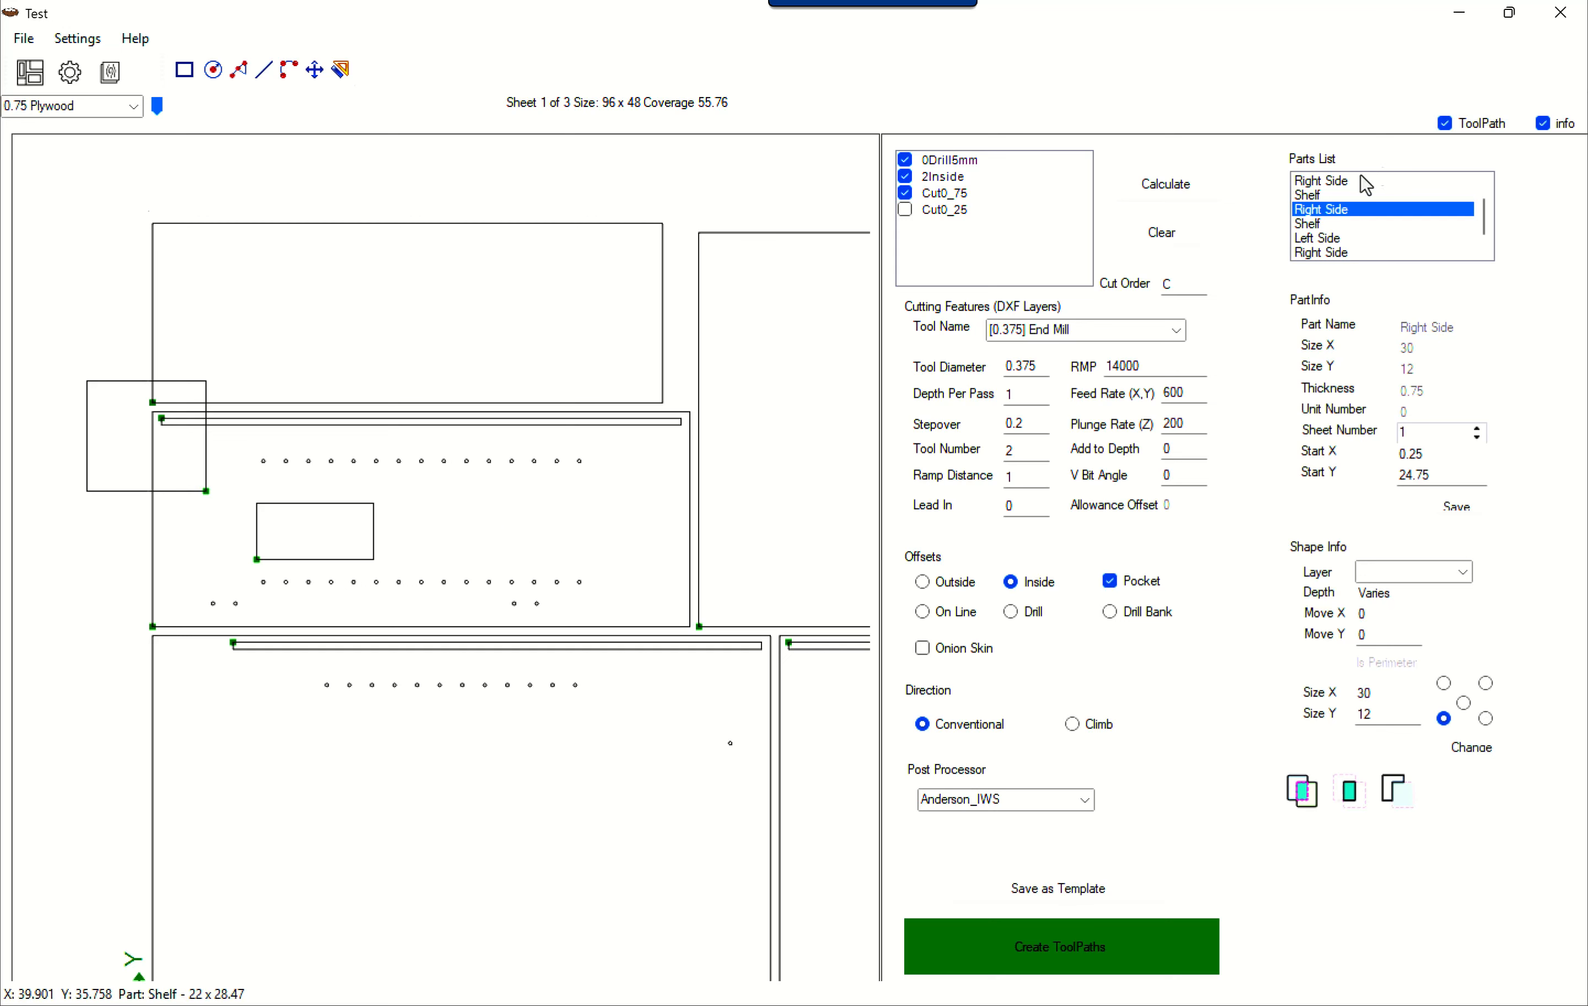
click(1338, 209)
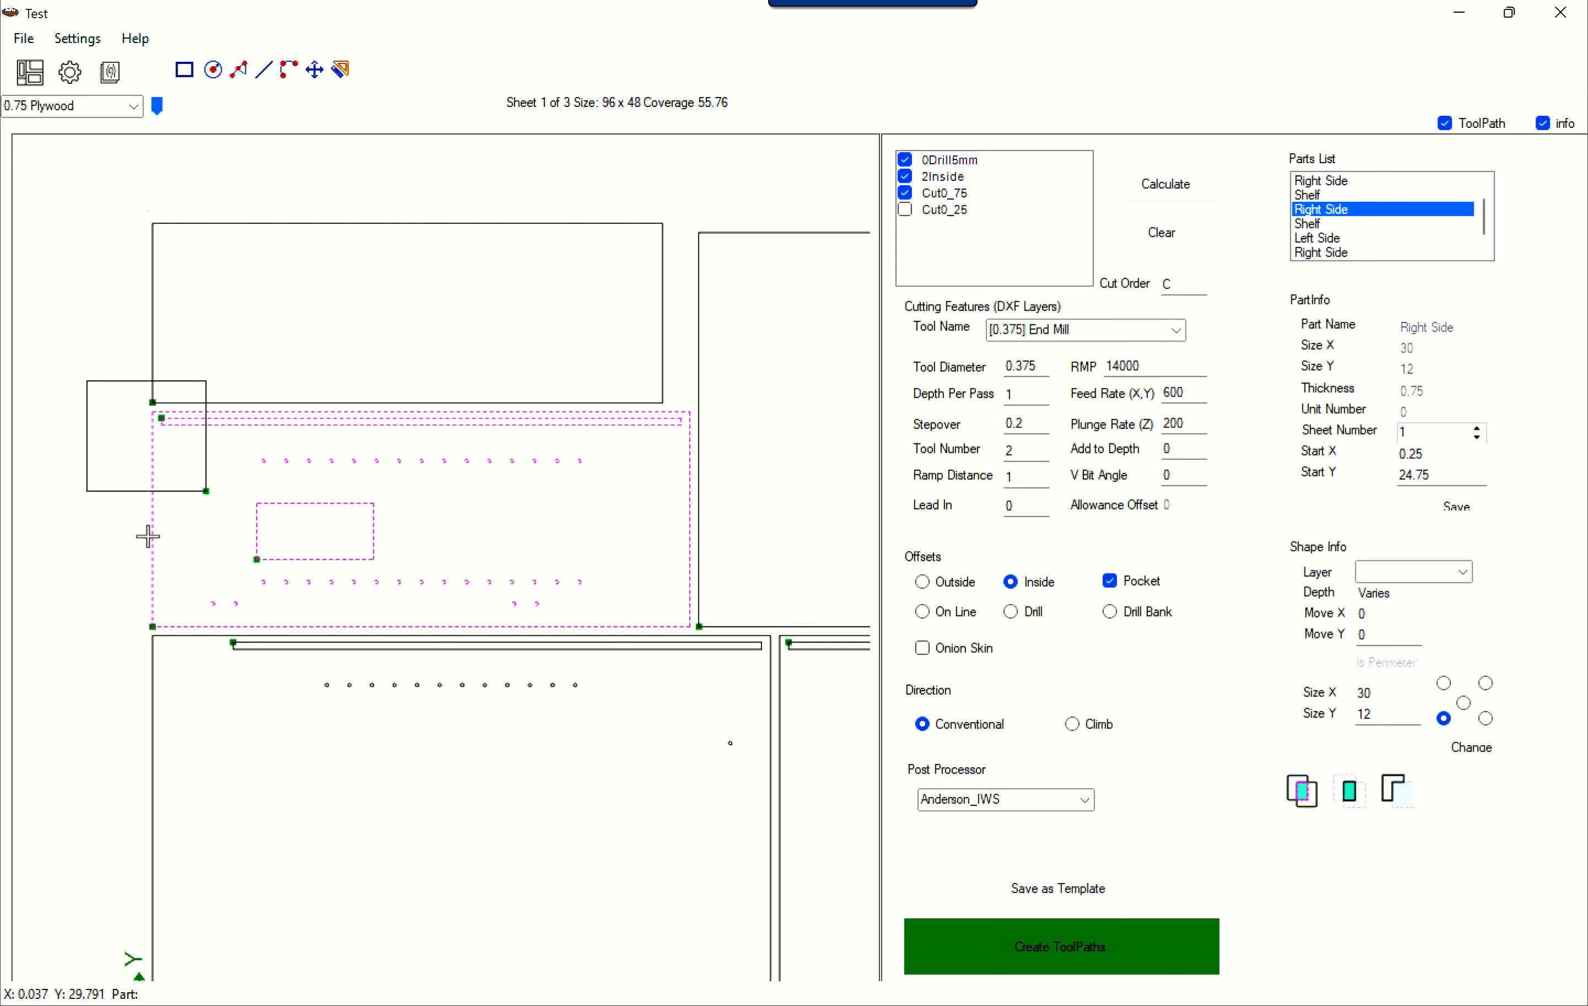
click(119, 490)
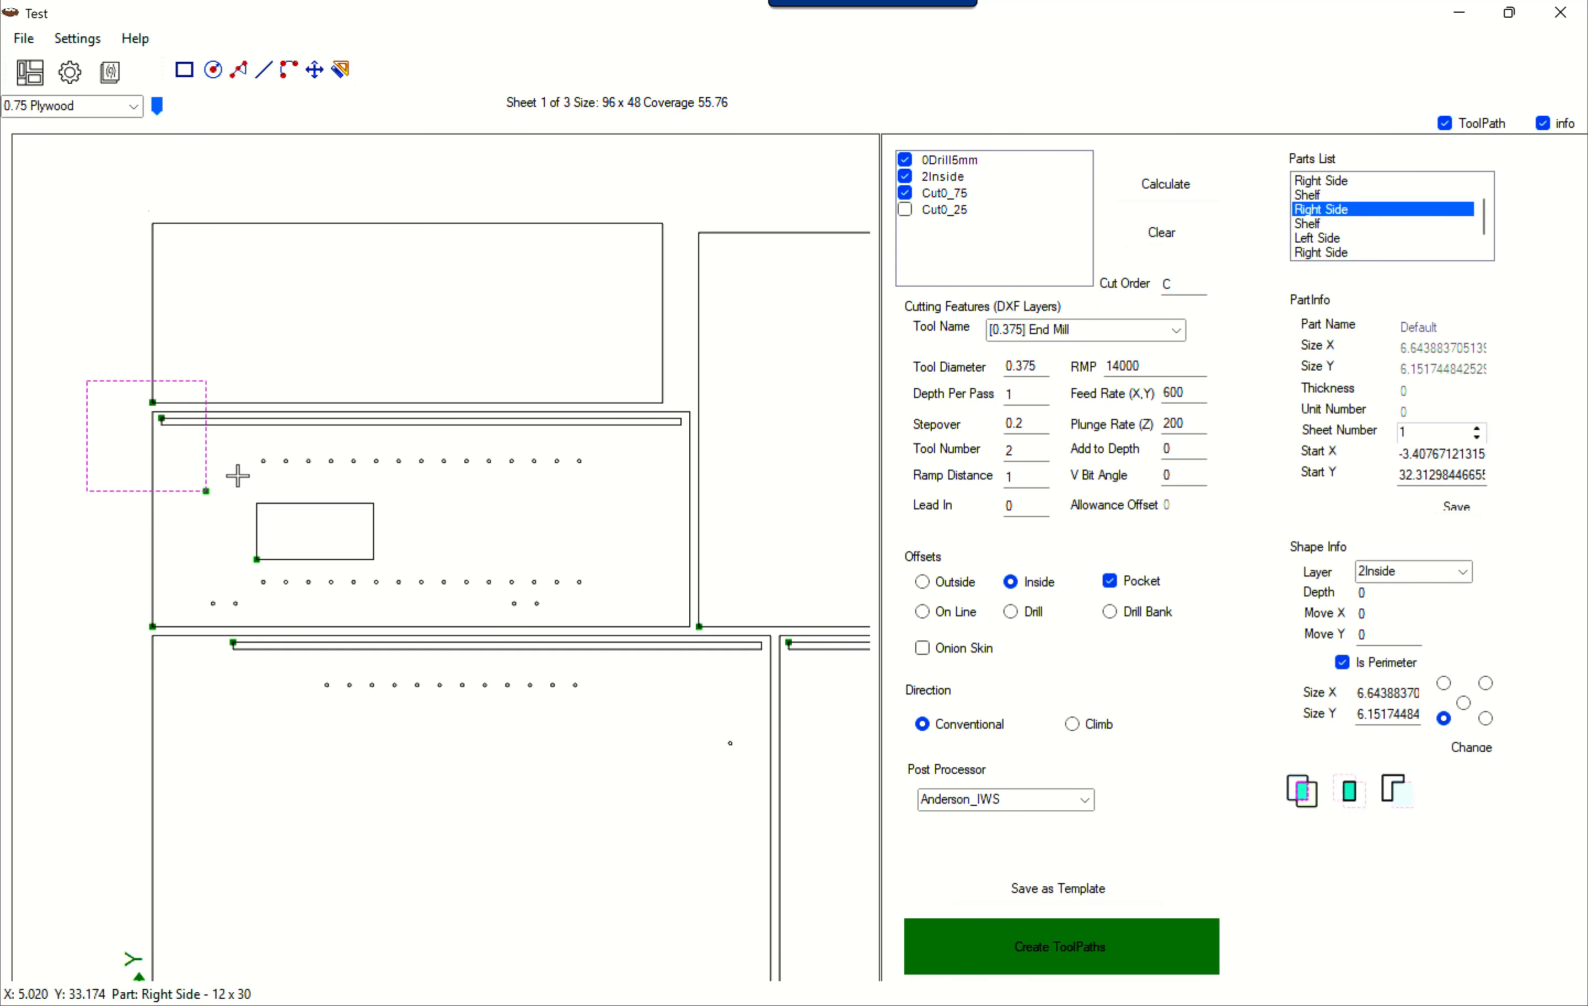
key(Delete)
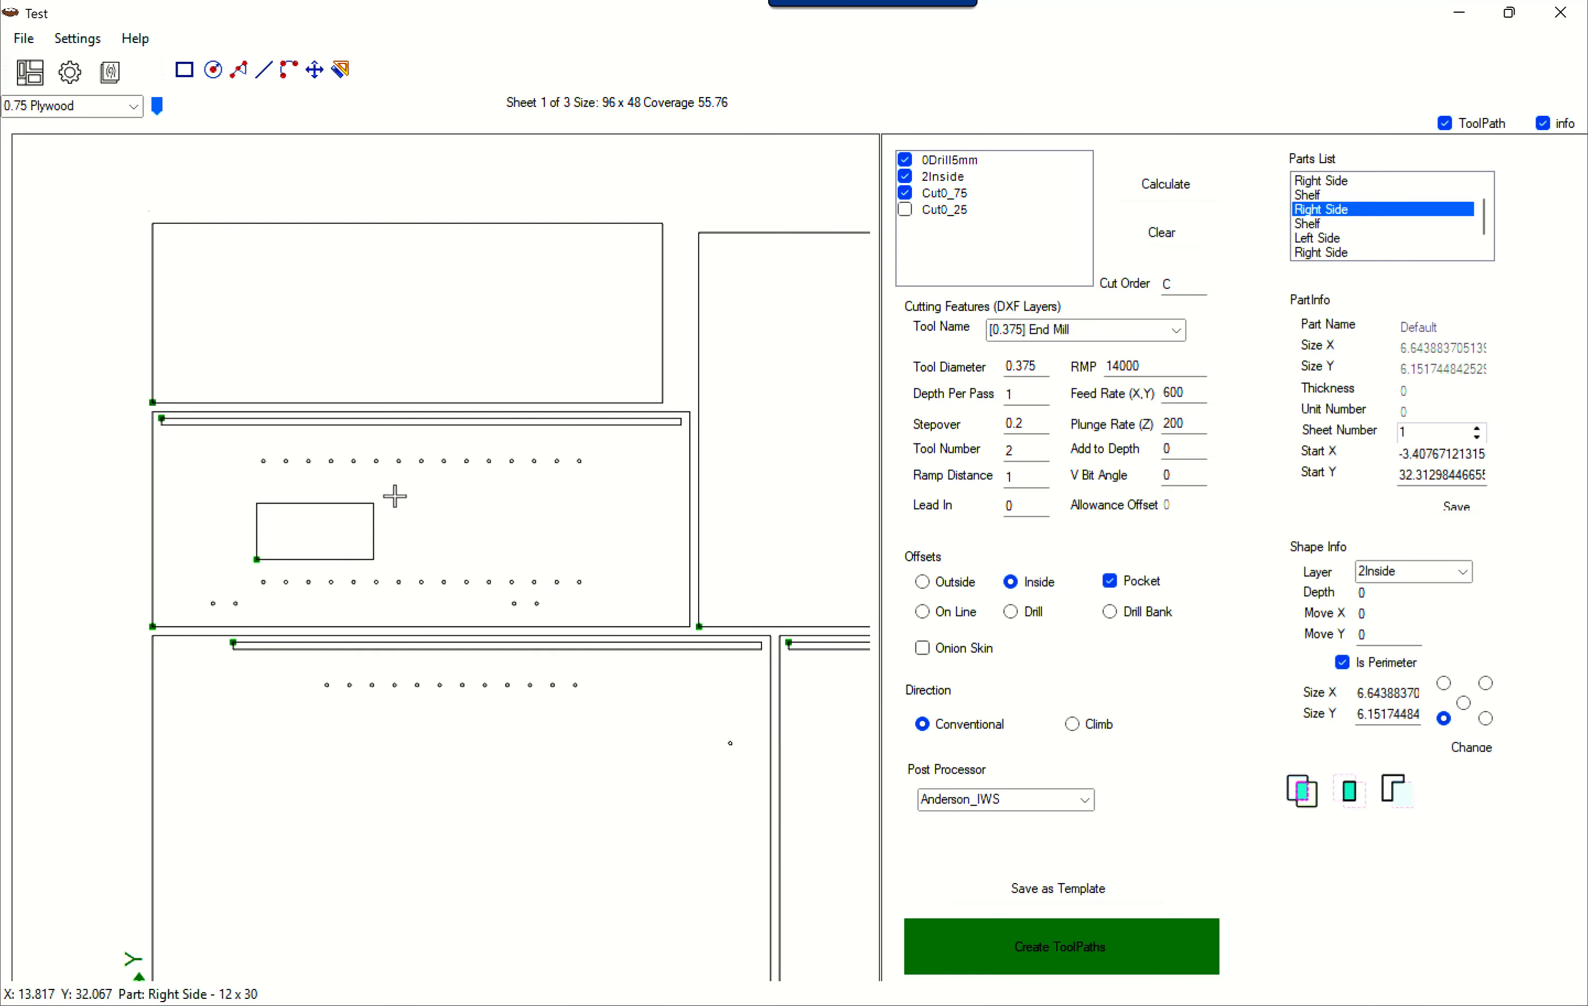
Step: Set the depth of the rectangle inside the Right Side part to 0.75 and its size to 6 by 1.5
click(329, 560)
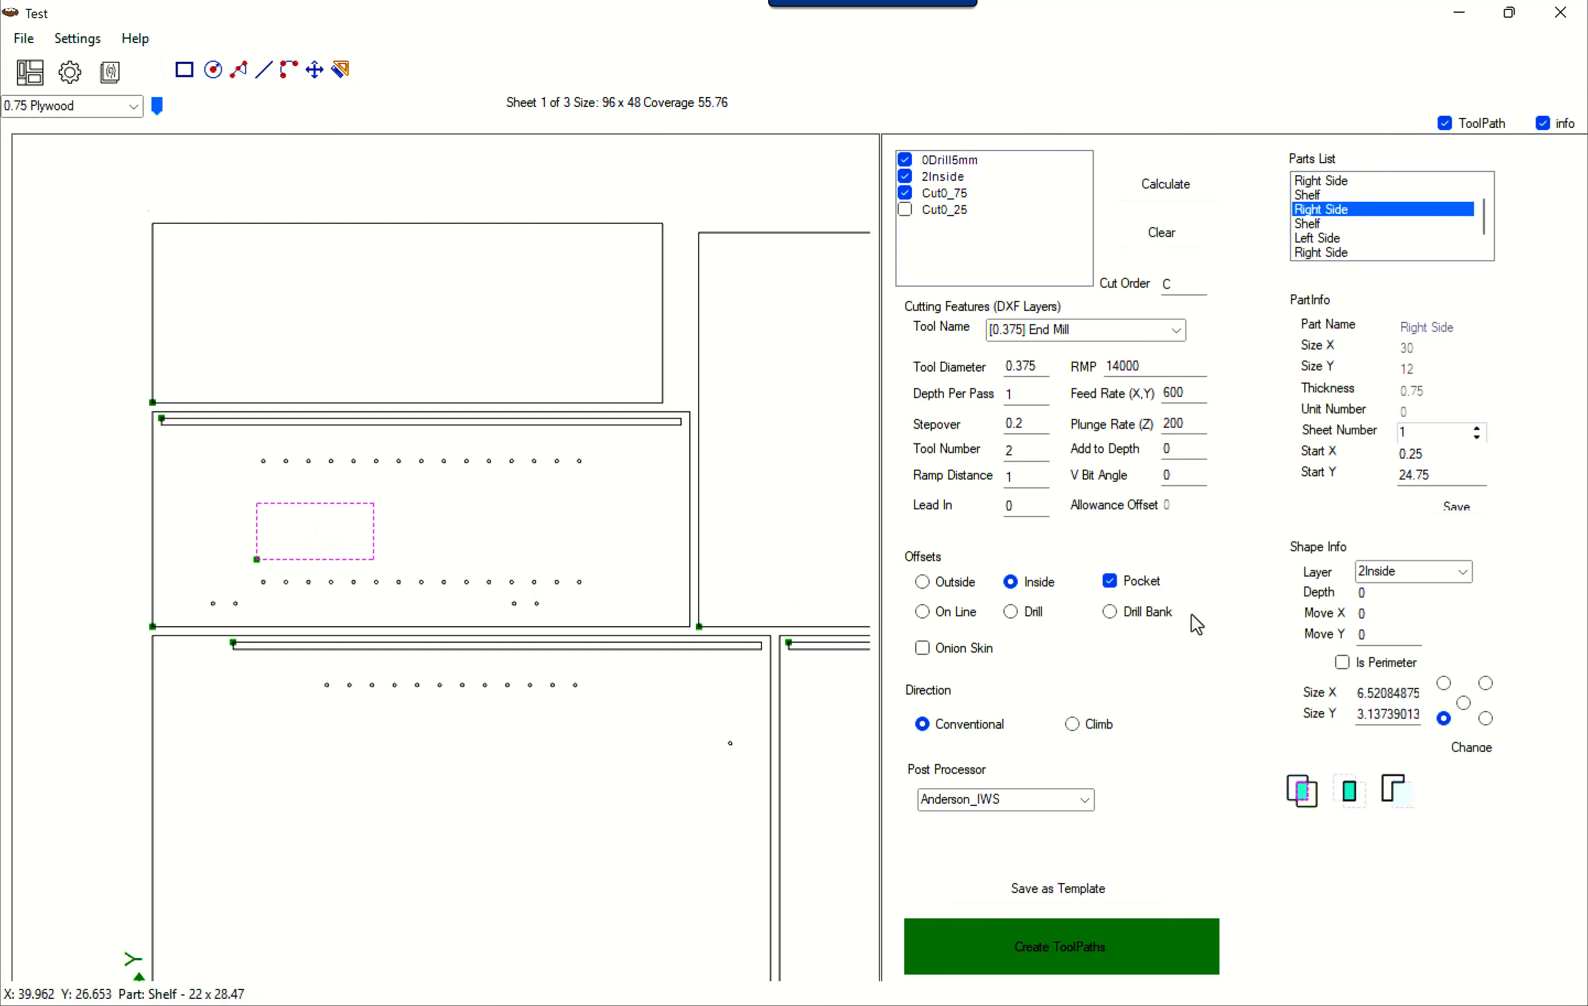
click(1401, 590)
key(BackSpace)
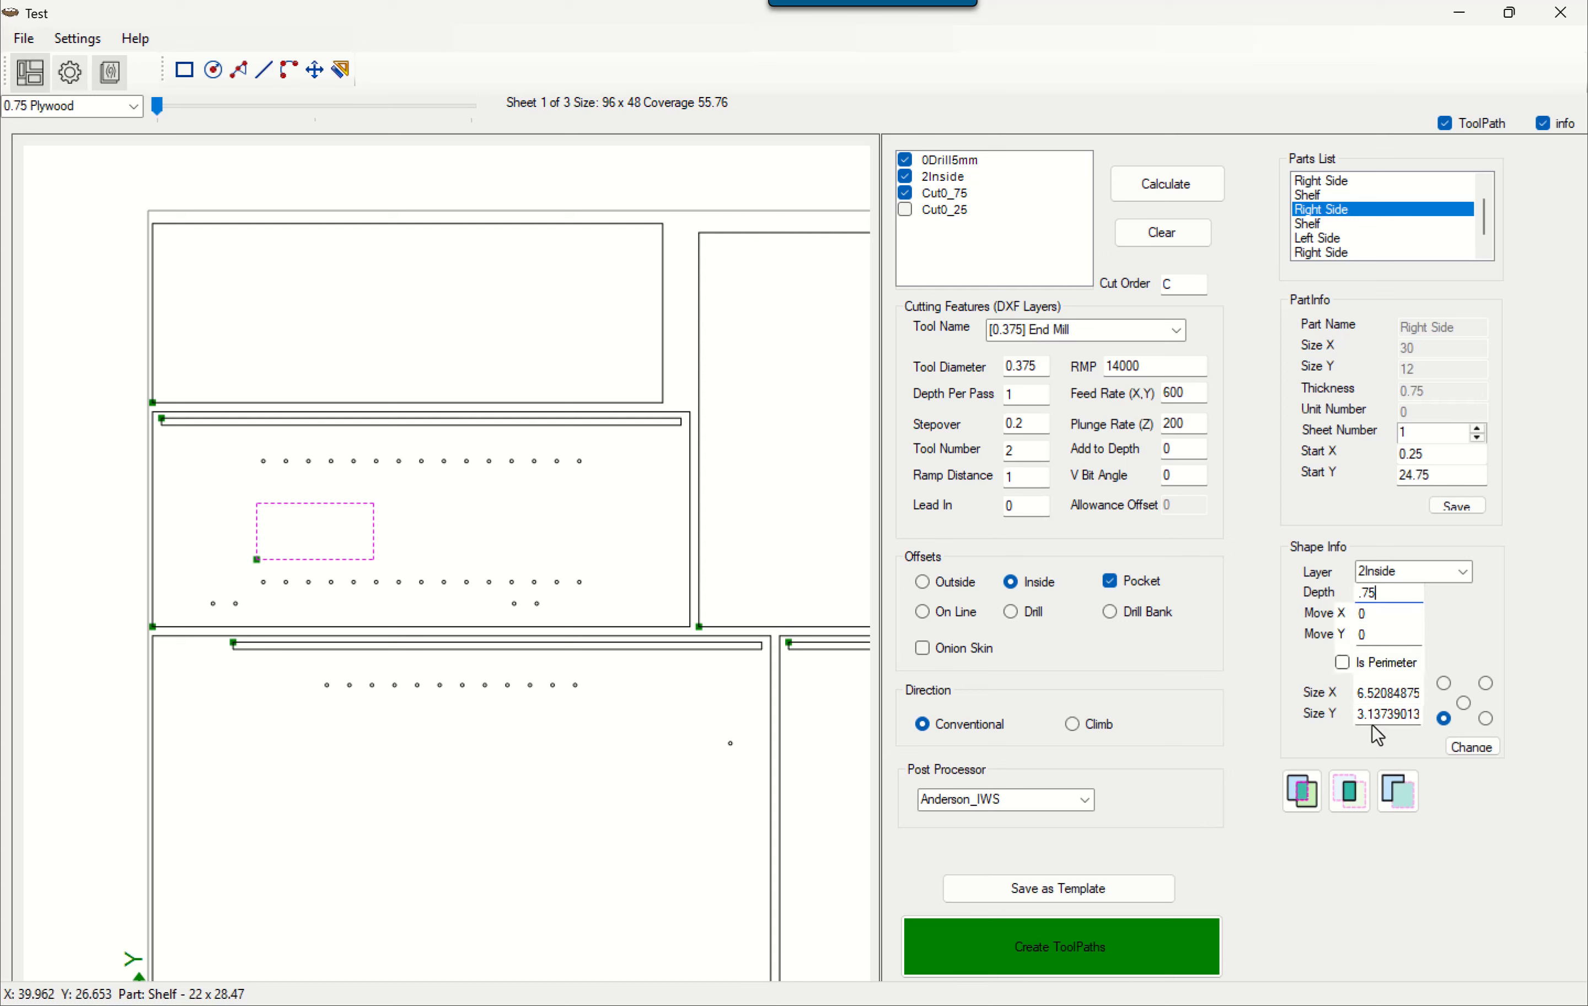
double_click(1363, 696)
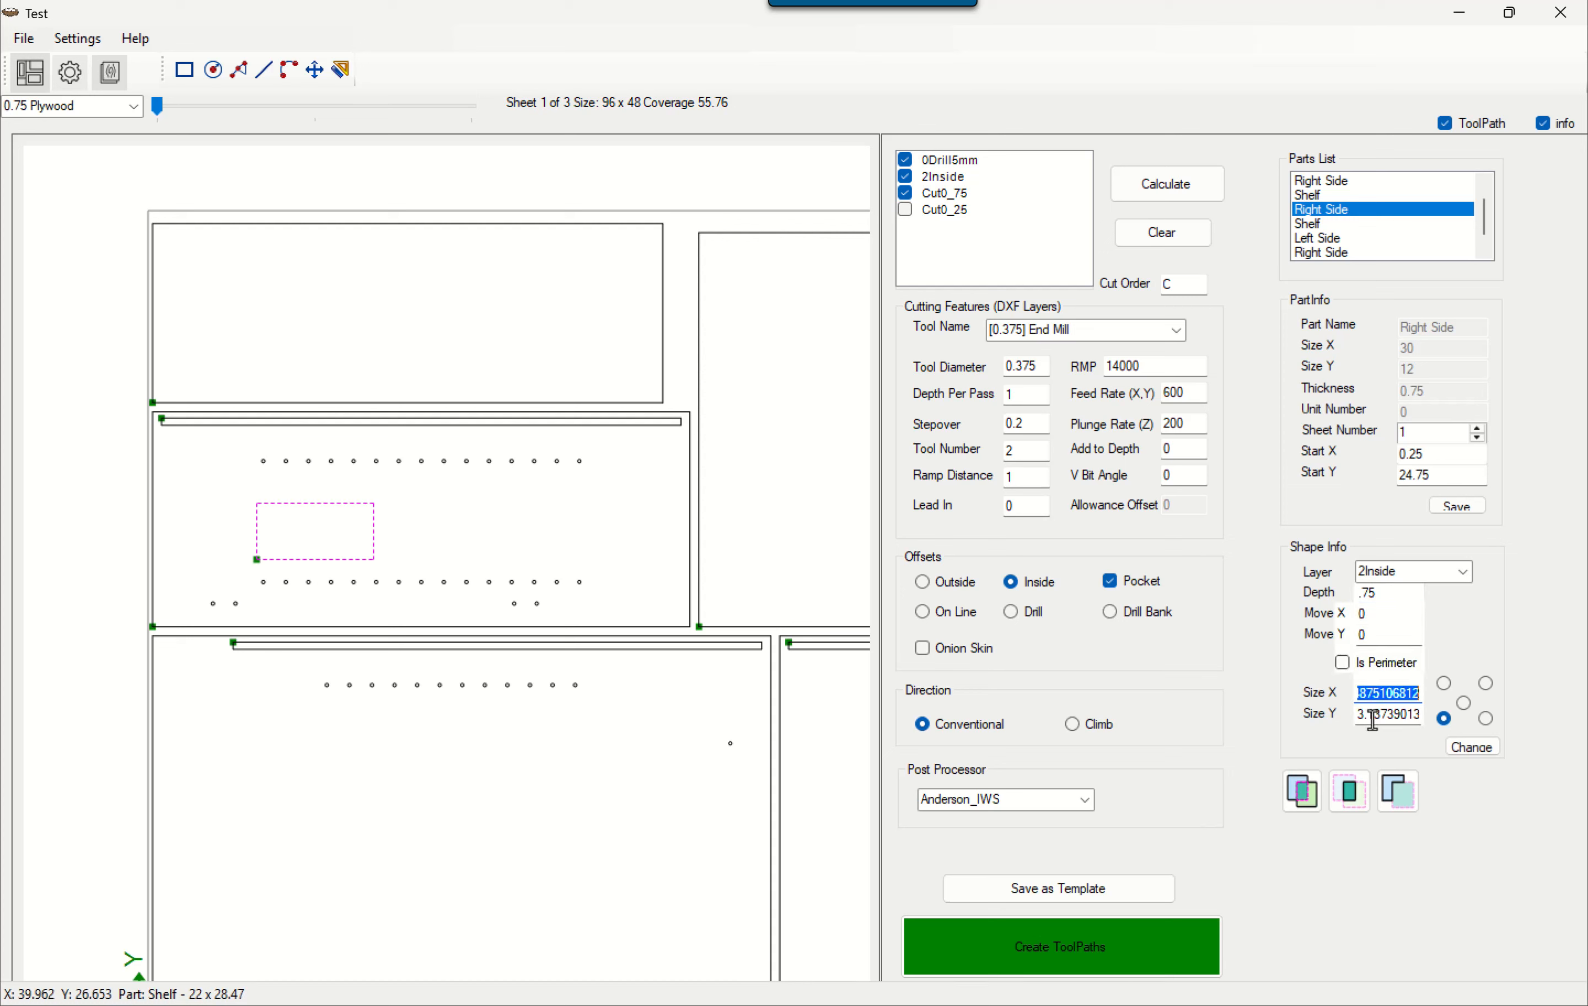
text(6)
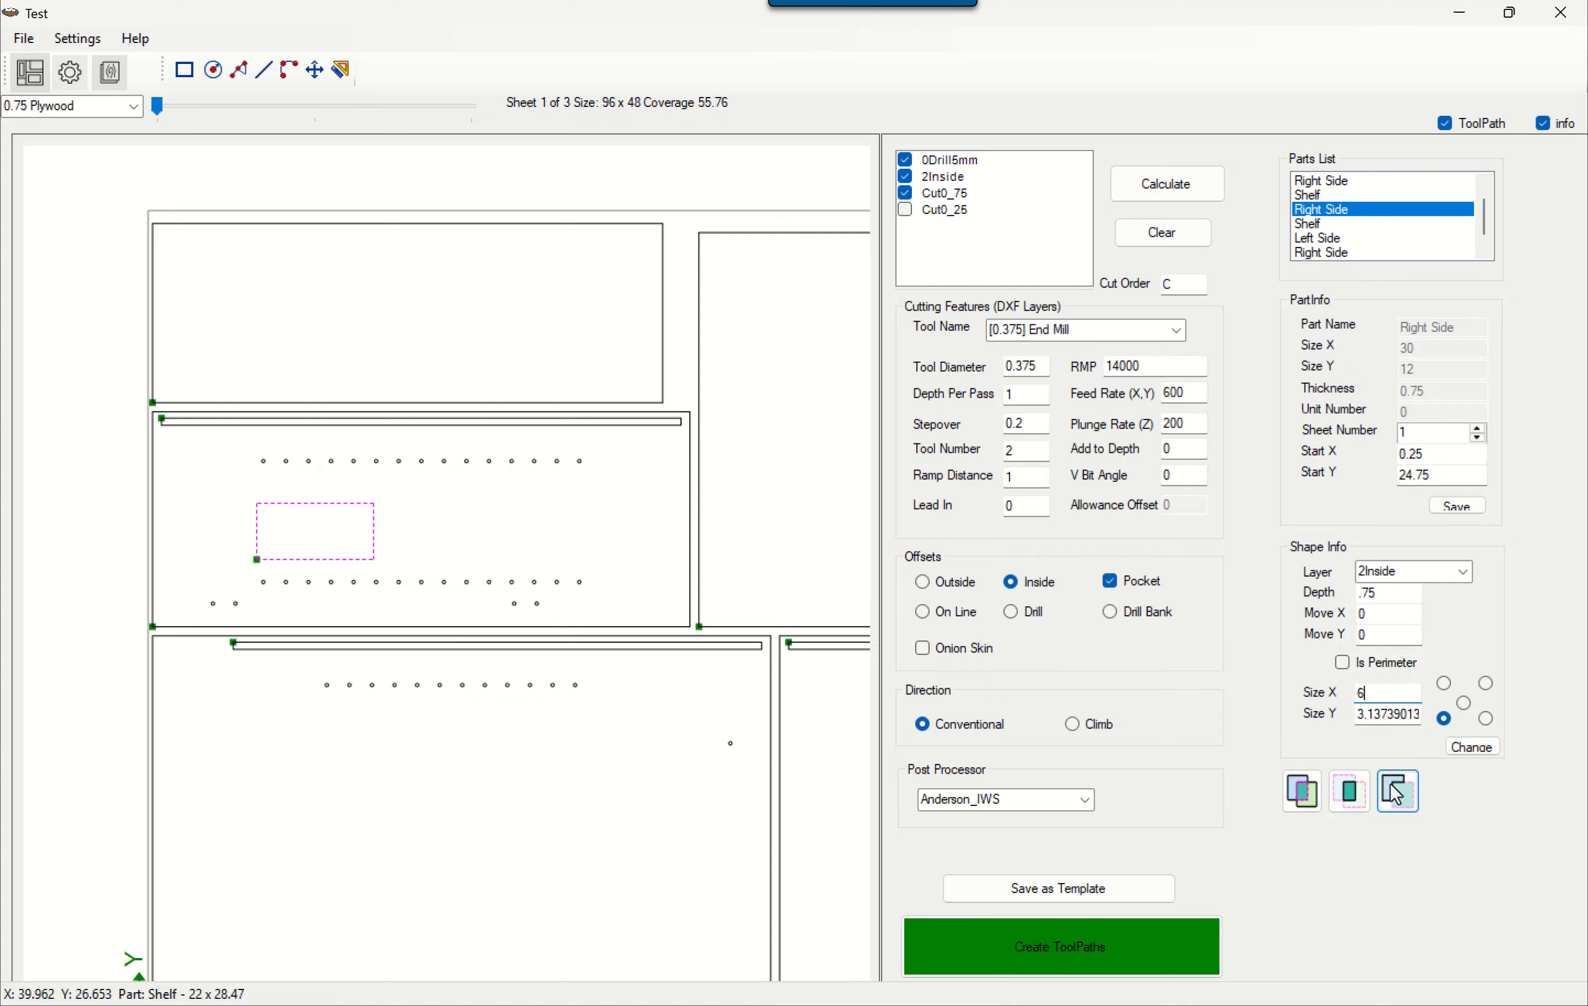
double_click(1359, 715)
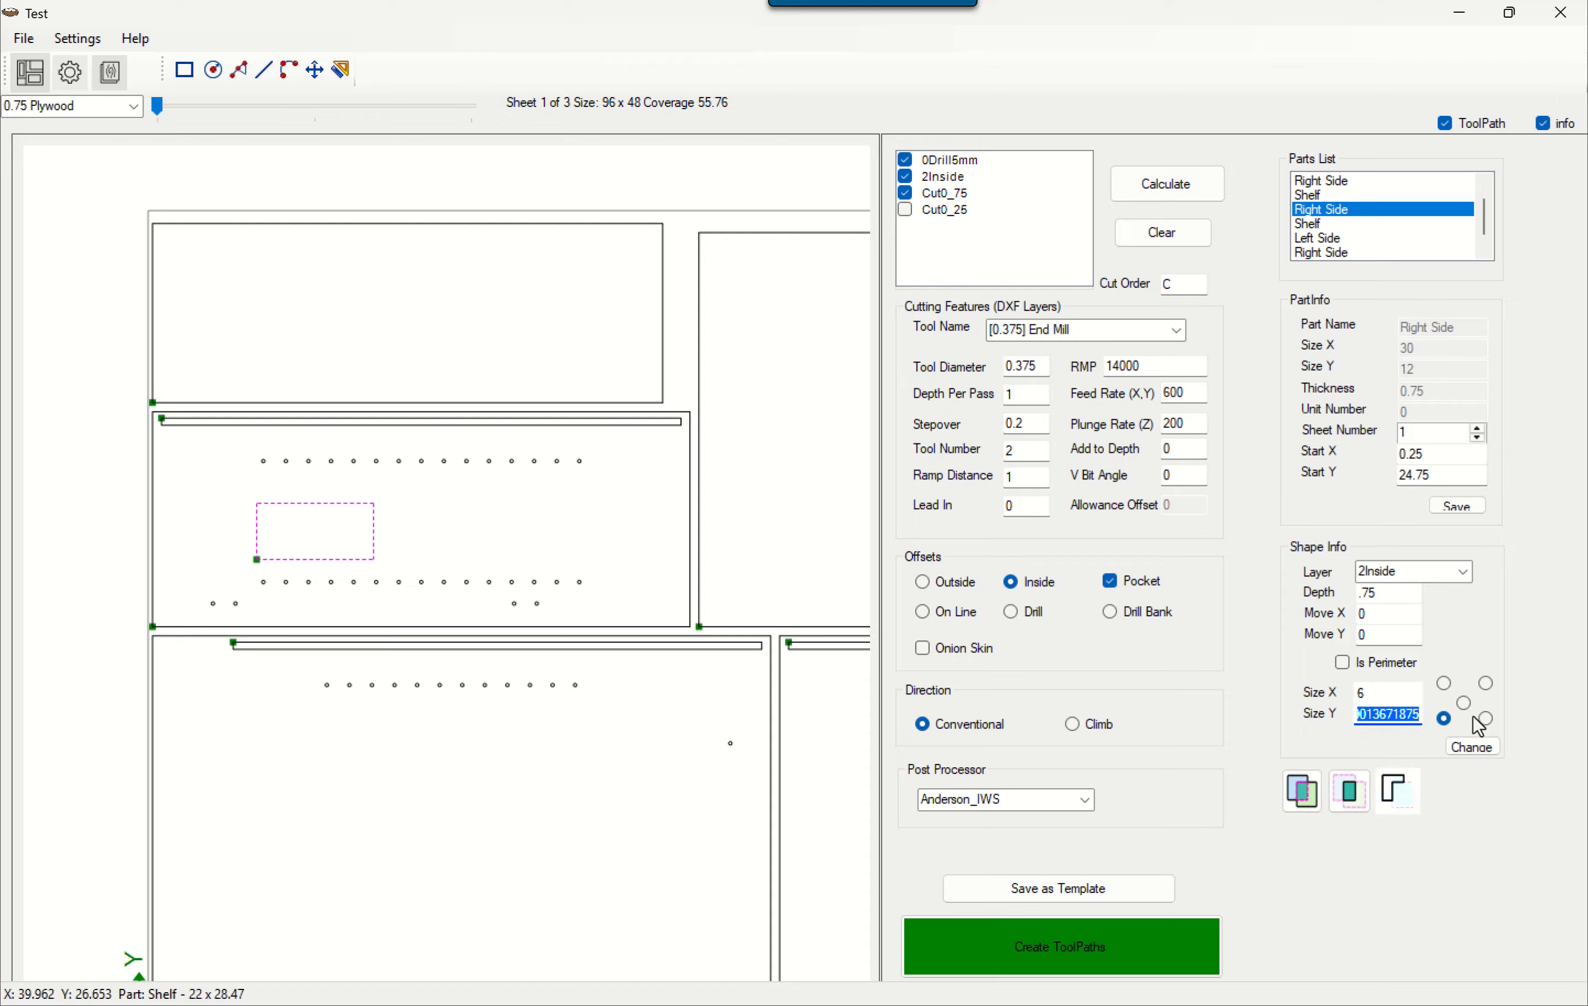
text(1.5)
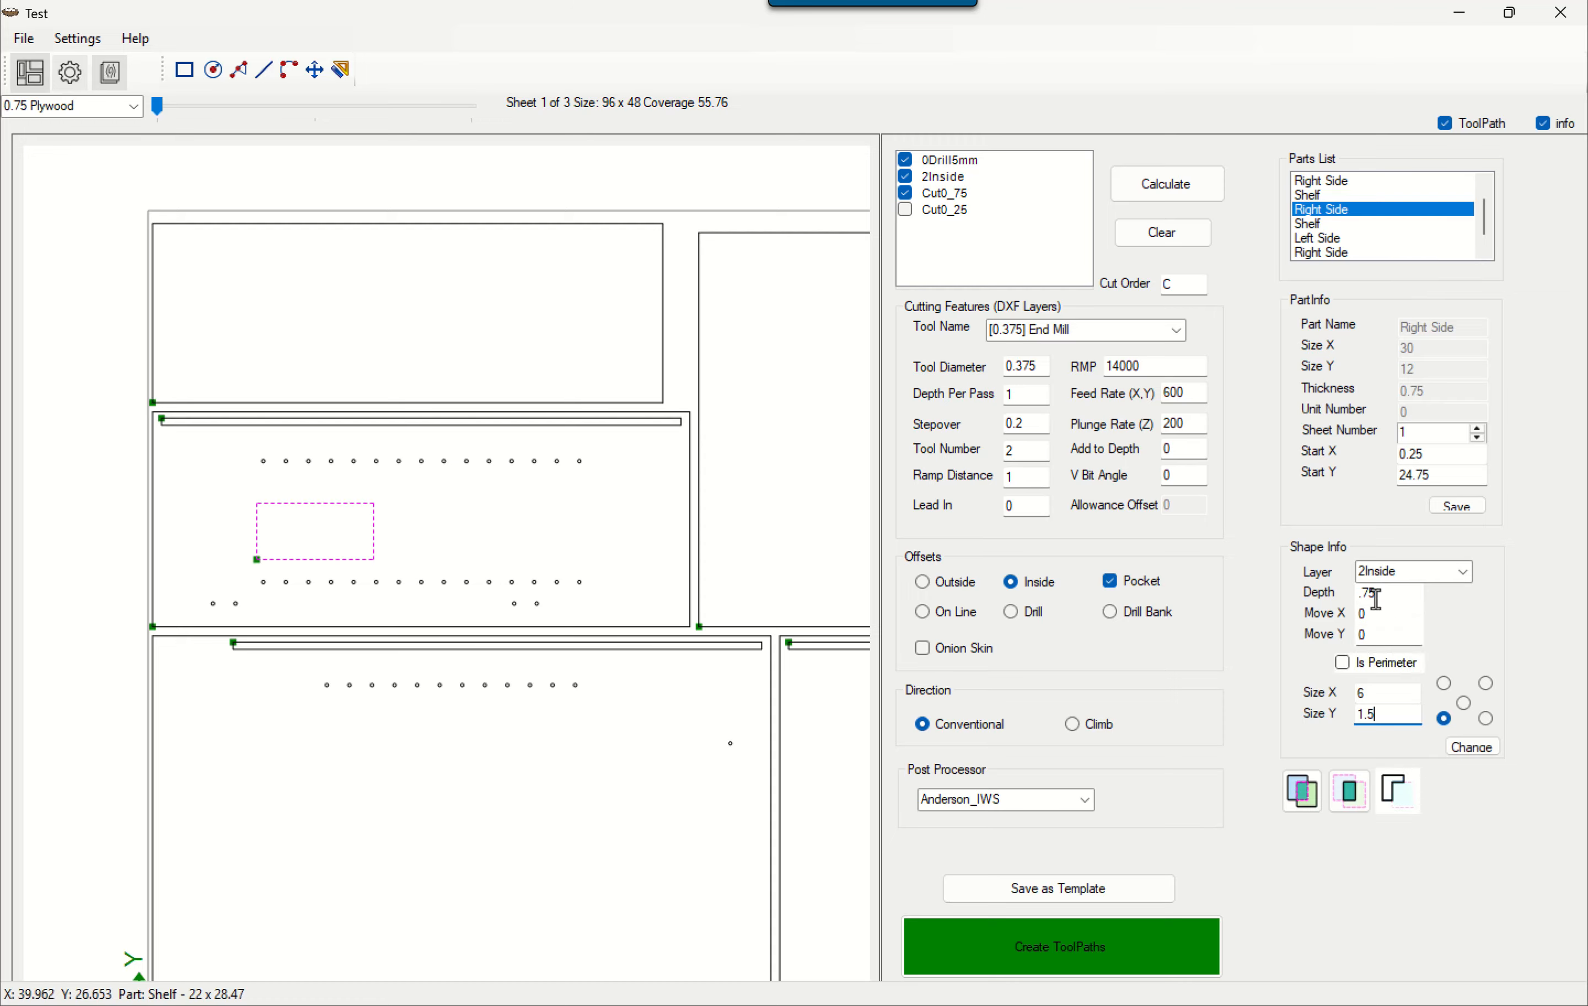
click(1470, 746)
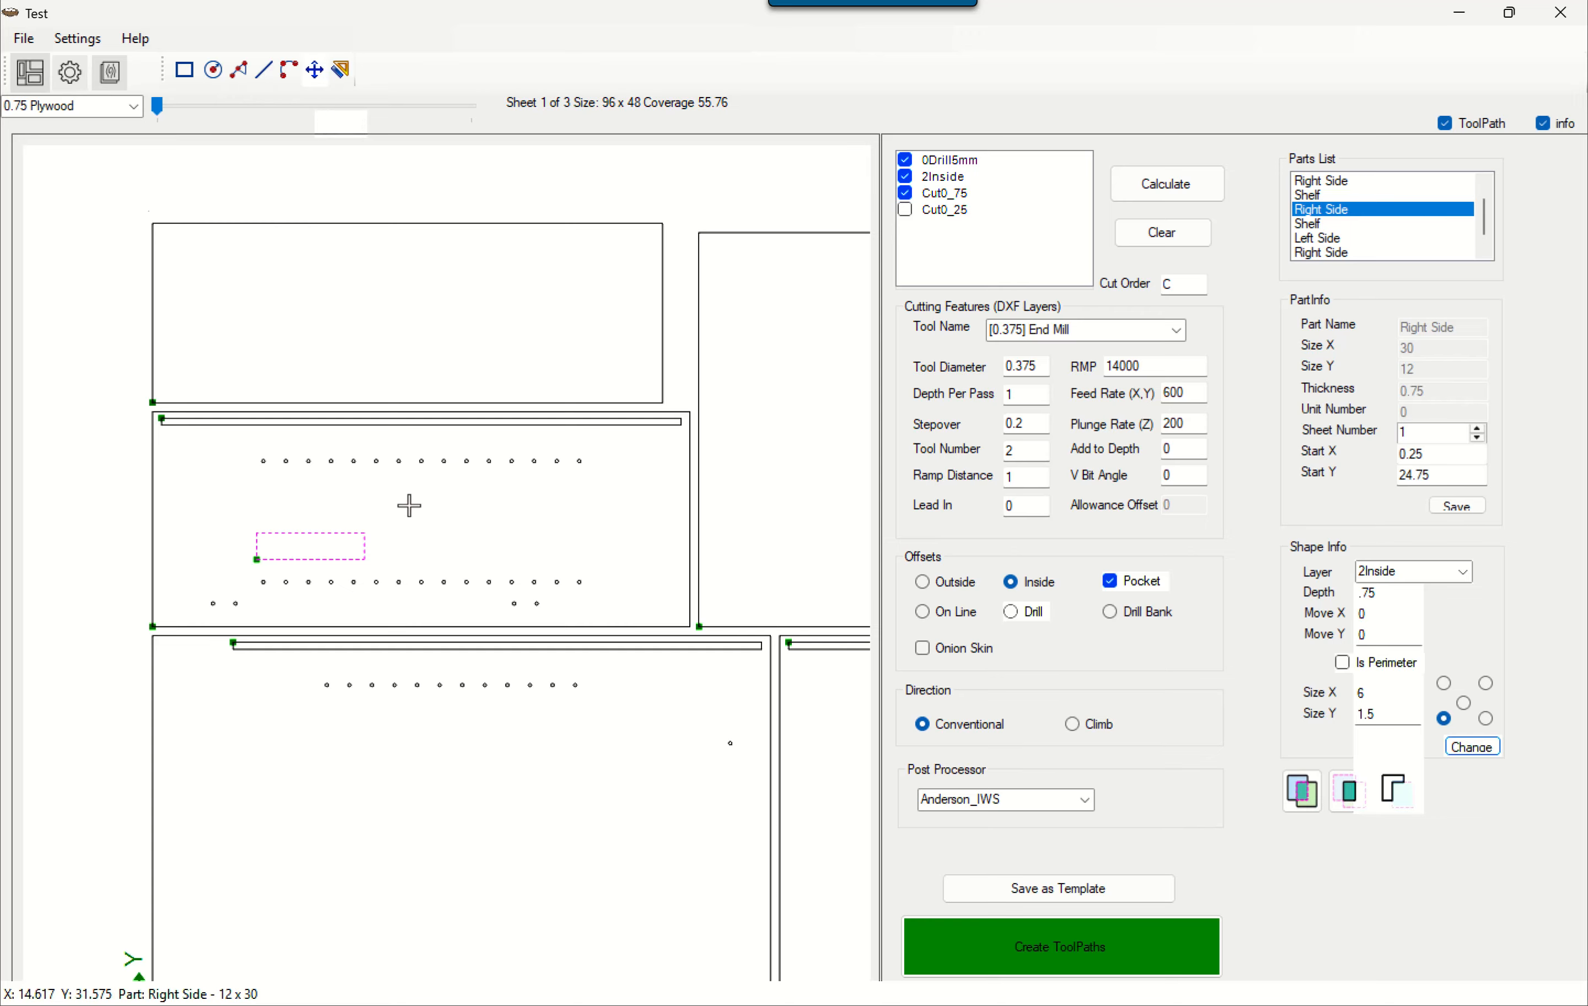
Step: Move the rectangle so its lower-right corner meets the lower-right corner of the 30 by 12 Right Side part
click(326, 556)
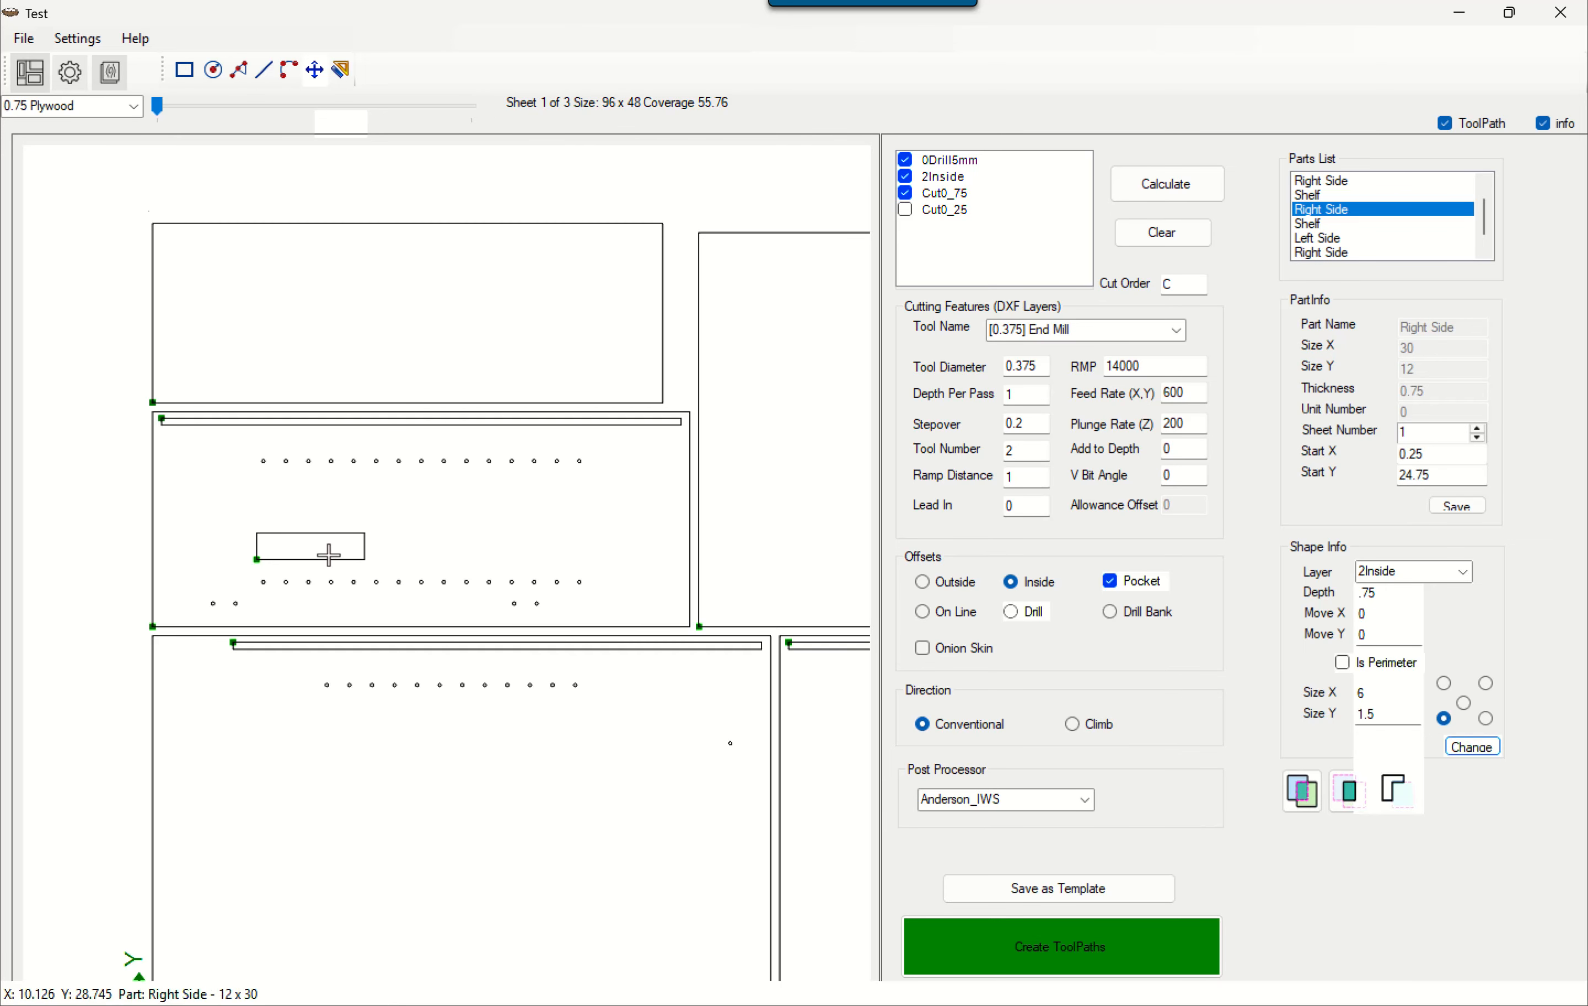
click(315, 69)
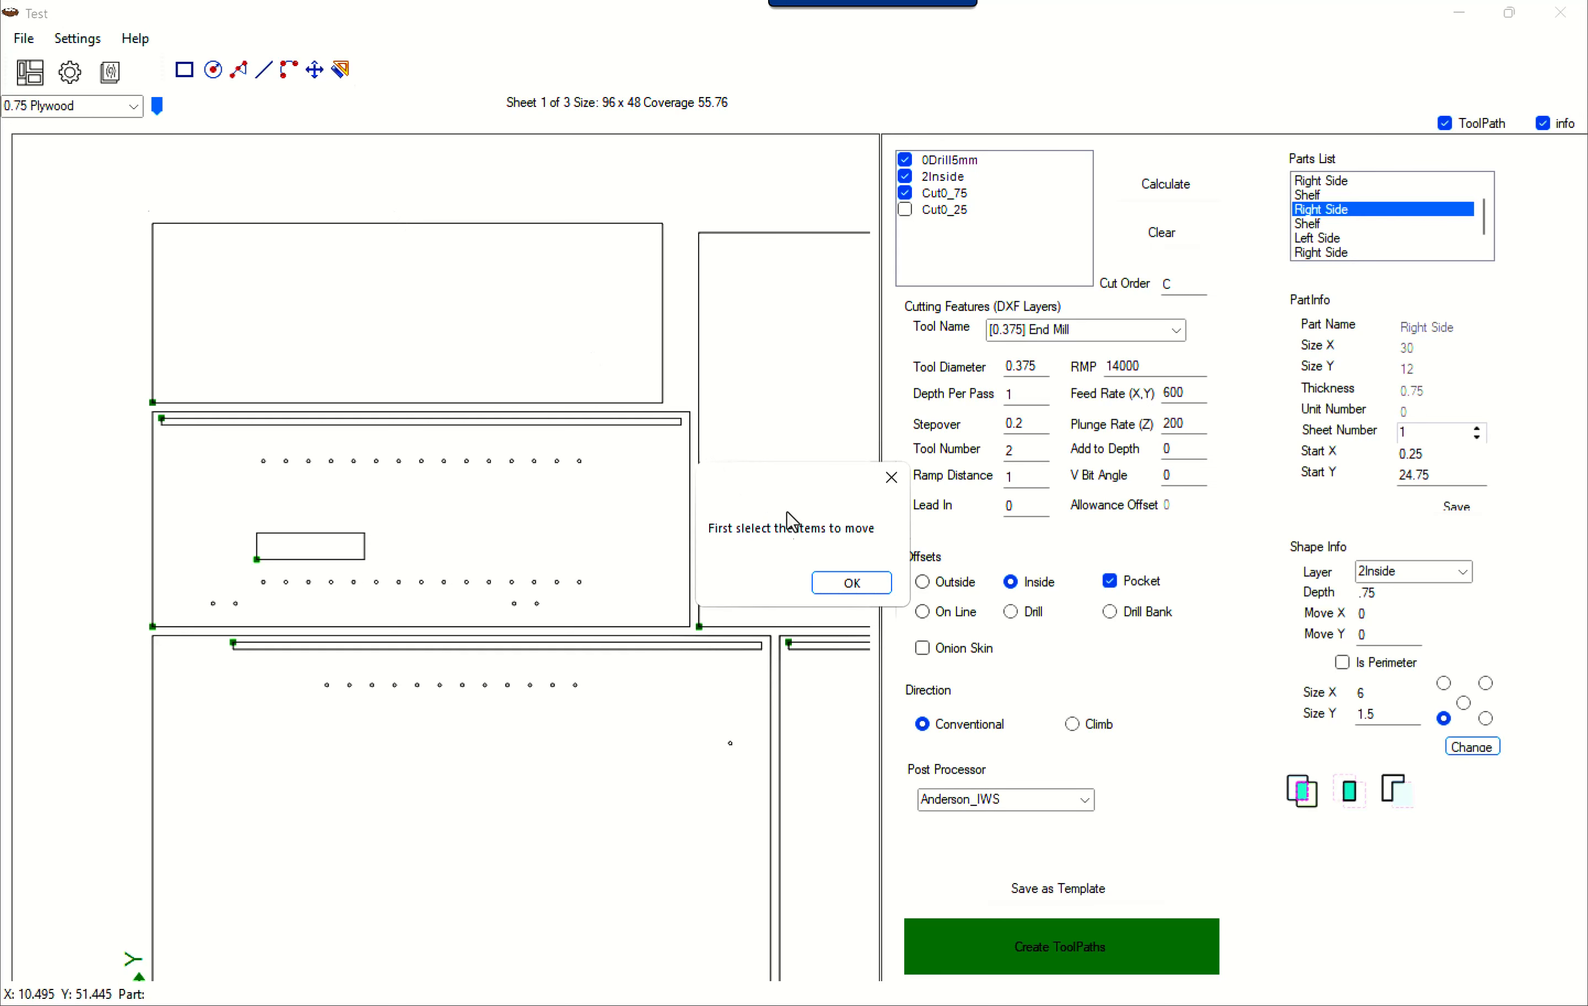
click(850, 588)
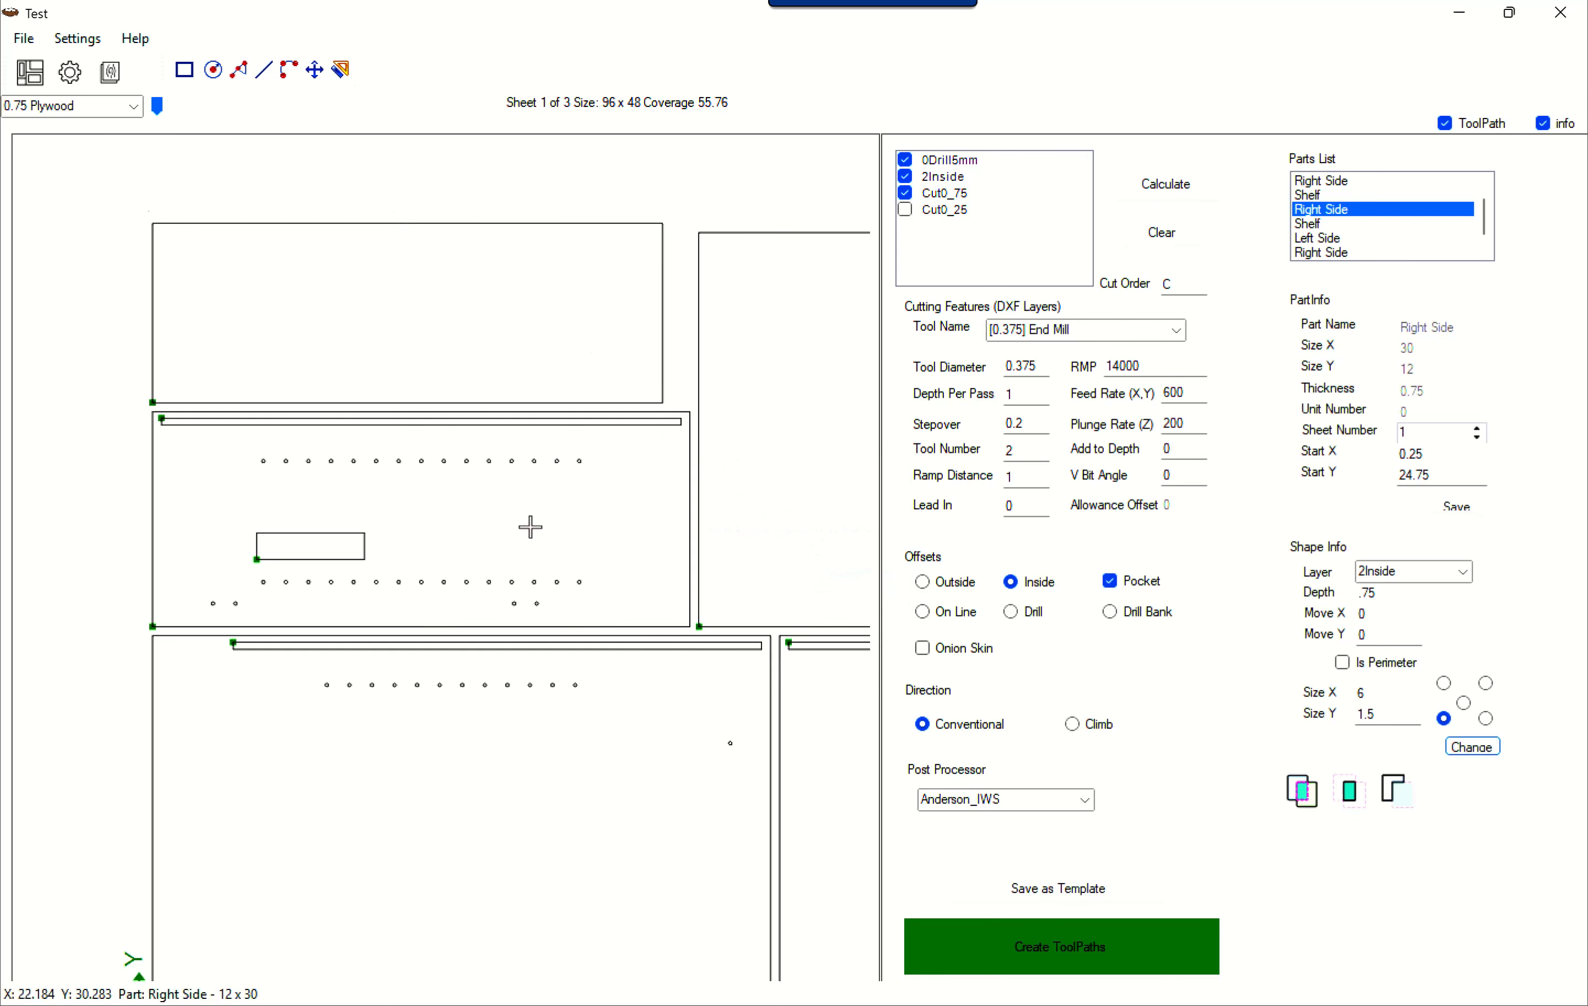
click(311, 558)
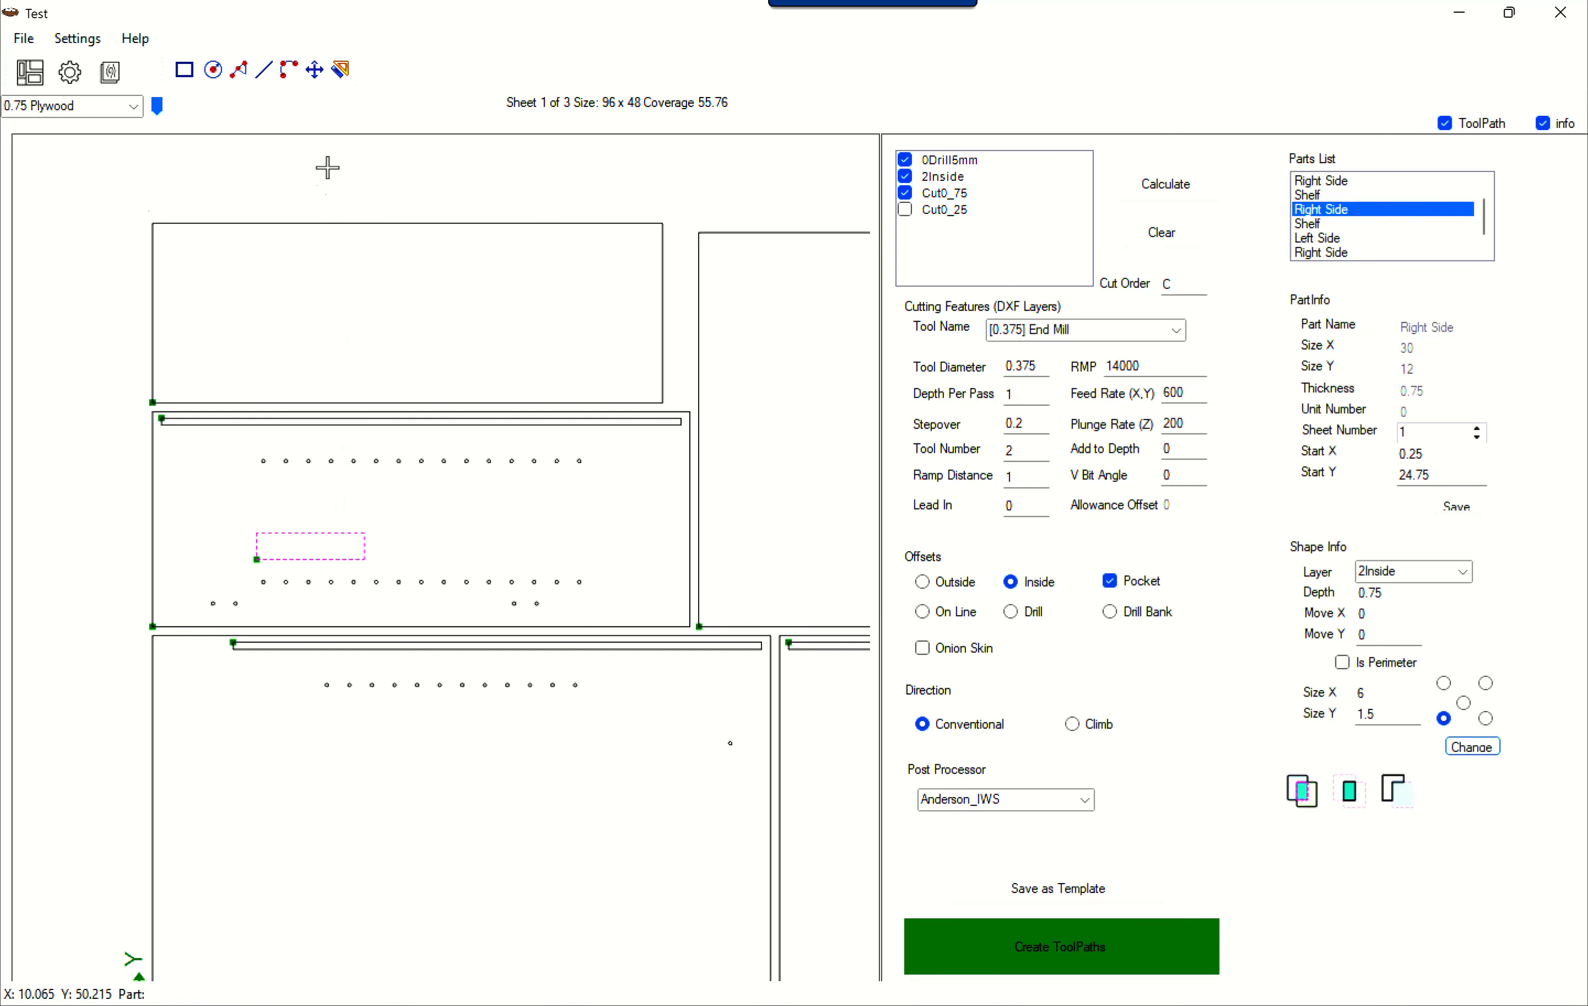
click(316, 69)
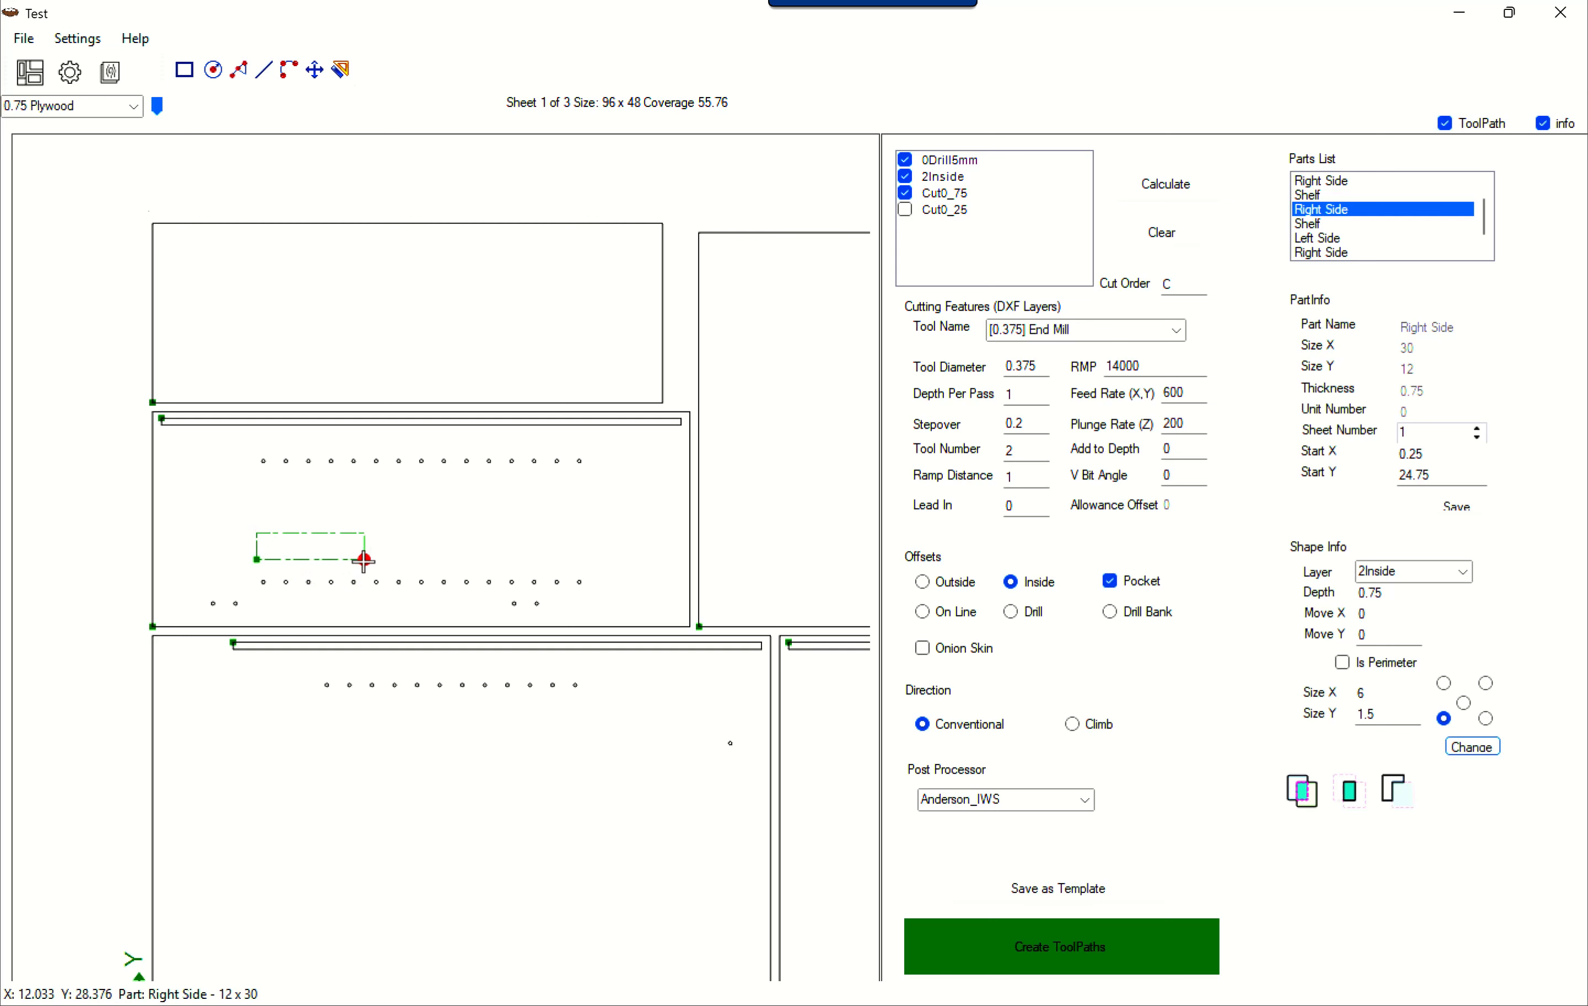
drag(364, 561, 691, 624)
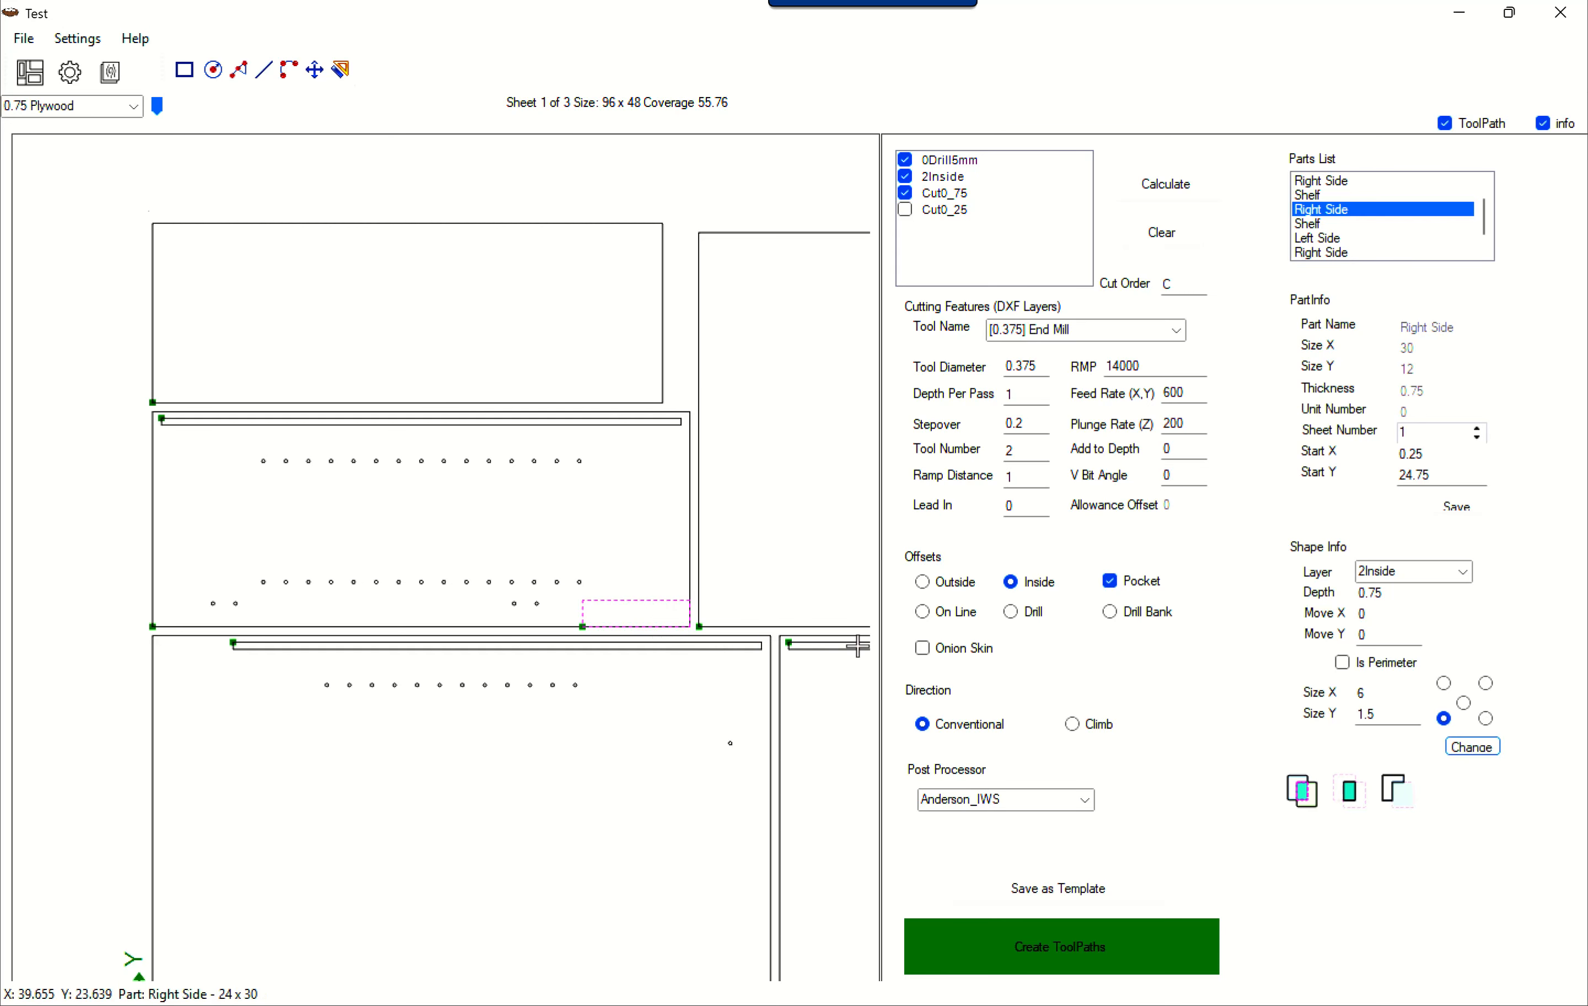
Step: Offset the rectangle from the part's corner by -0.5 in X and 1 in Y
click(1387, 615)
text(-.5)
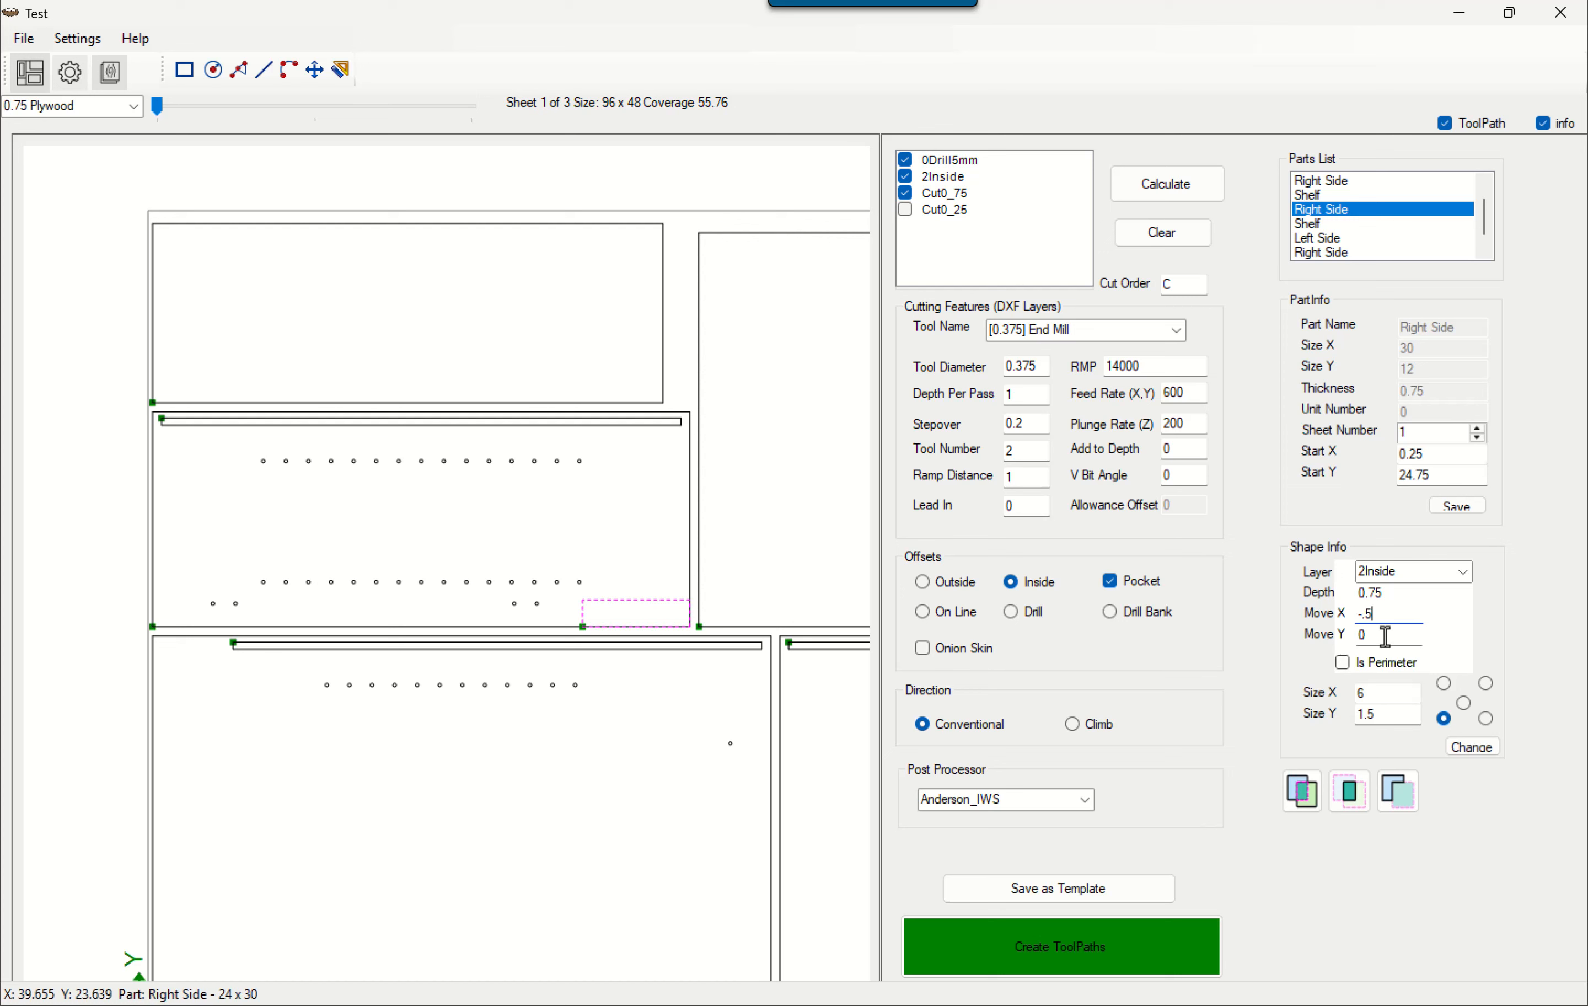
key(Tab)
text(1)
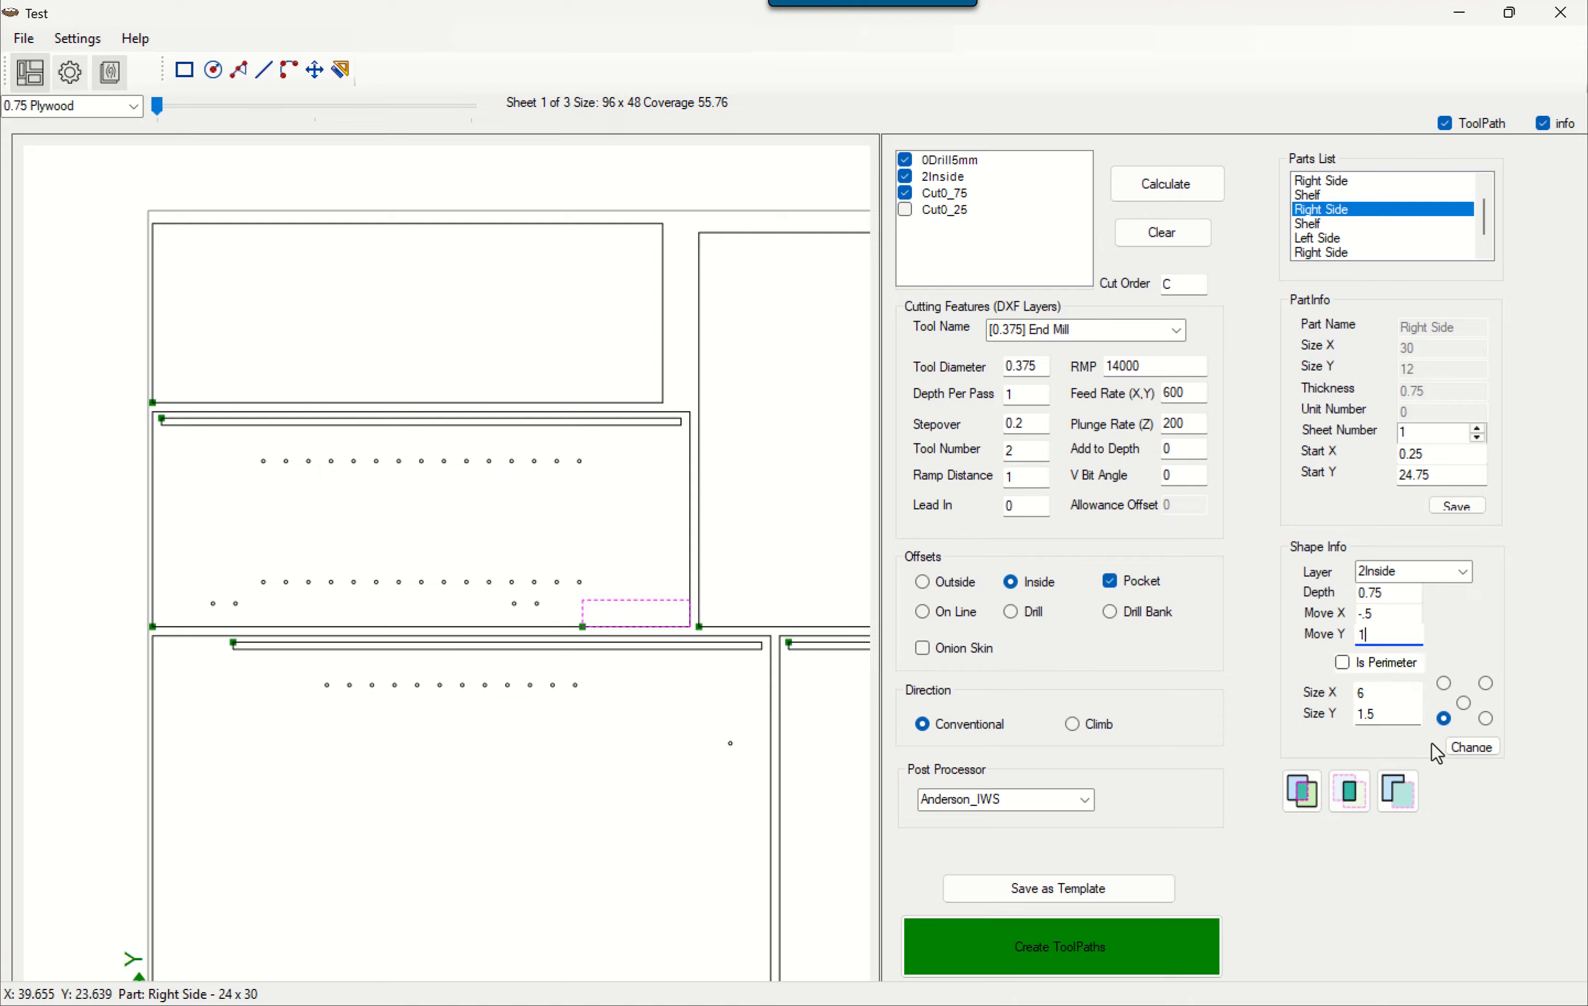
click(1461, 751)
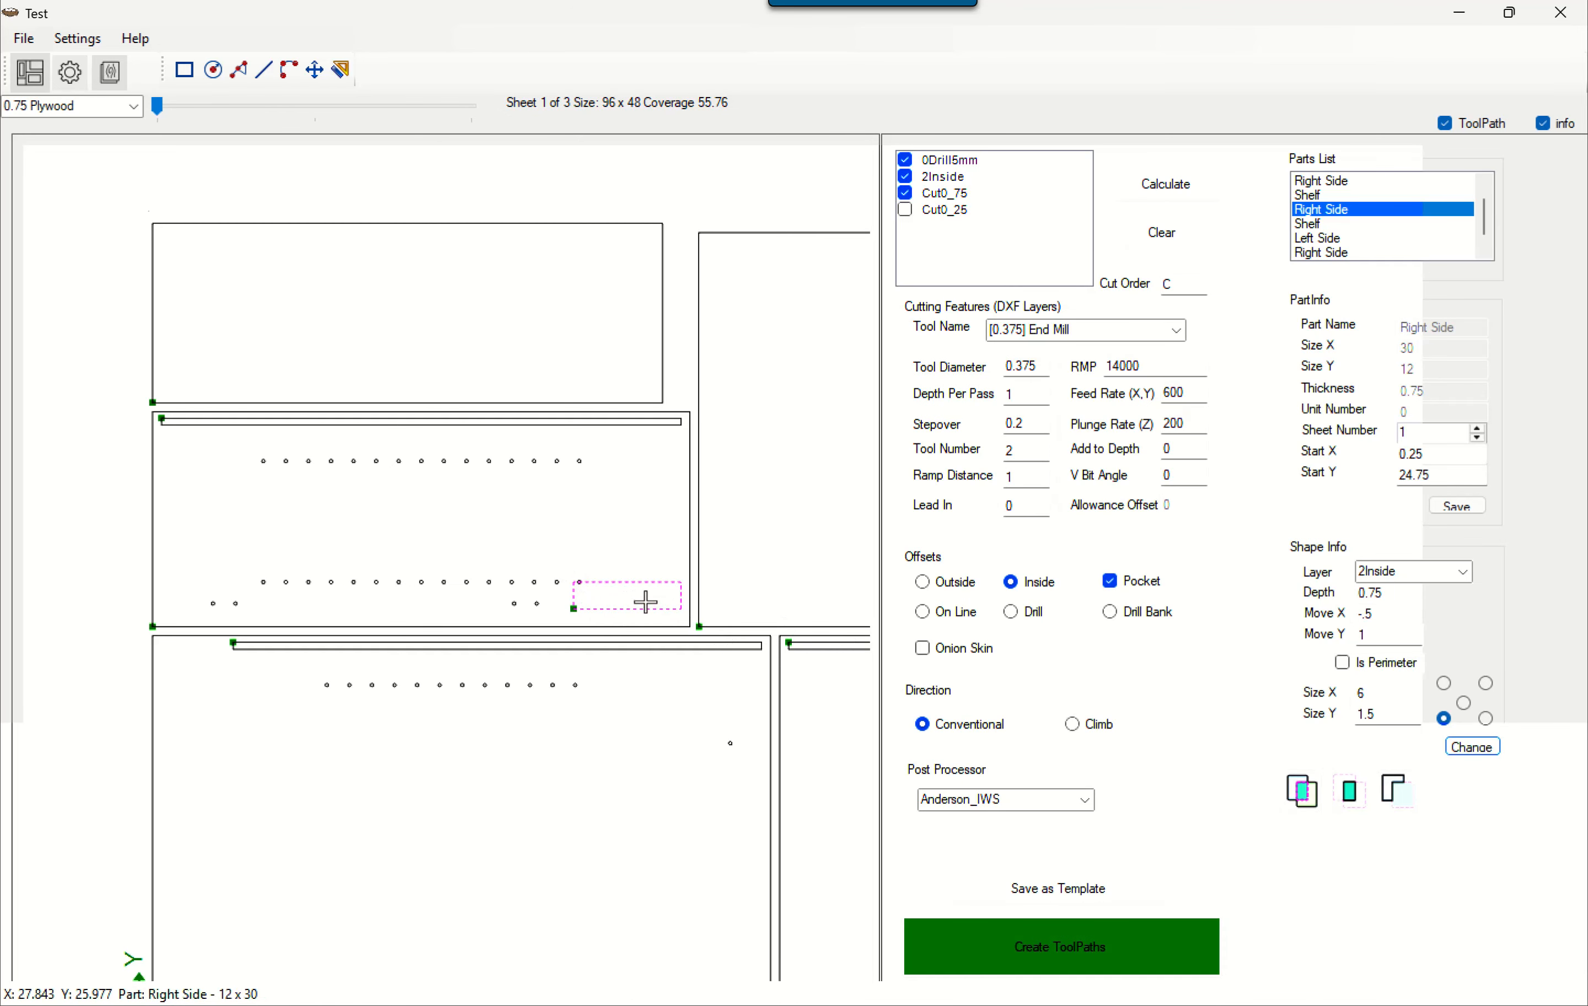
Step: Reset the rectangle's X and Y move offsets to 0 and set its Y size to 1
scroll(646, 596, up, 2)
scroll(648, 591, up, 1)
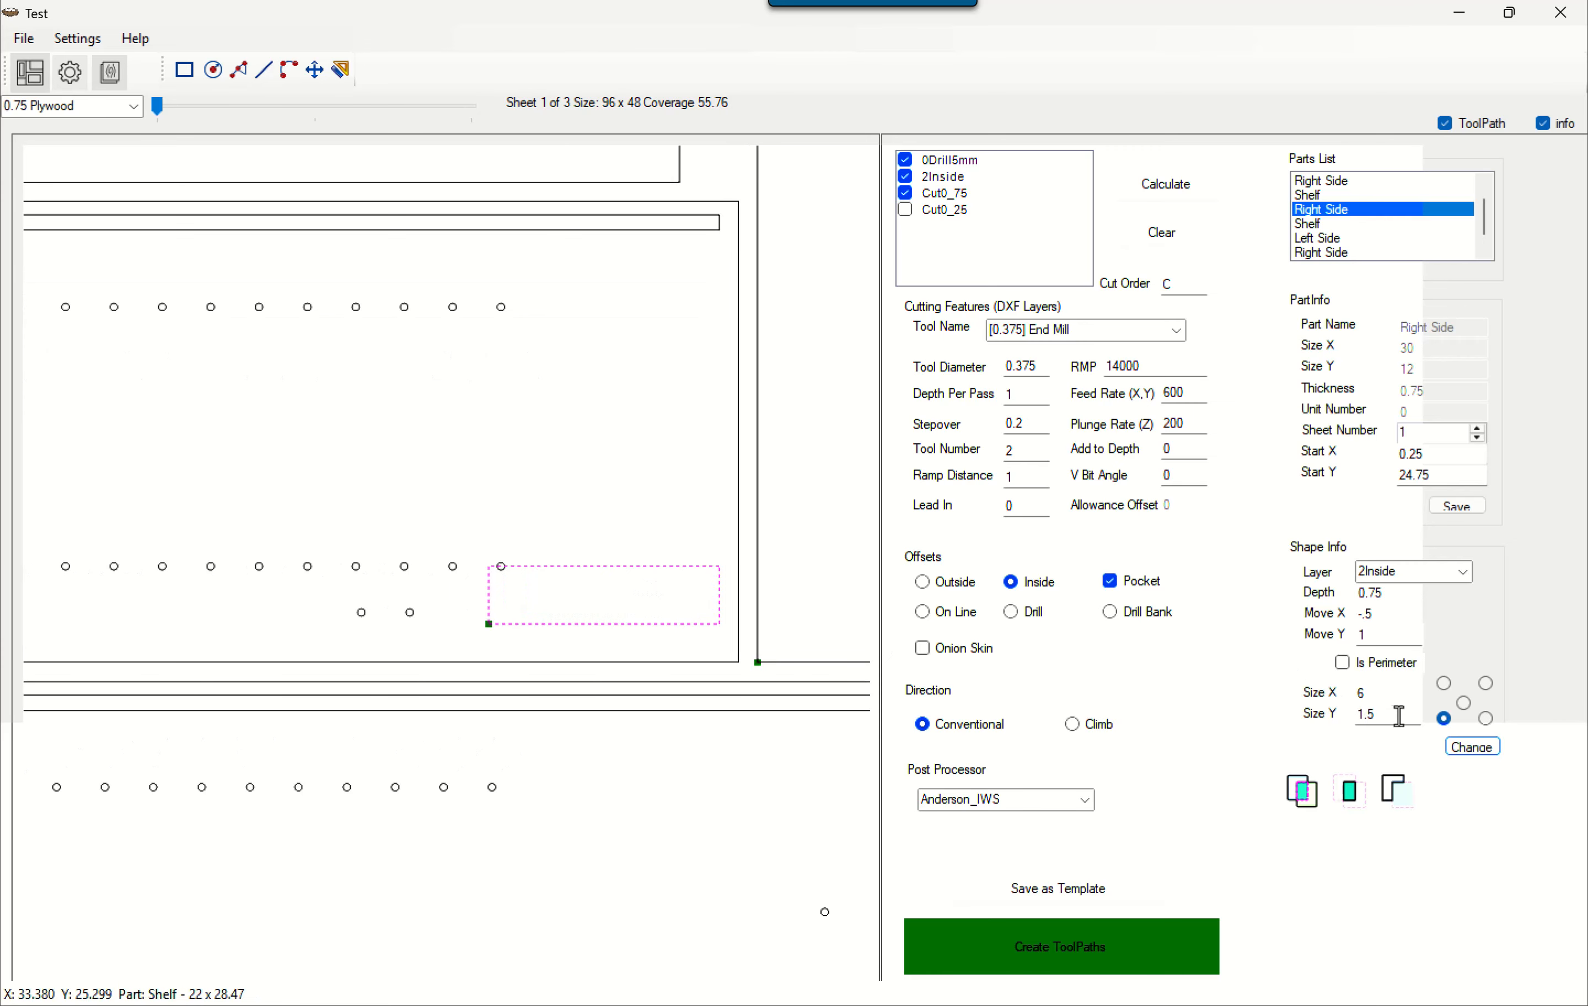
drag(1397, 715, 1364, 711)
drag(1393, 613, 1336, 644)
text(00)
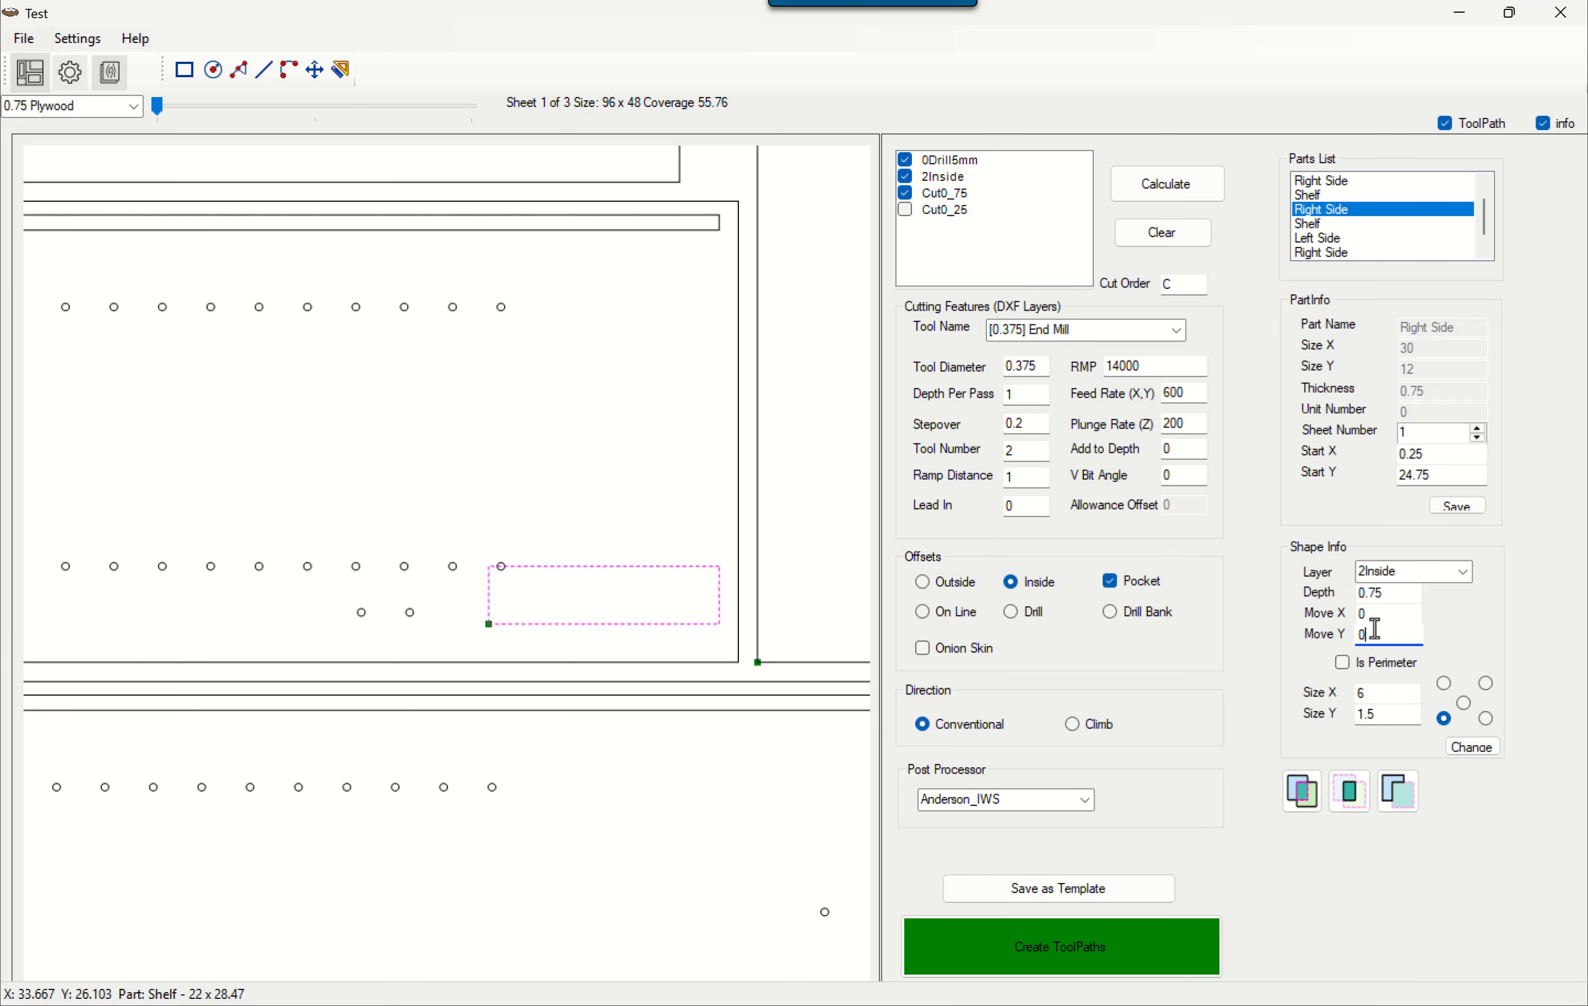
drag(1368, 715, 1338, 712)
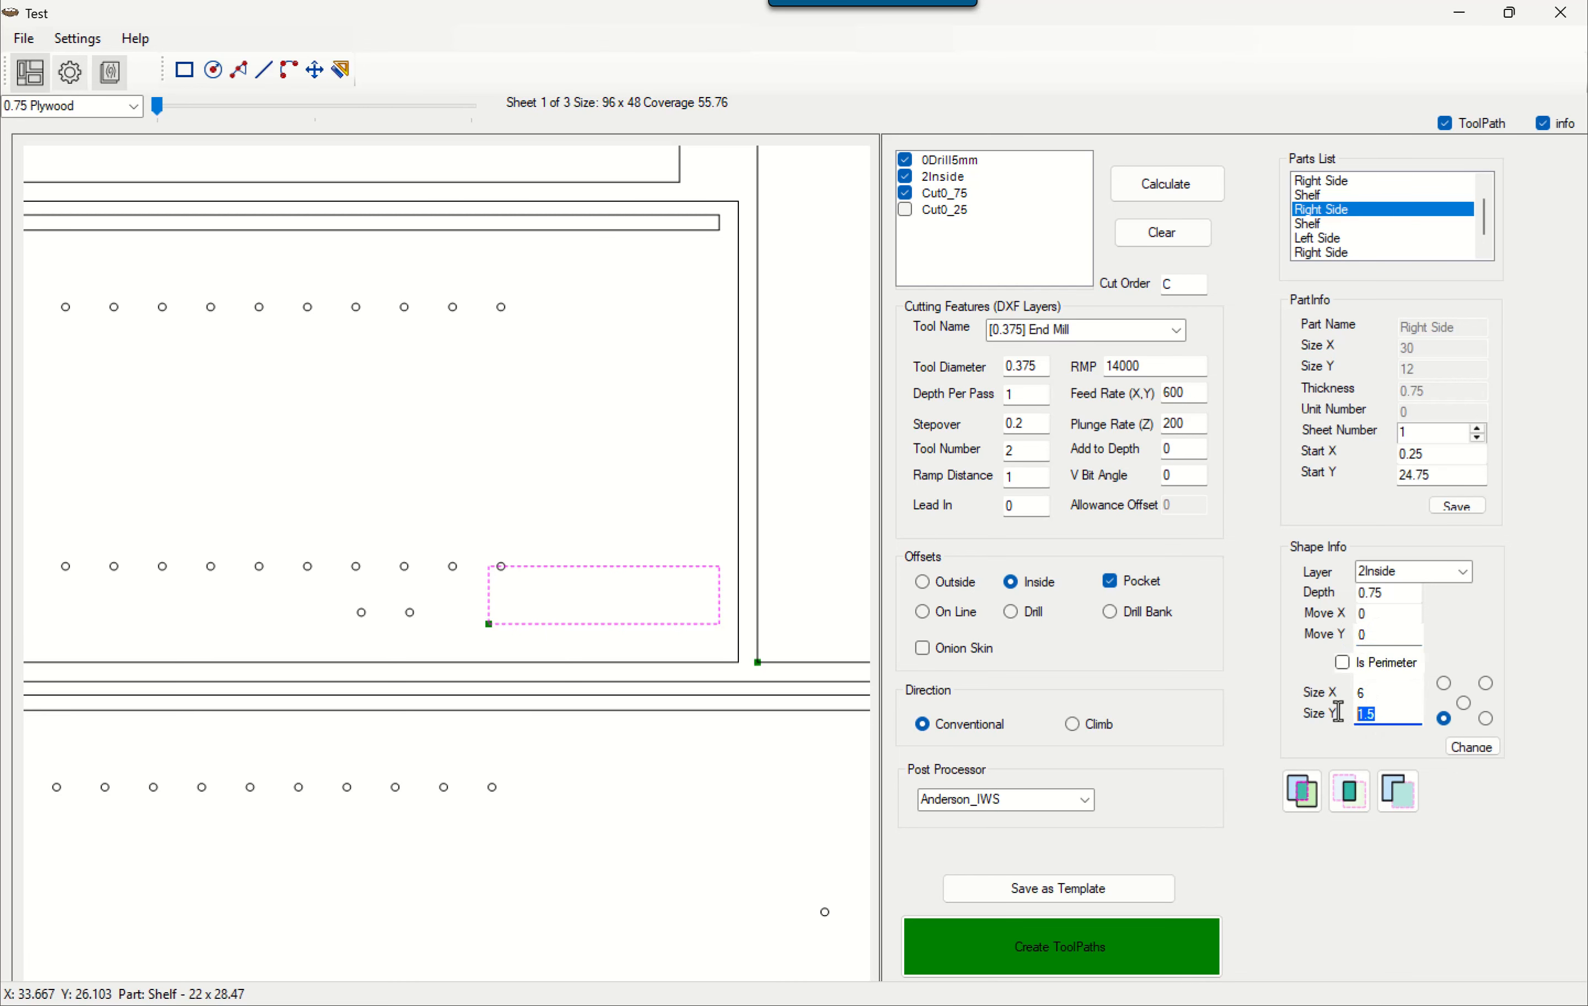
text(1)
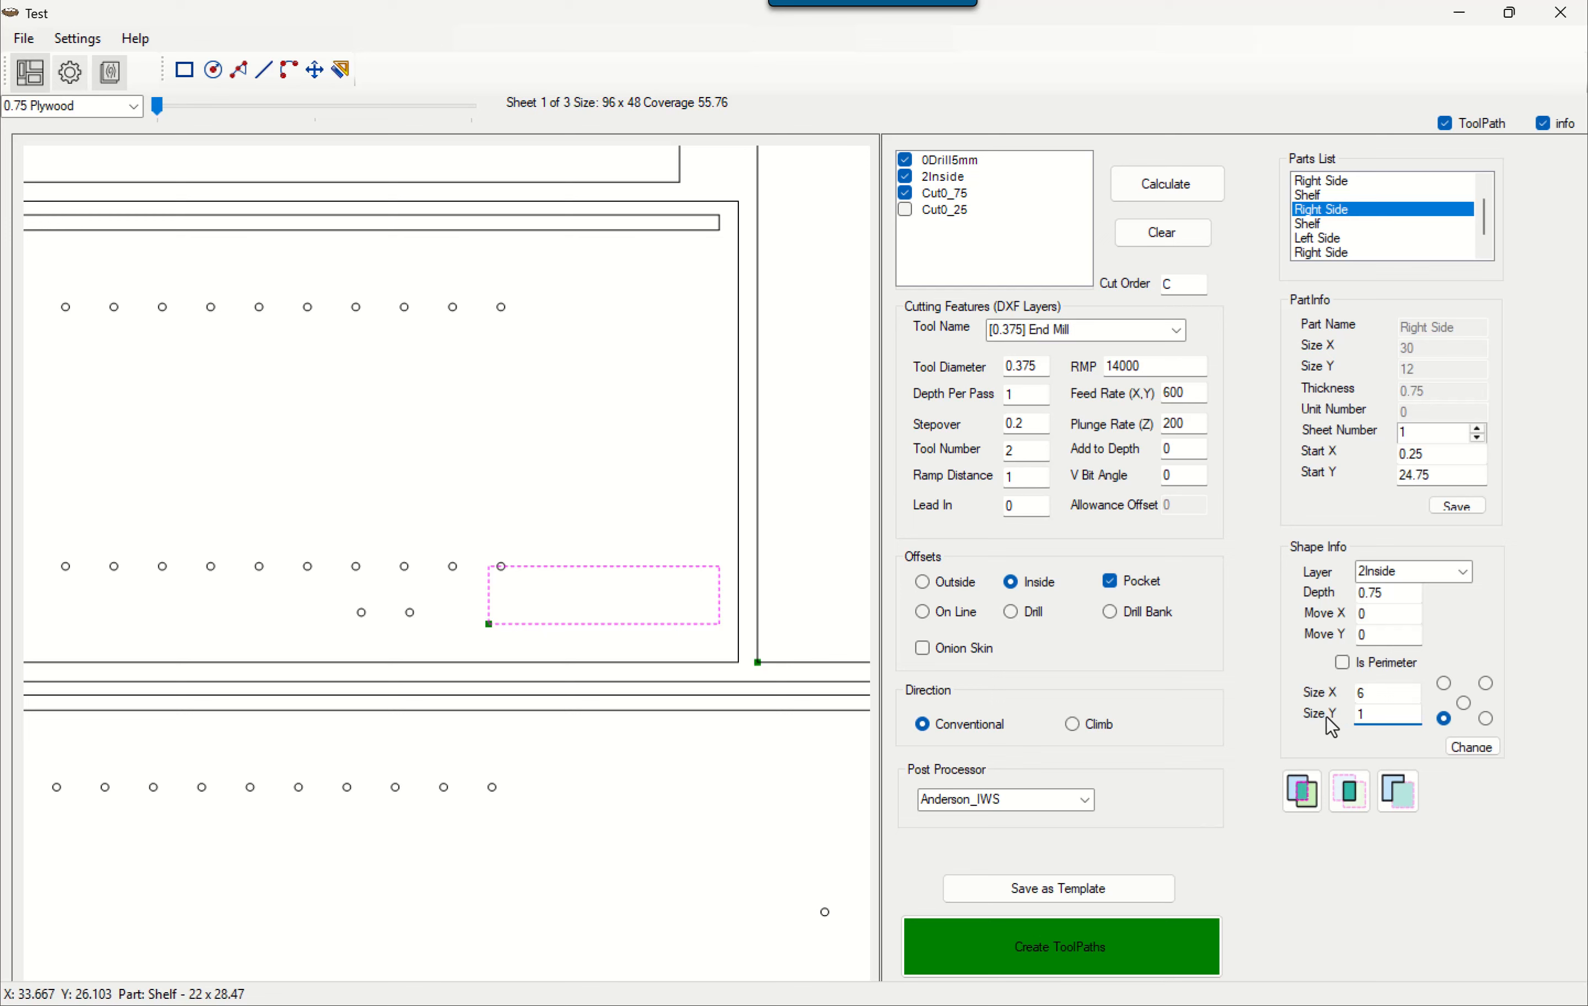
click(1466, 751)
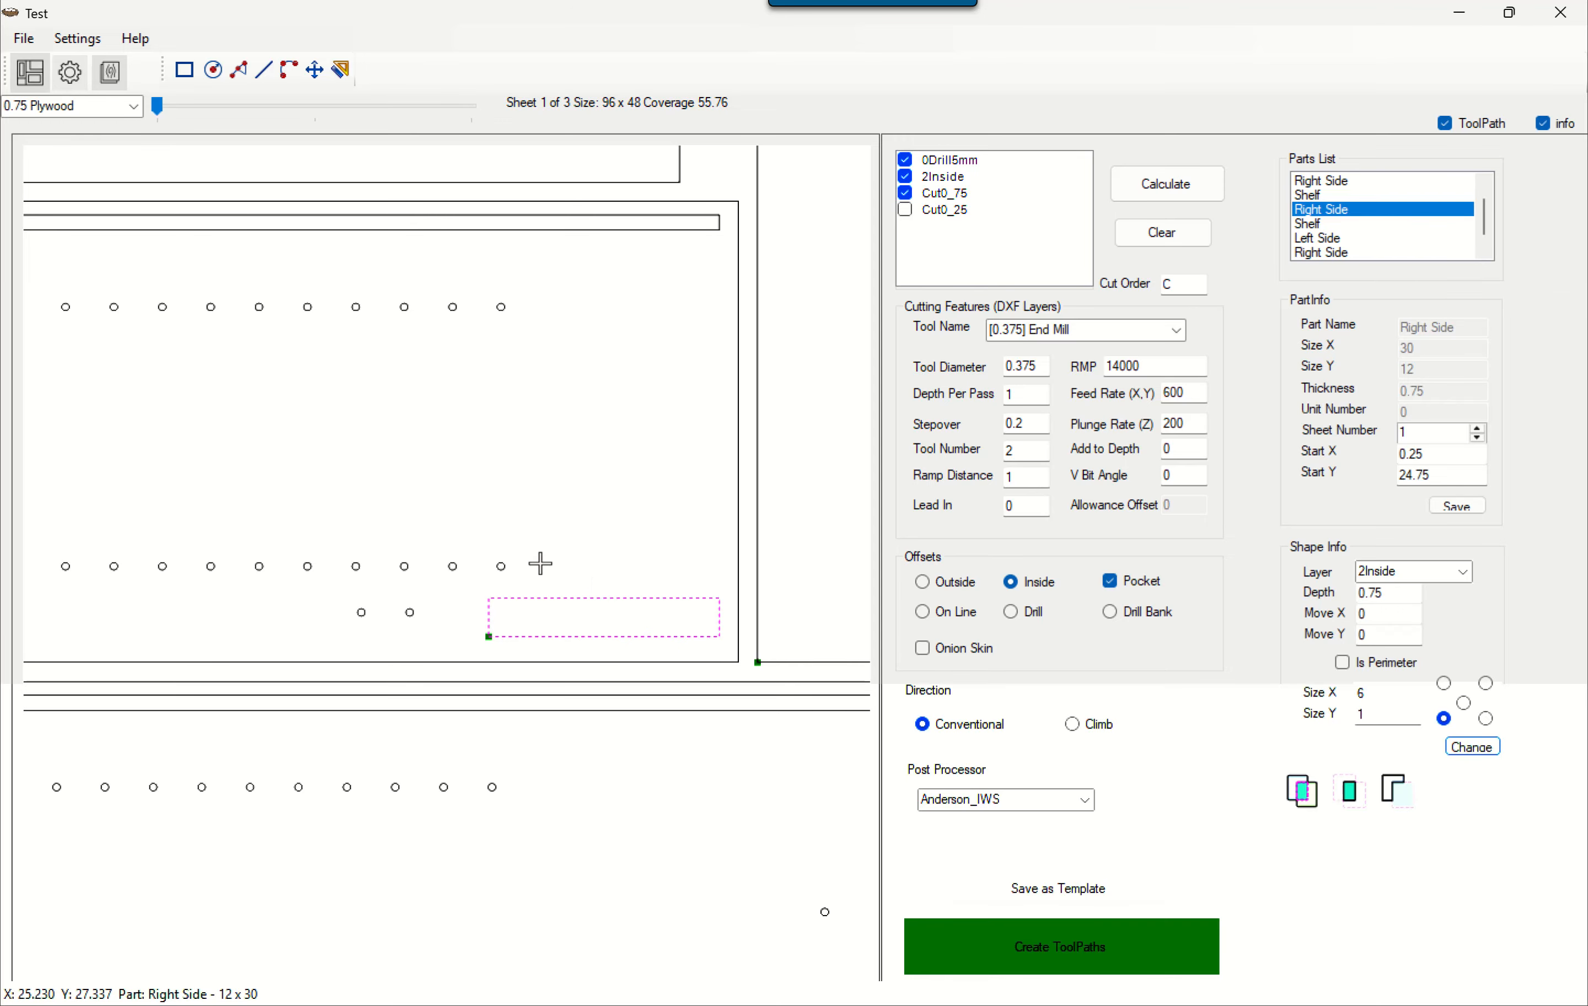
Step: Delete the two rightmost 5 mm shelf-pin holes from both the upper and lower rows of the Right Side part
click(501, 566)
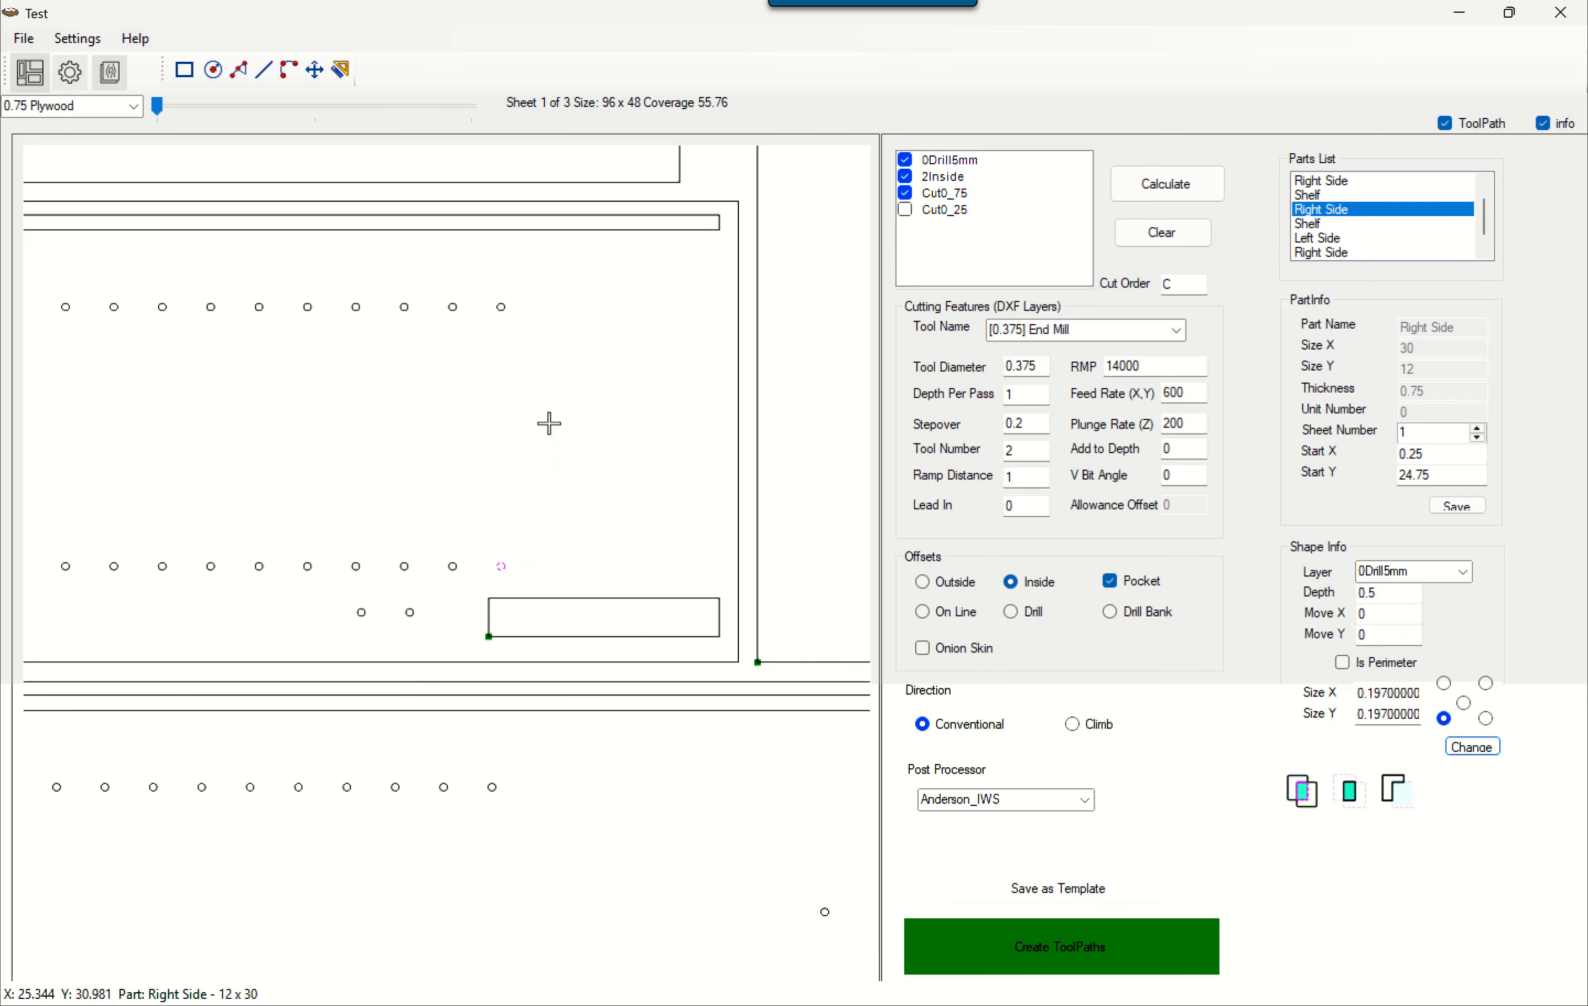
ctrl+click(500, 302)
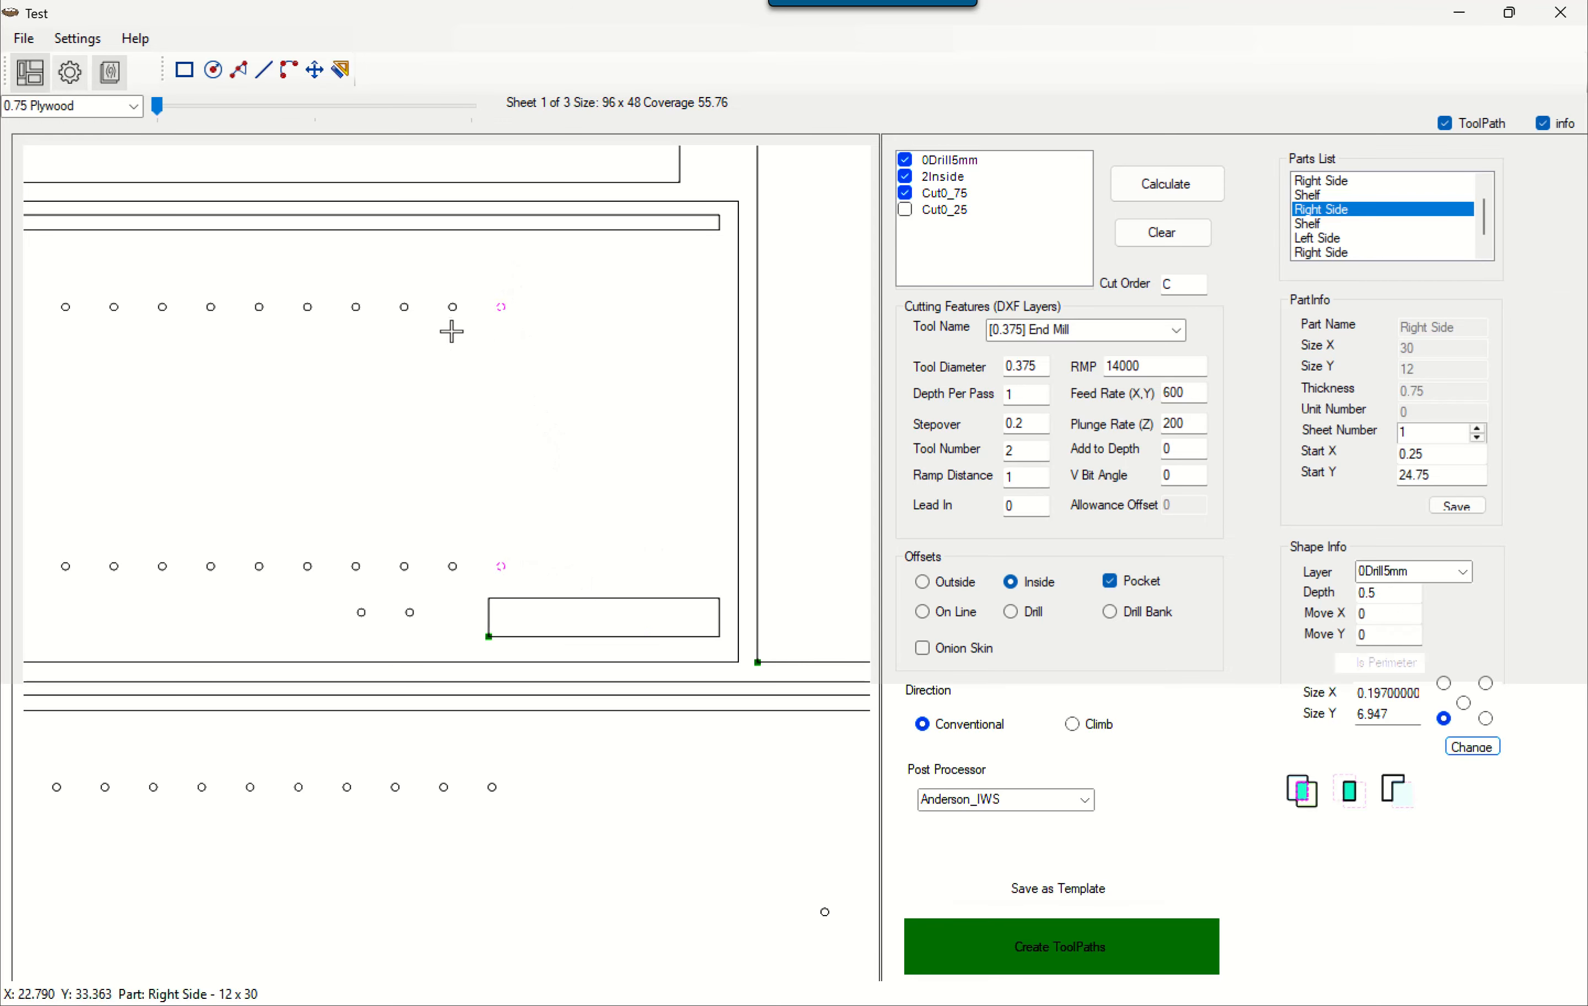
ctrl+click(452, 309)
ctrl+click(452, 567)
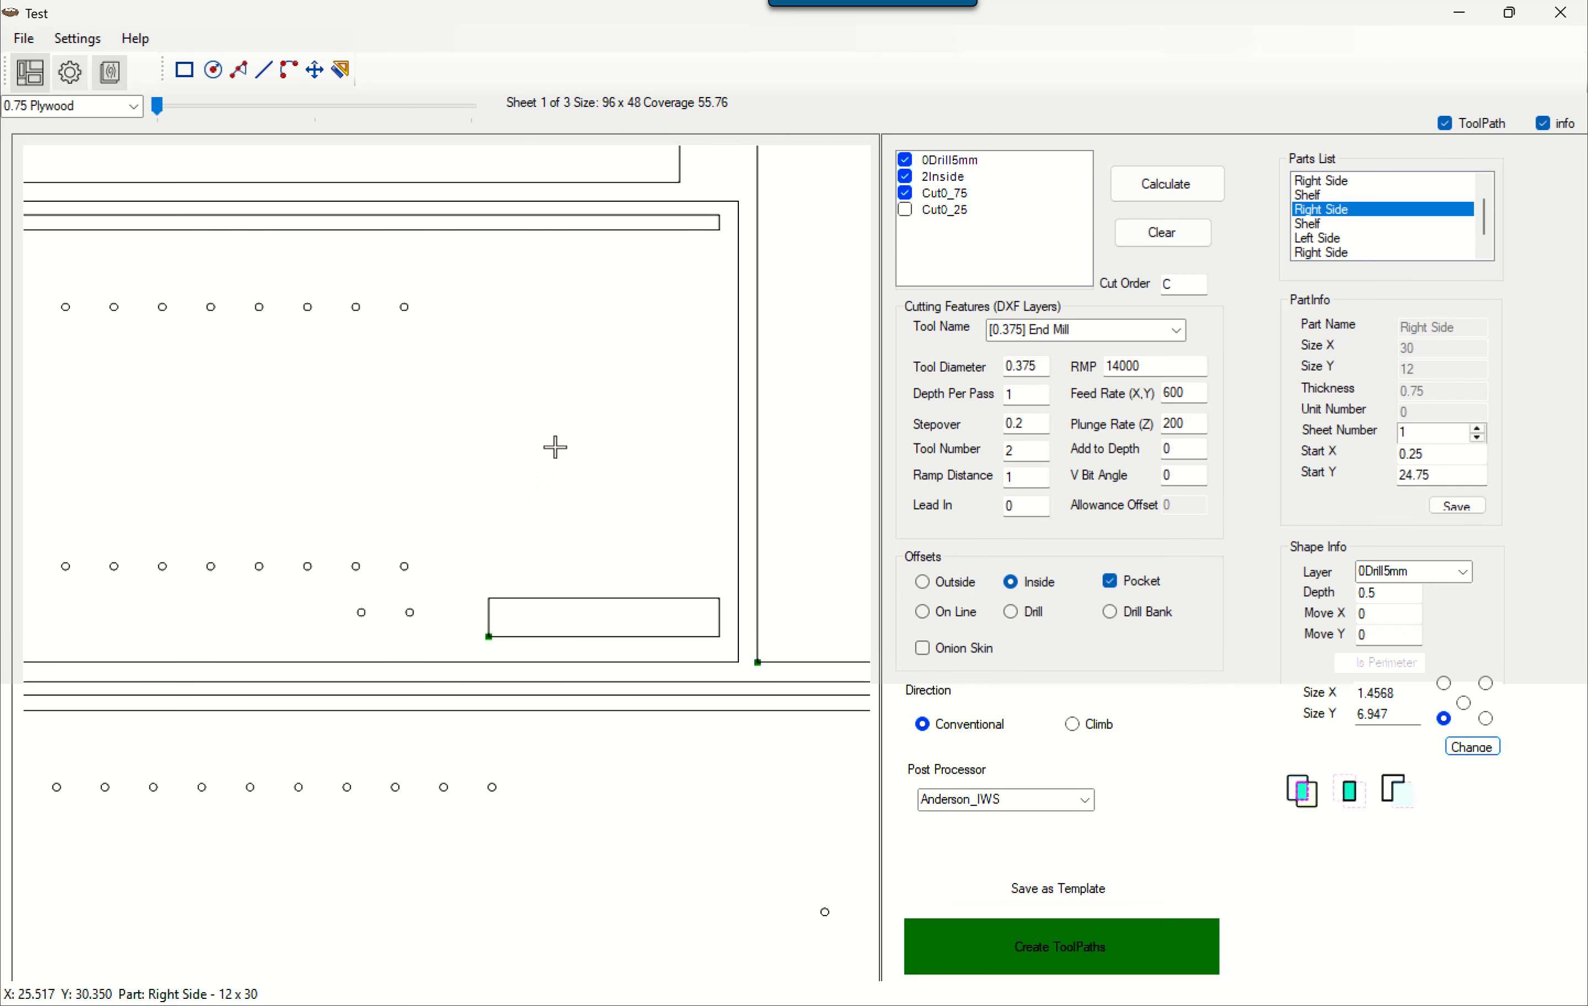
Step: Draw a circle about 2.08 in diameter between the upper hole row and the right edge of the Right Side part
scroll(539, 447, down, 3)
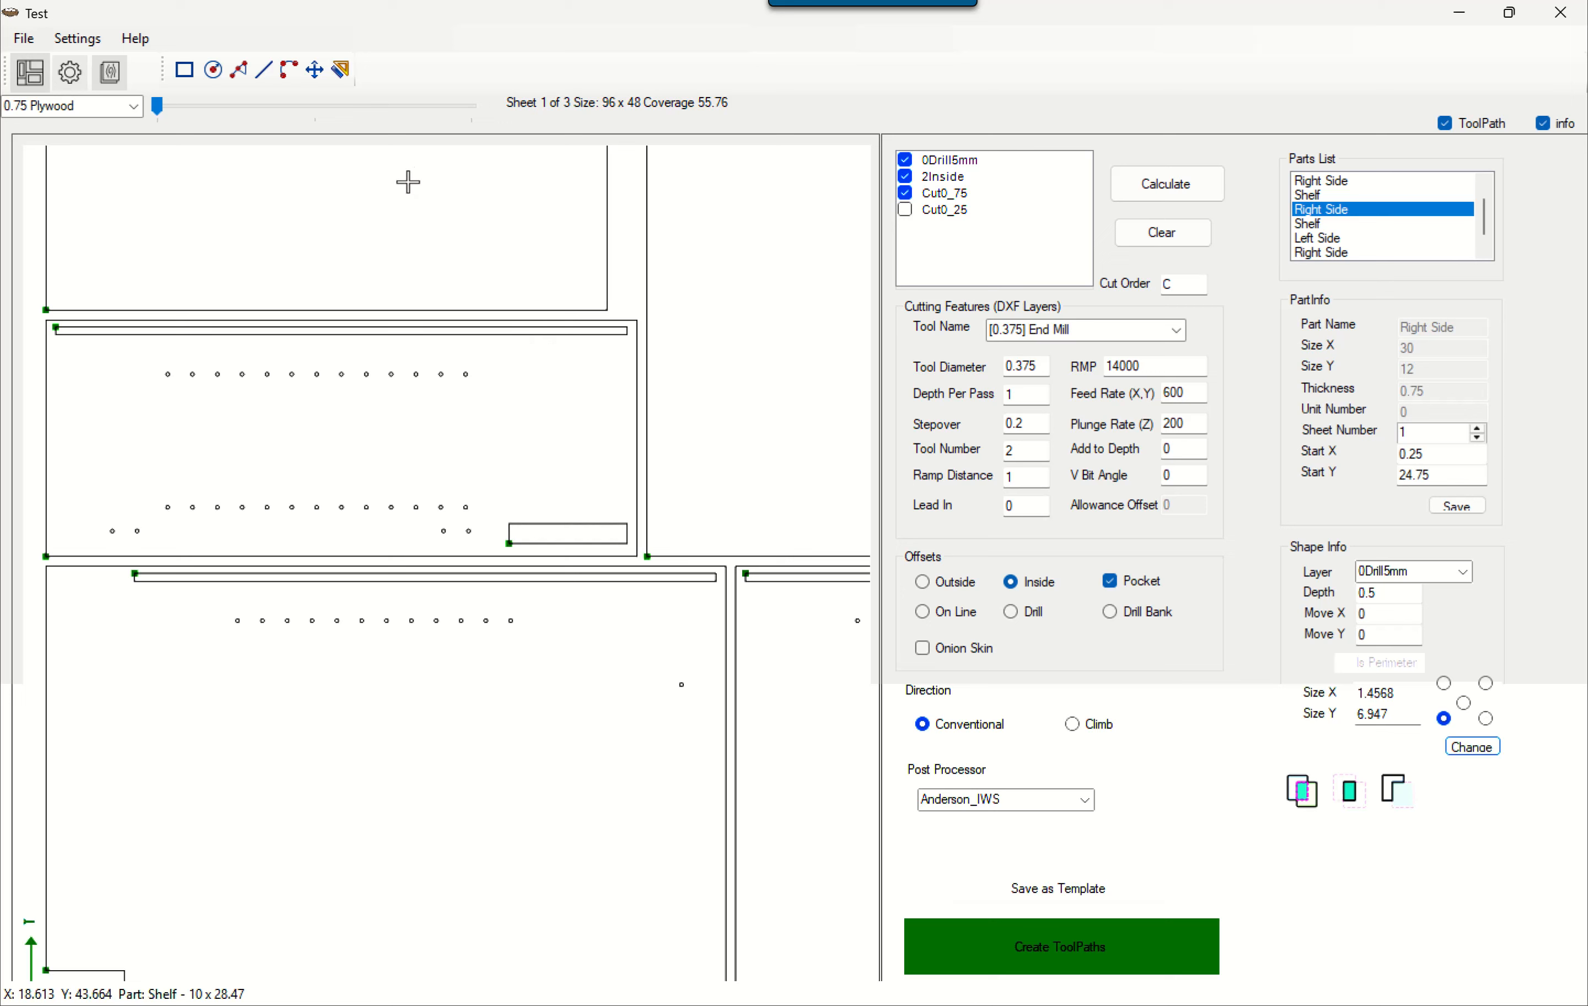
scroll(627, 325, up, 3)
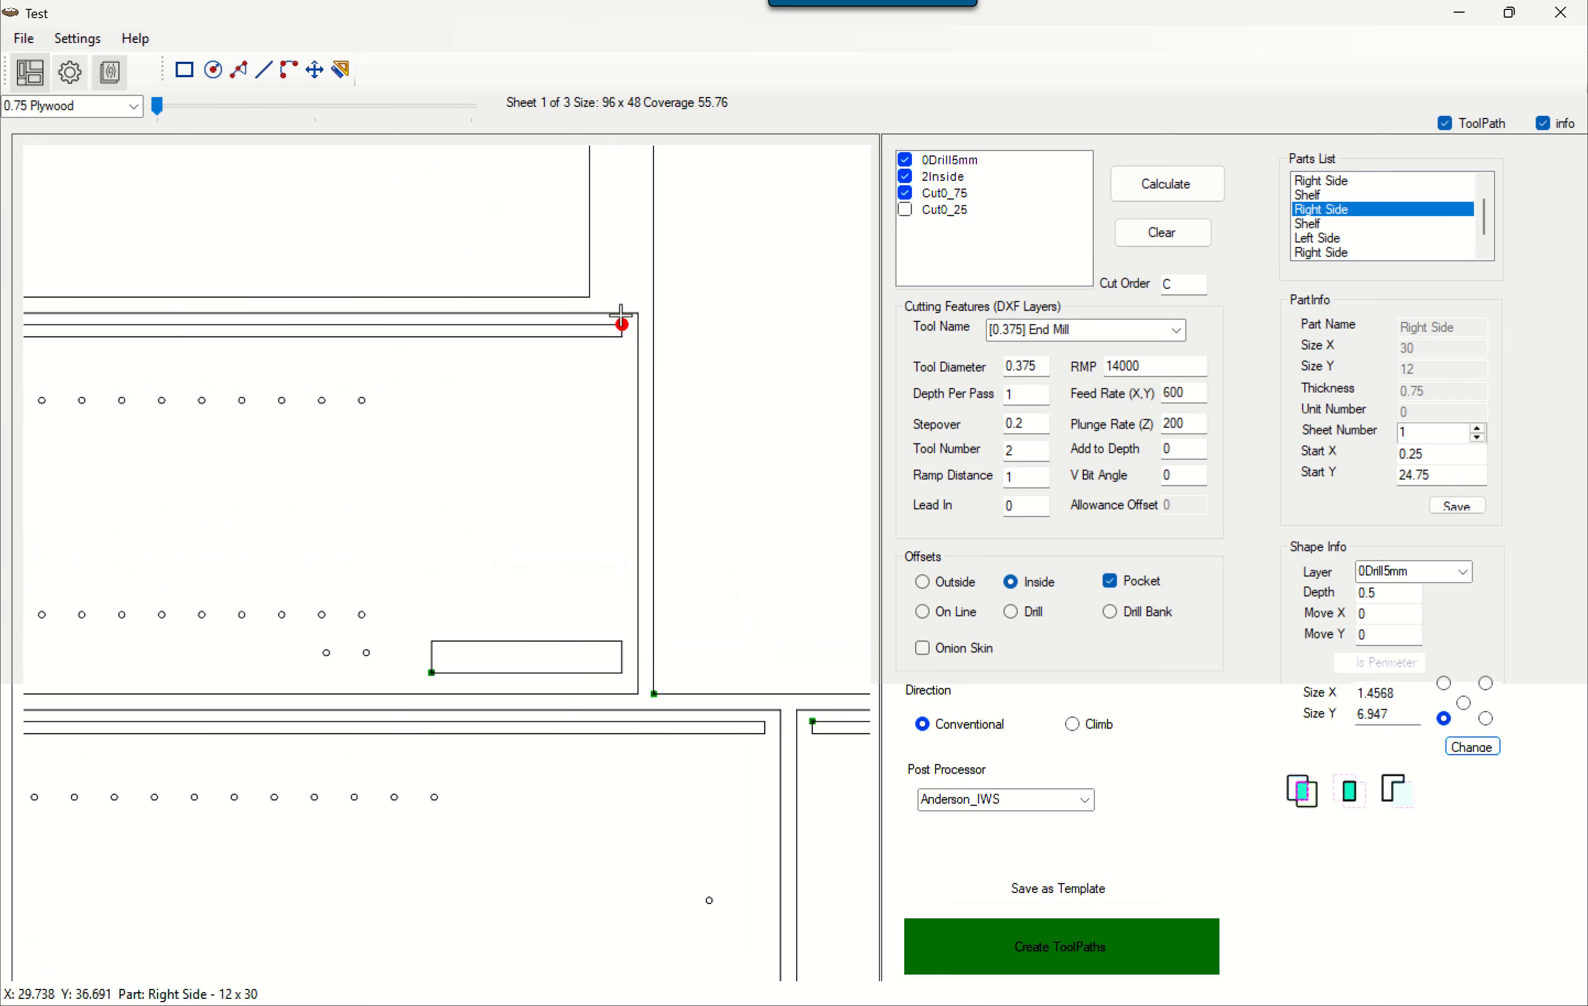
click(213, 70)
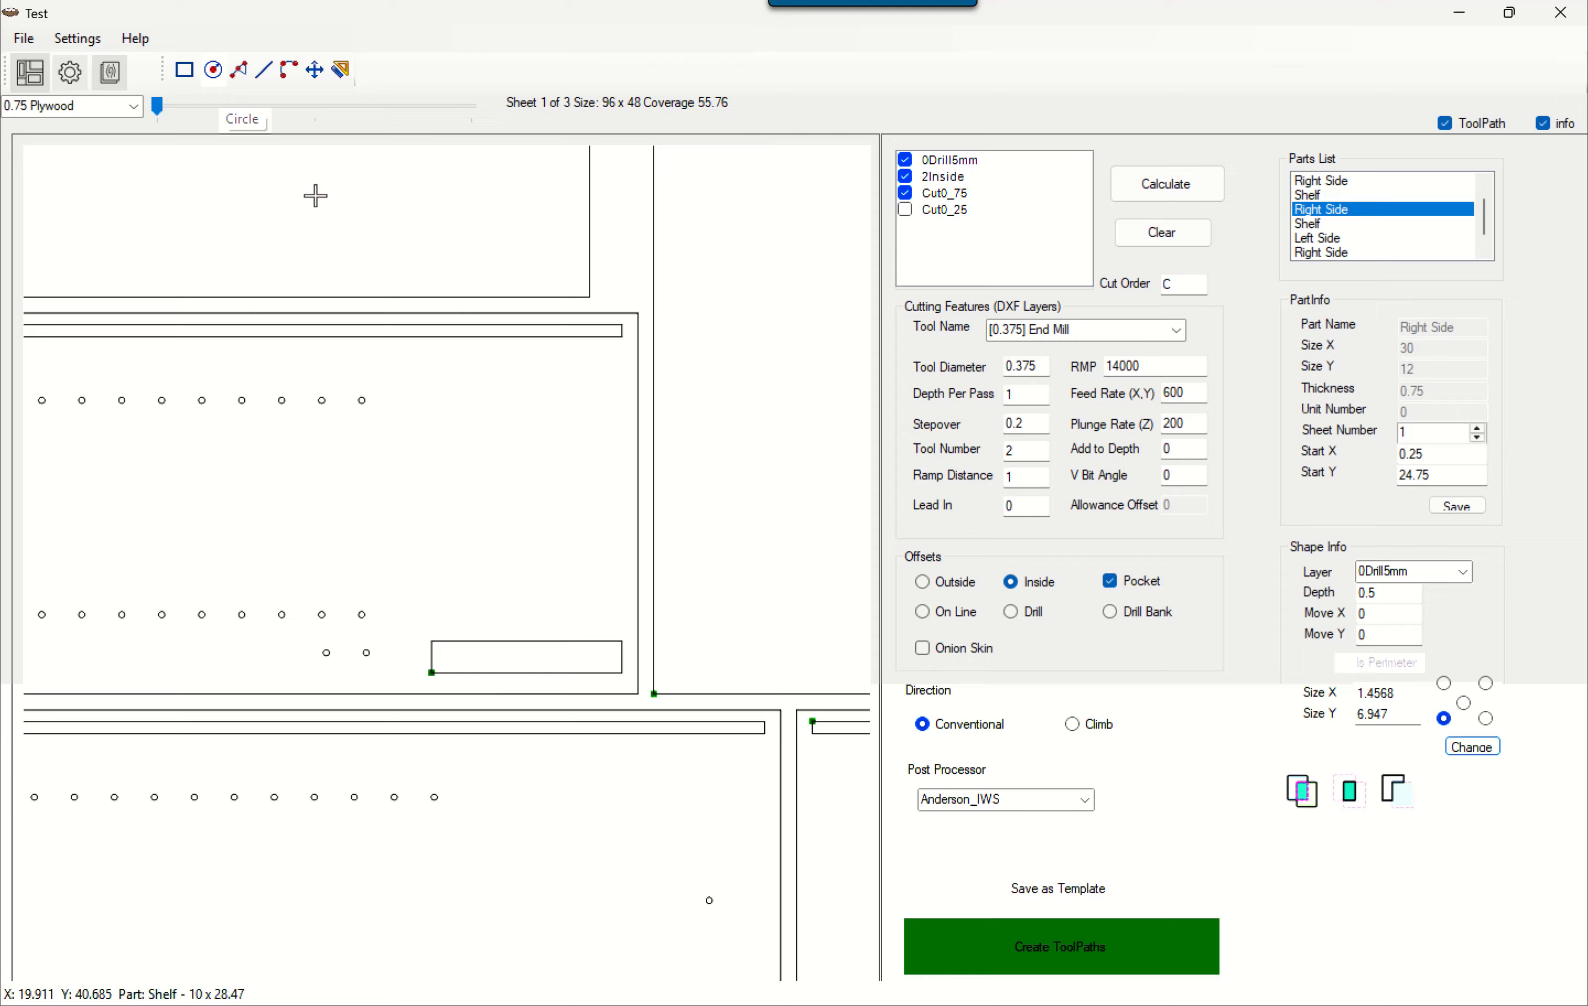
click(484, 423)
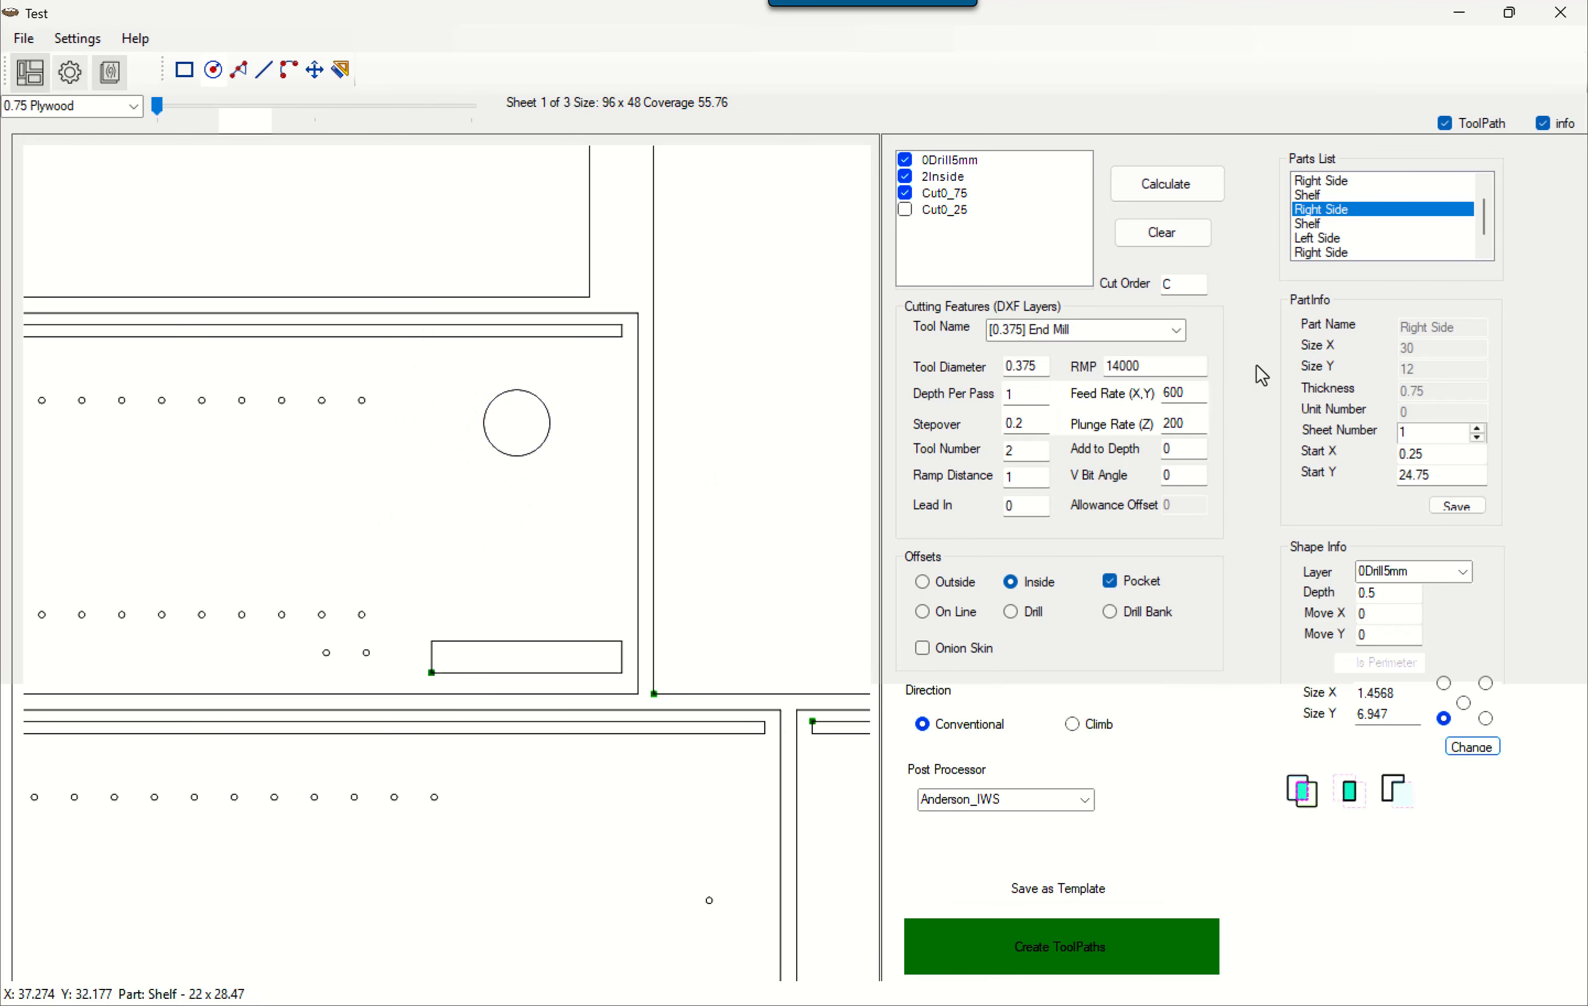
Step: Set the new circle's size to 2 by 2 and its depth to .75
click(1347, 211)
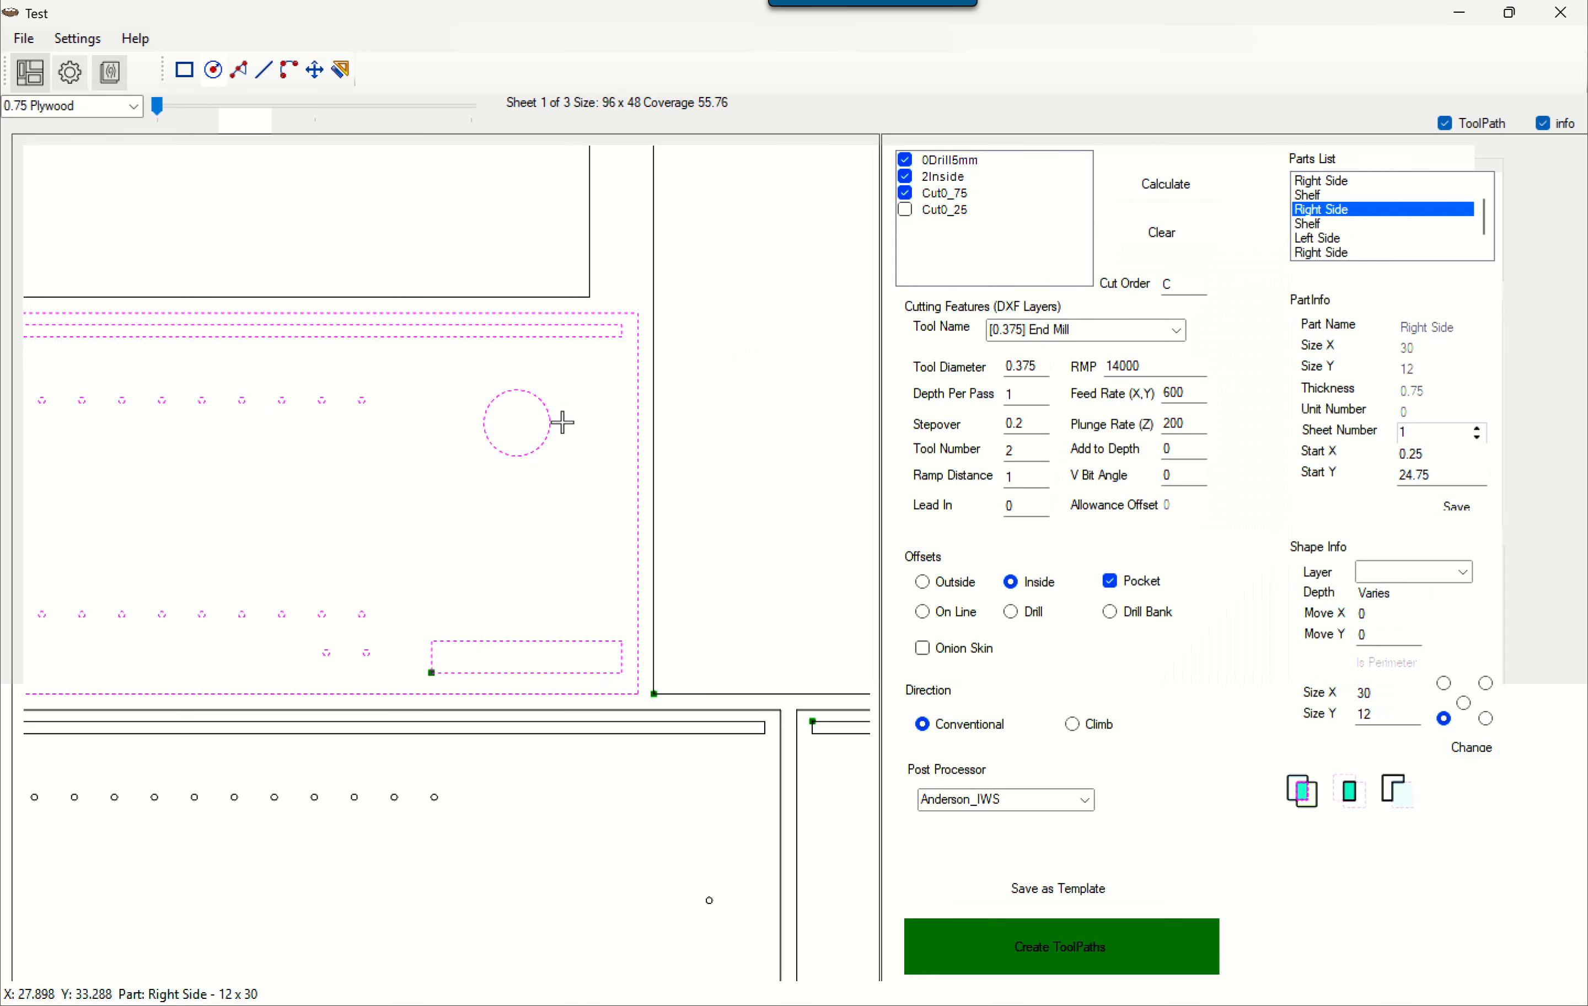
click(535, 512)
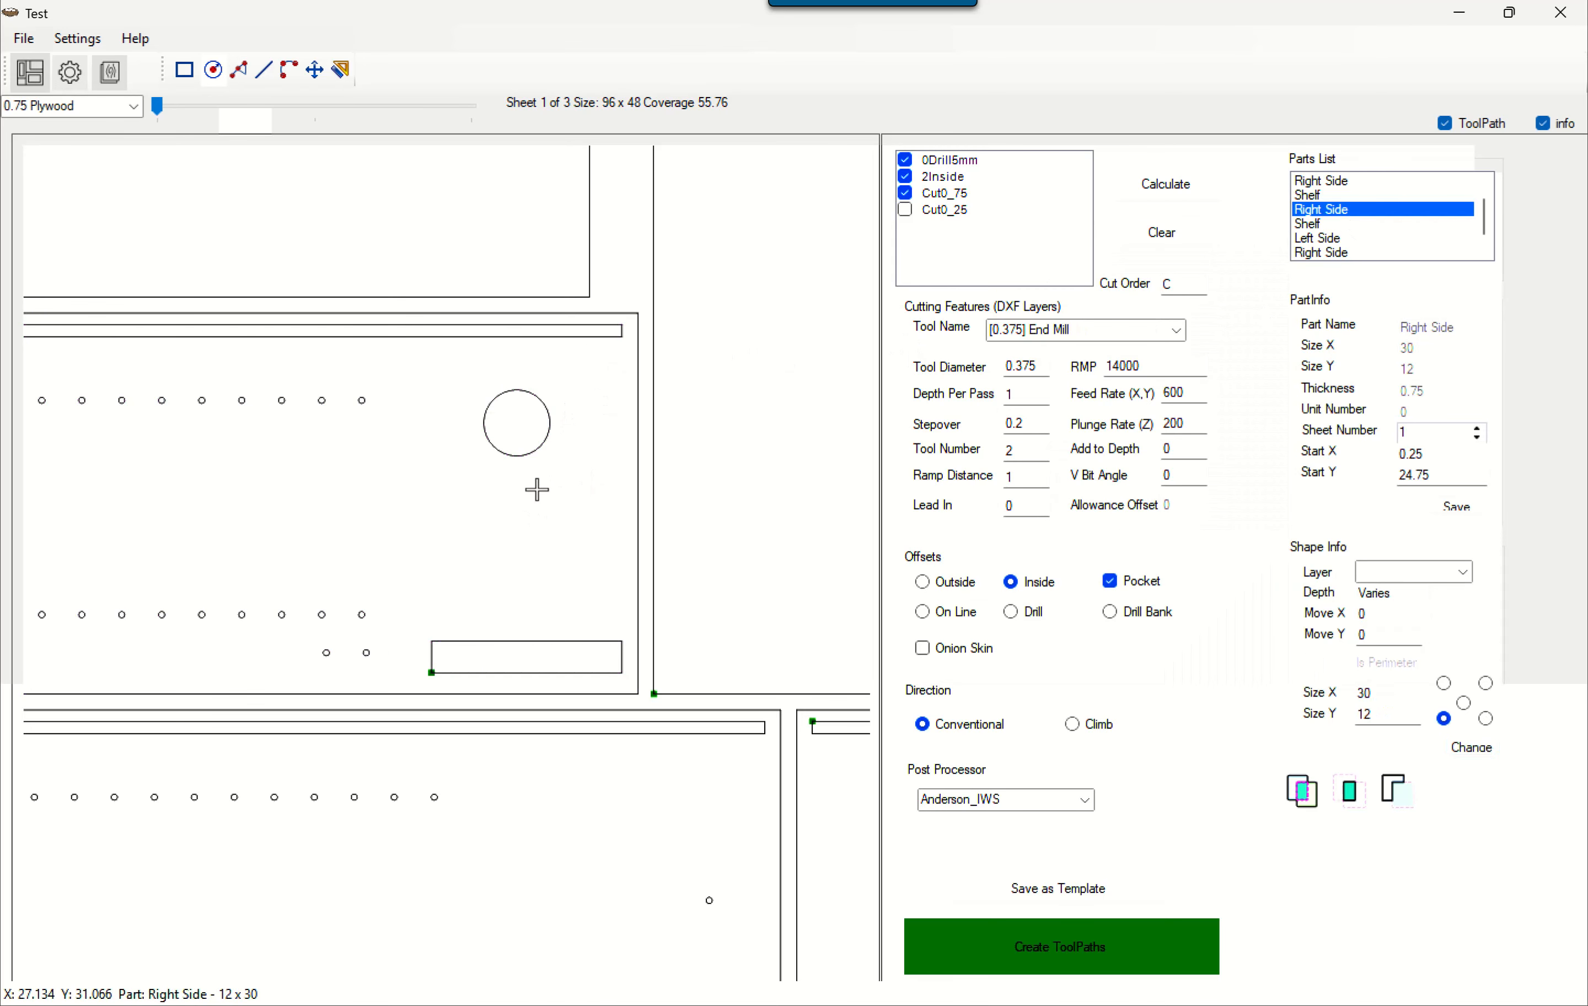
click(529, 451)
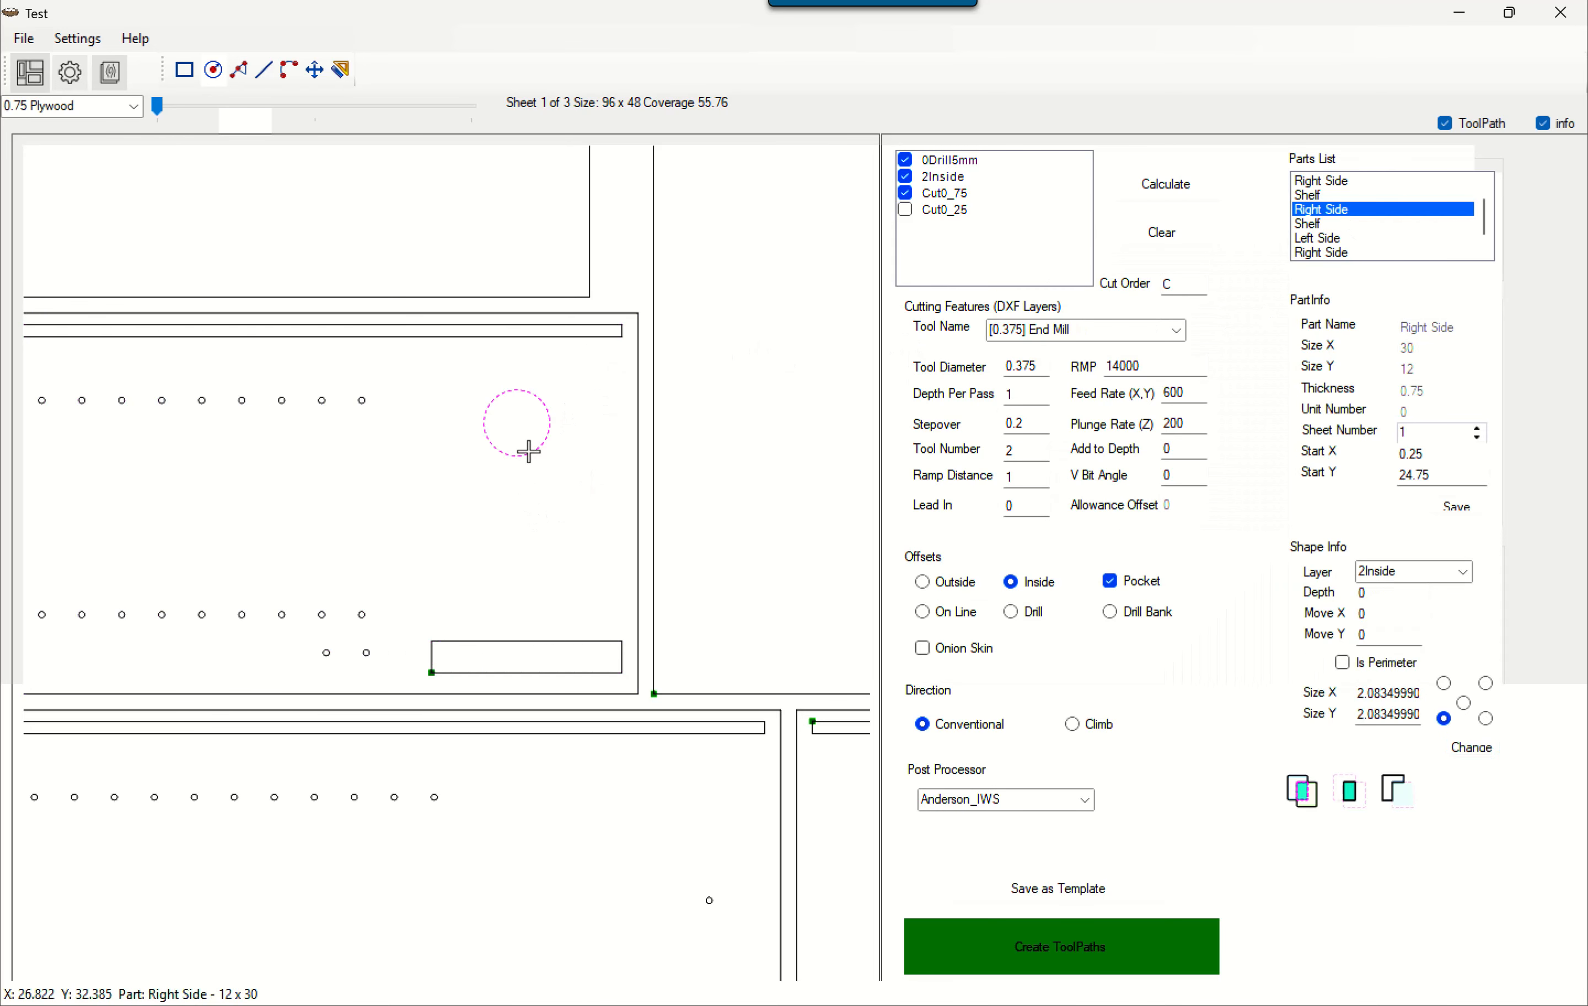
double_click(1396, 694)
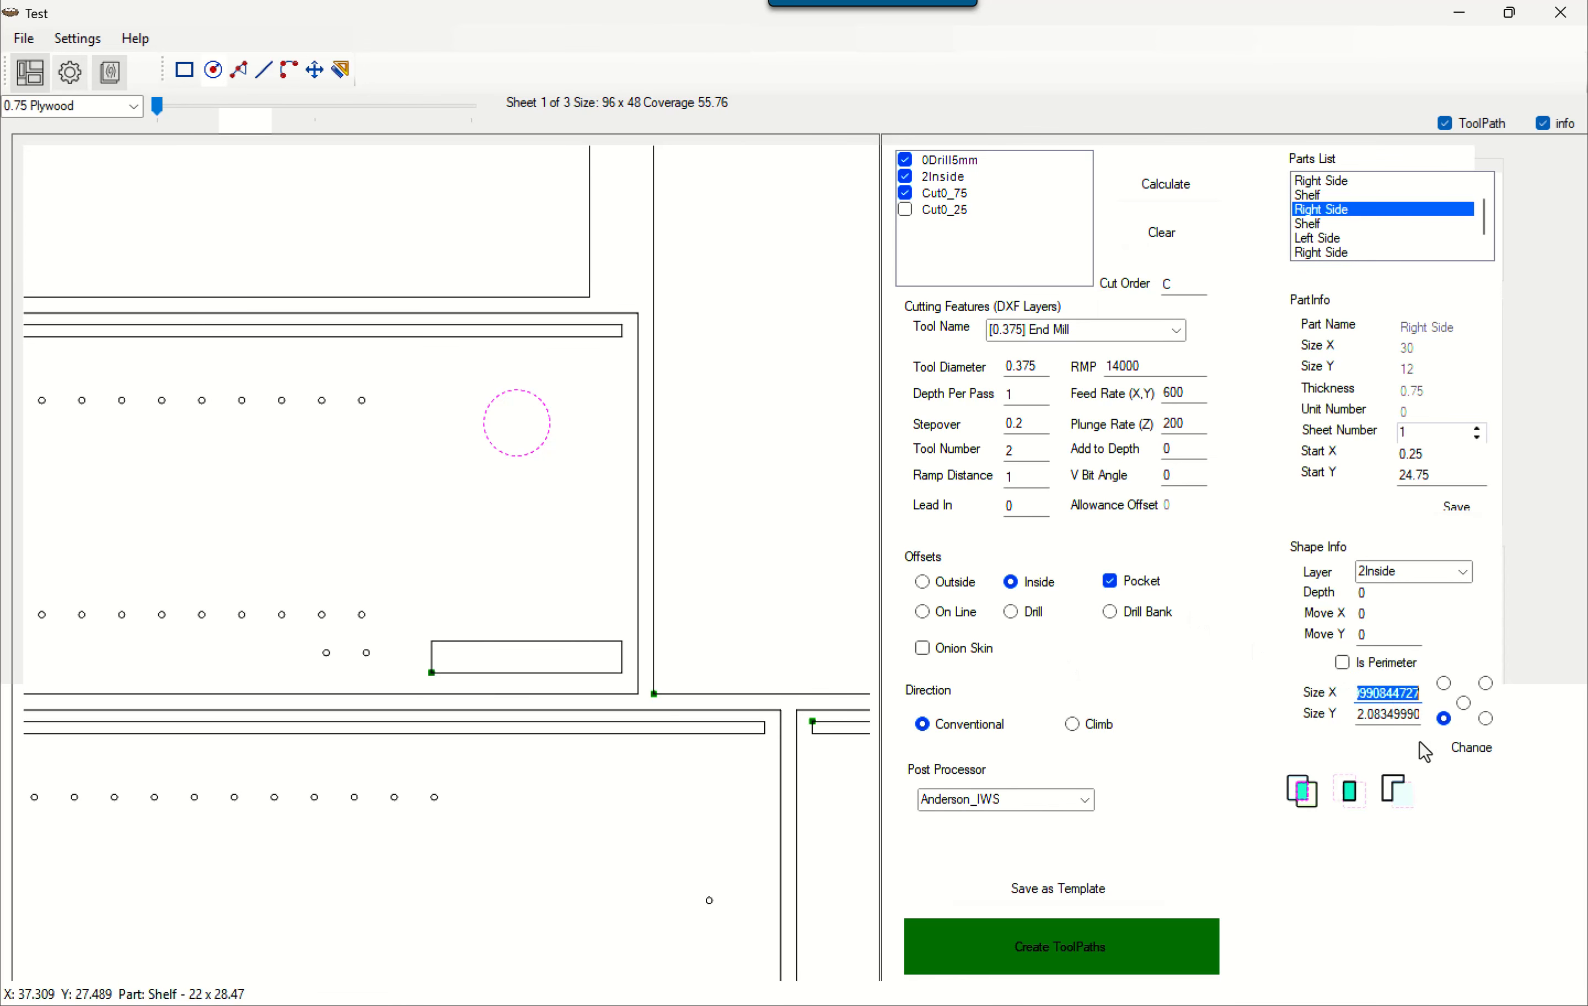
text(2)
key(Tab)
text(2)
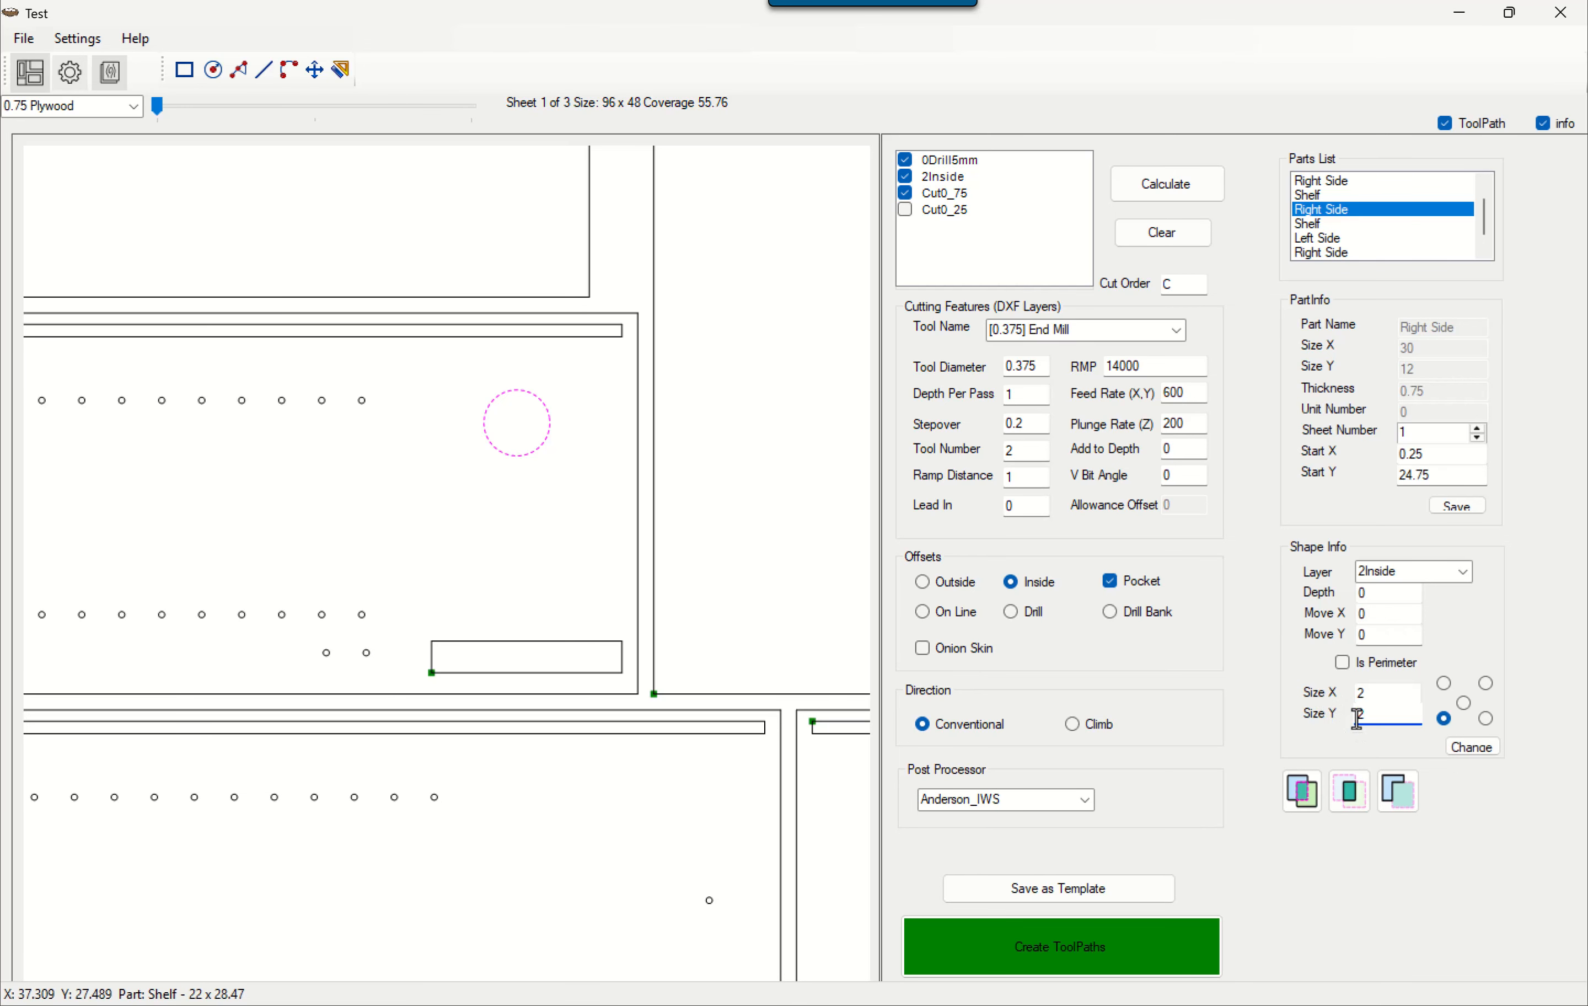
click(1449, 750)
click(1394, 599)
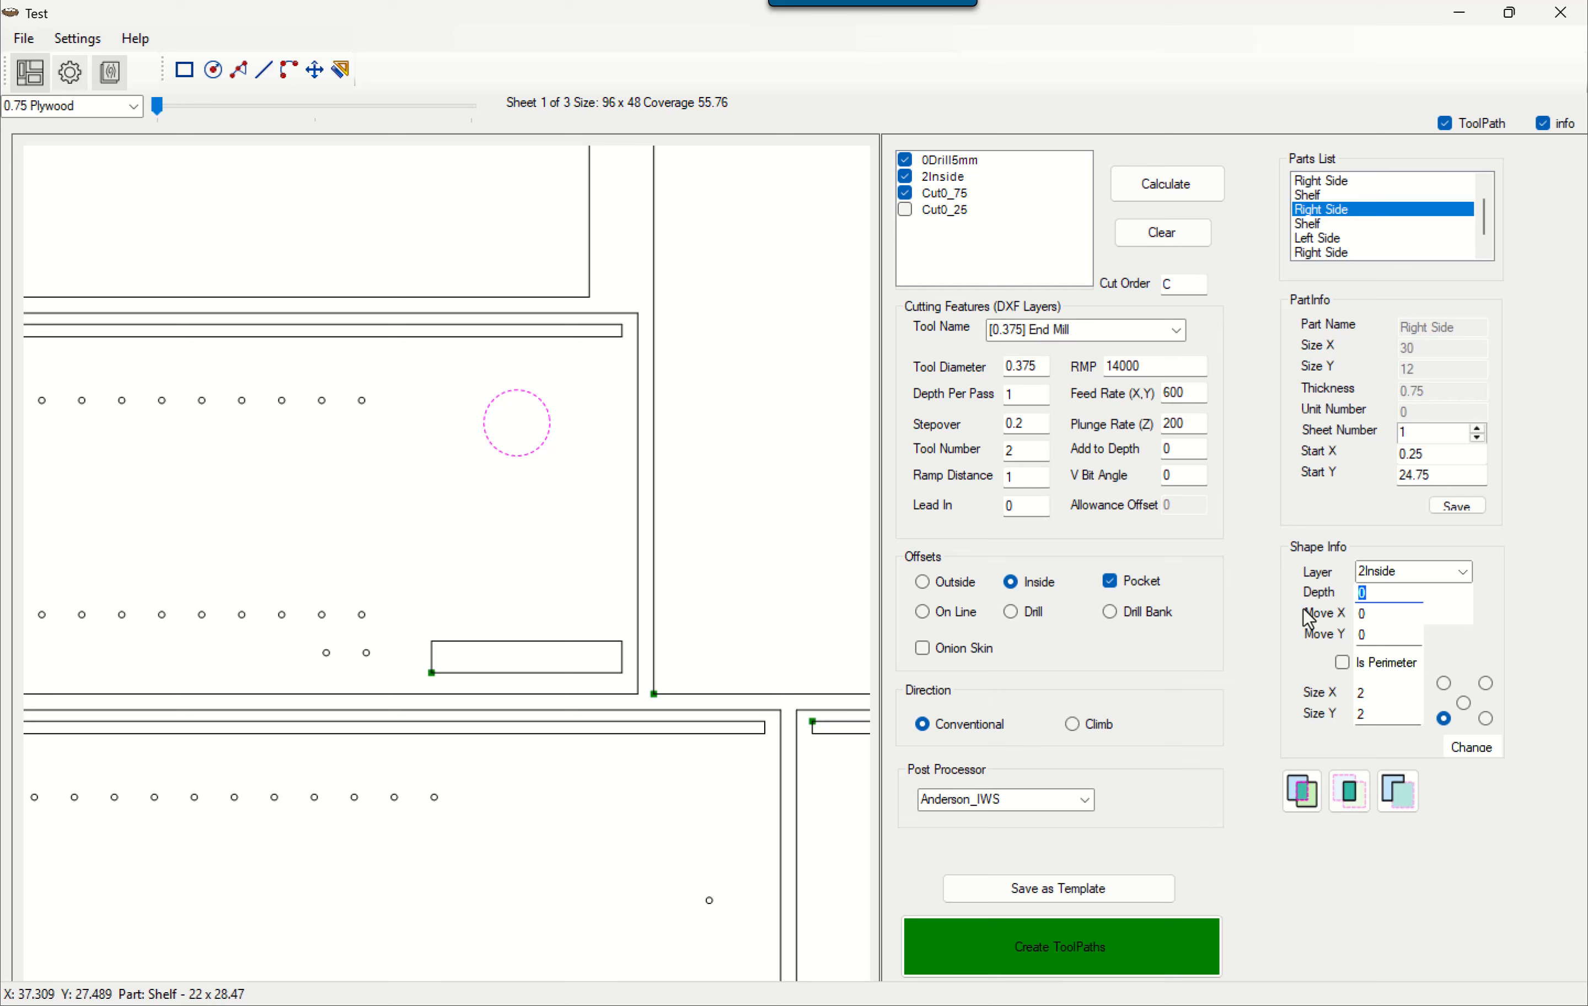
text(.75)
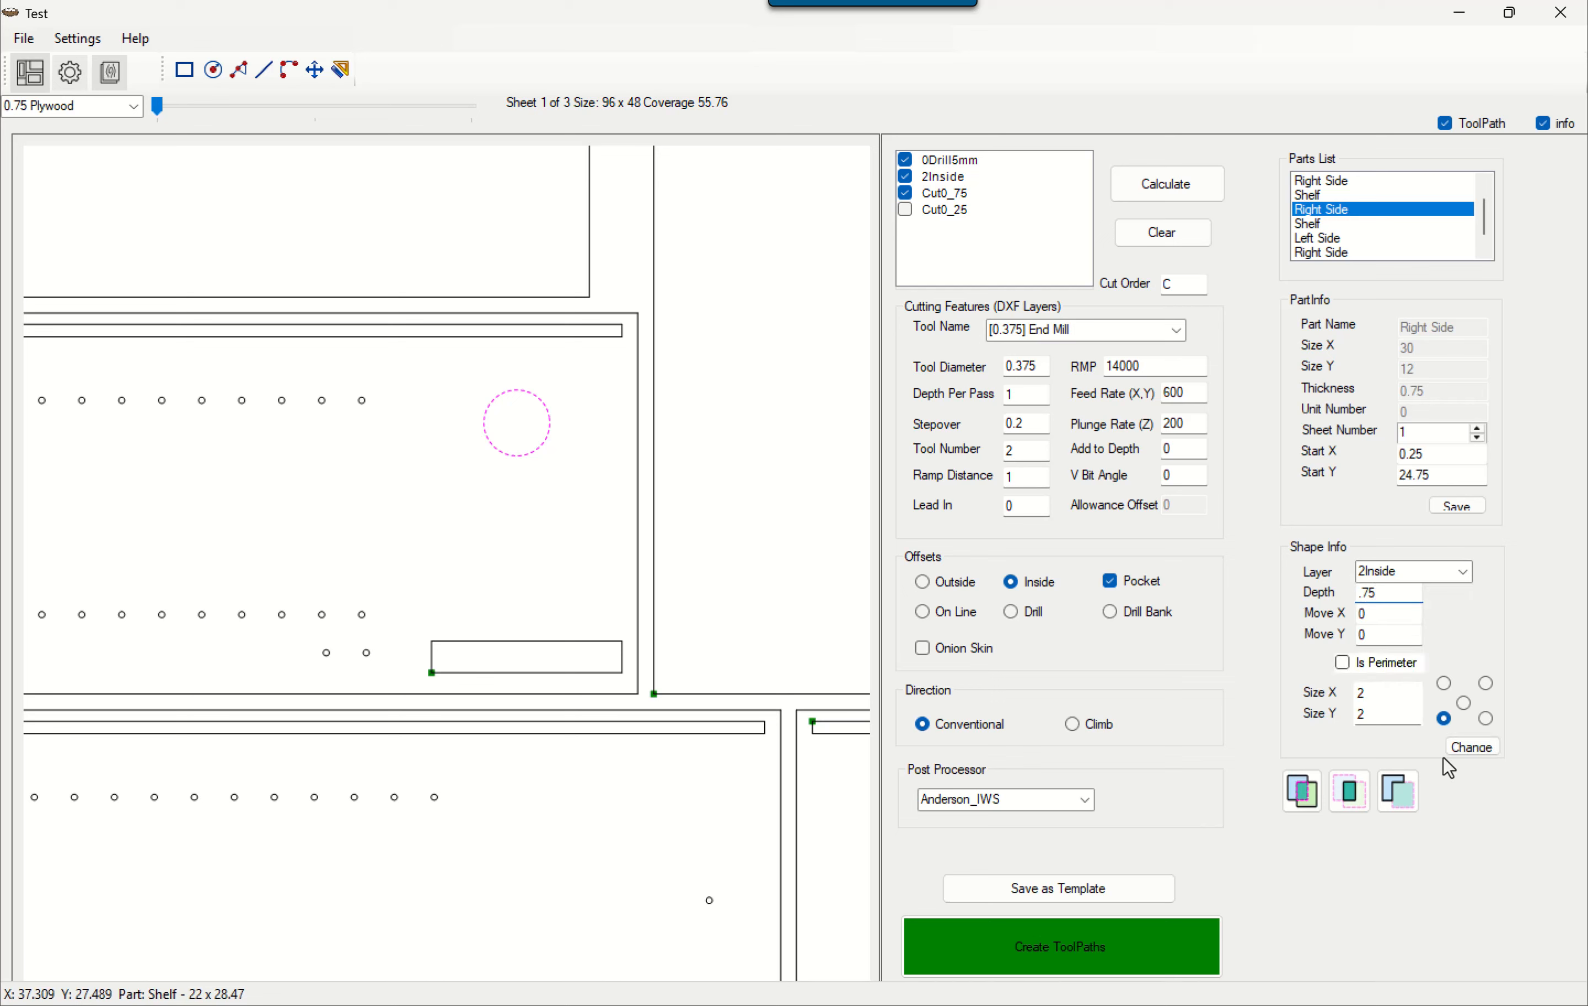
click(1487, 751)
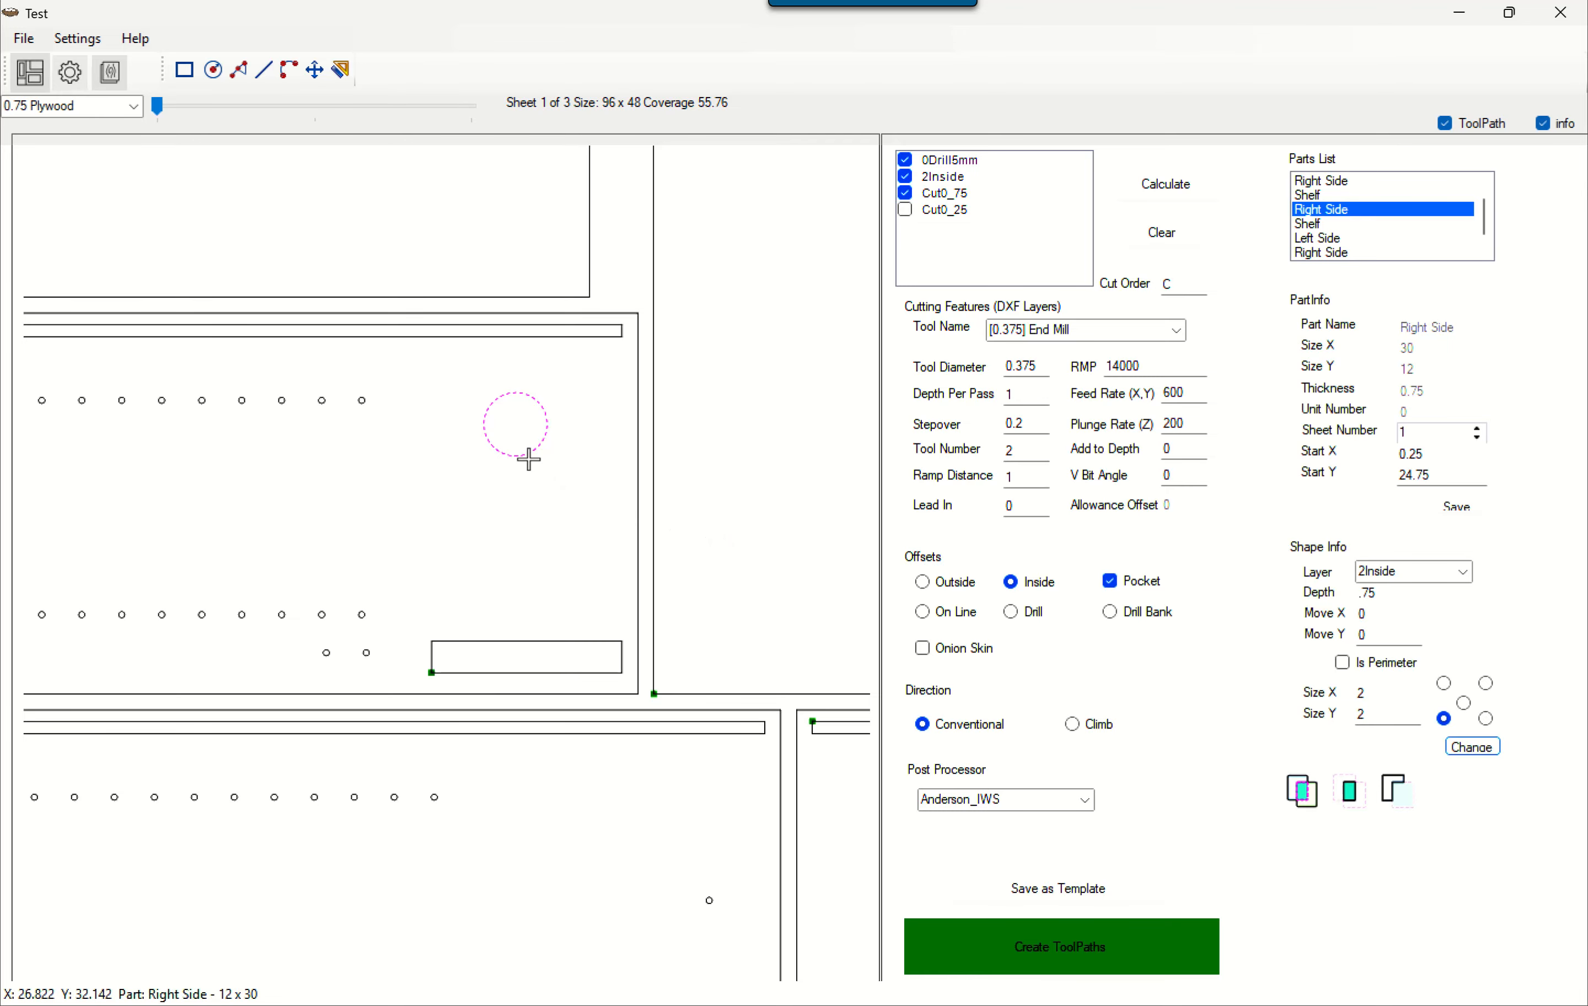
Step: Move the circle's center to the Right Side part's upper-right corner and offset it from there by -3 in X and -4 in Y
click(320, 68)
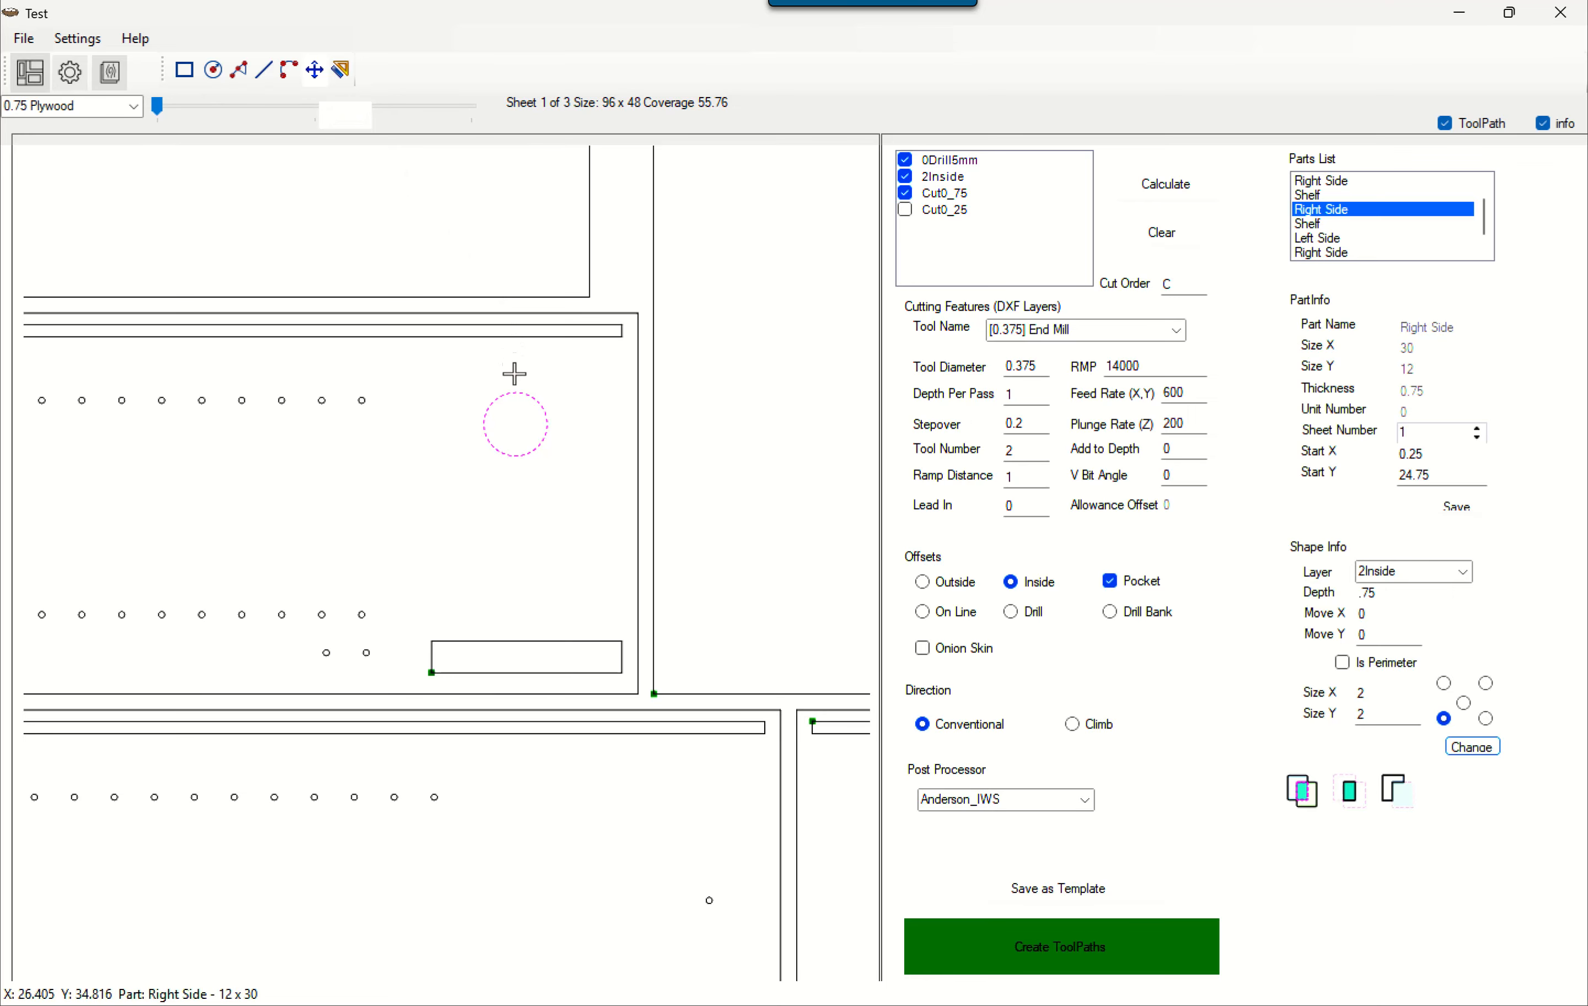
drag(517, 423, 638, 311)
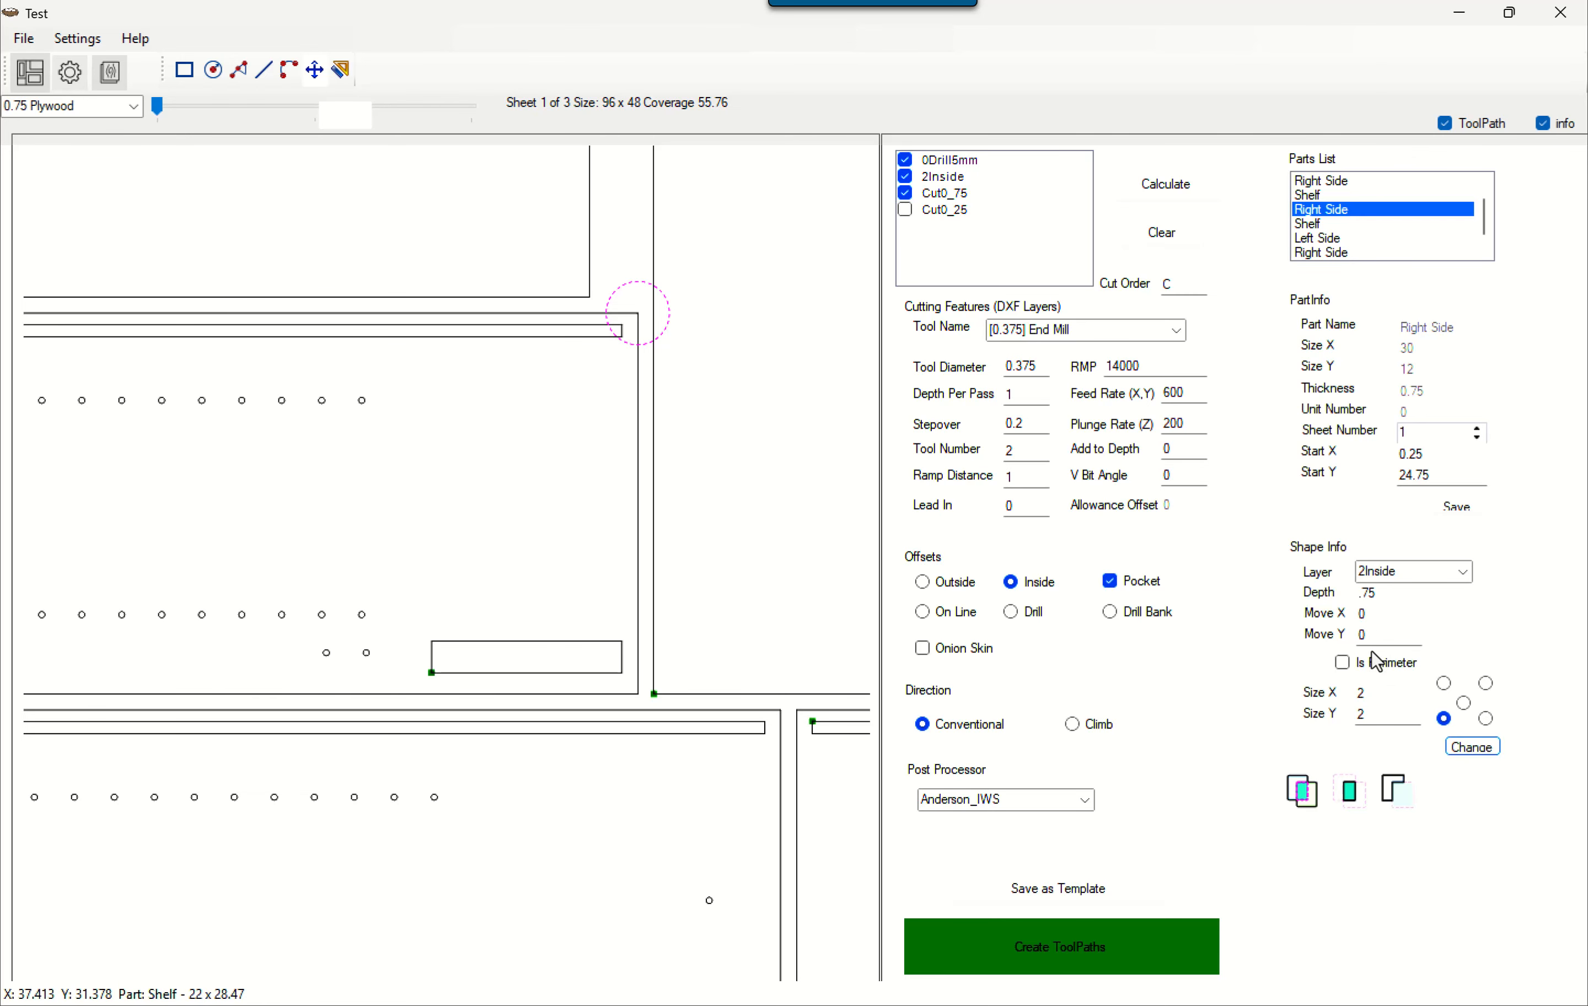
click(1384, 613)
text(-)
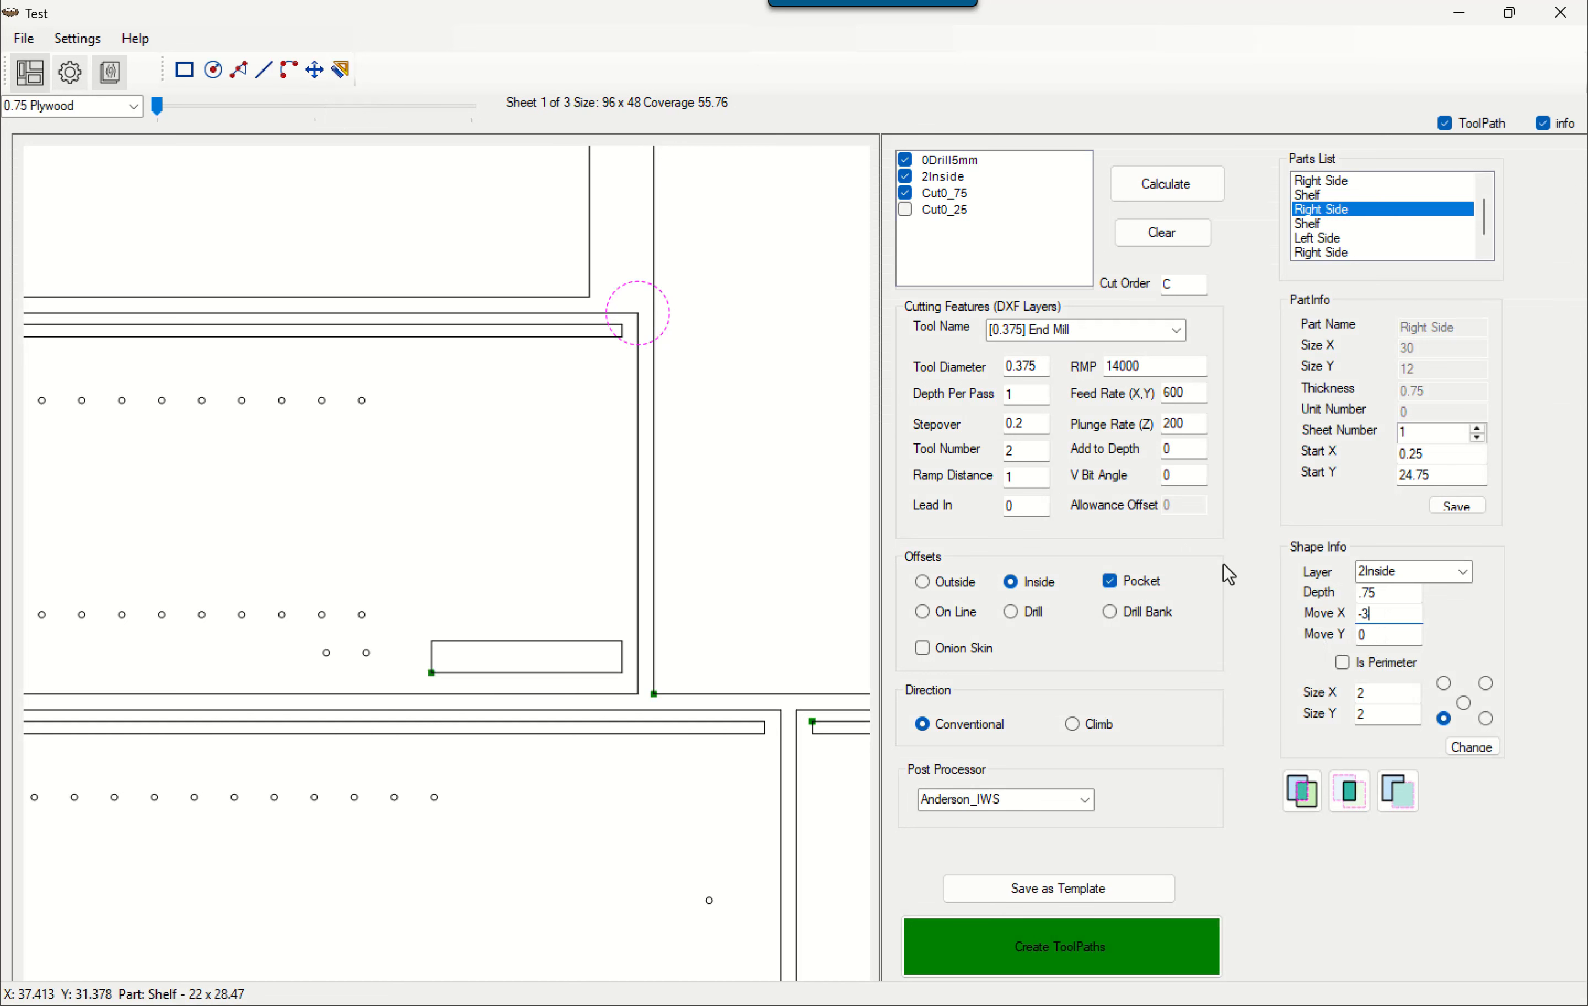
text(3)
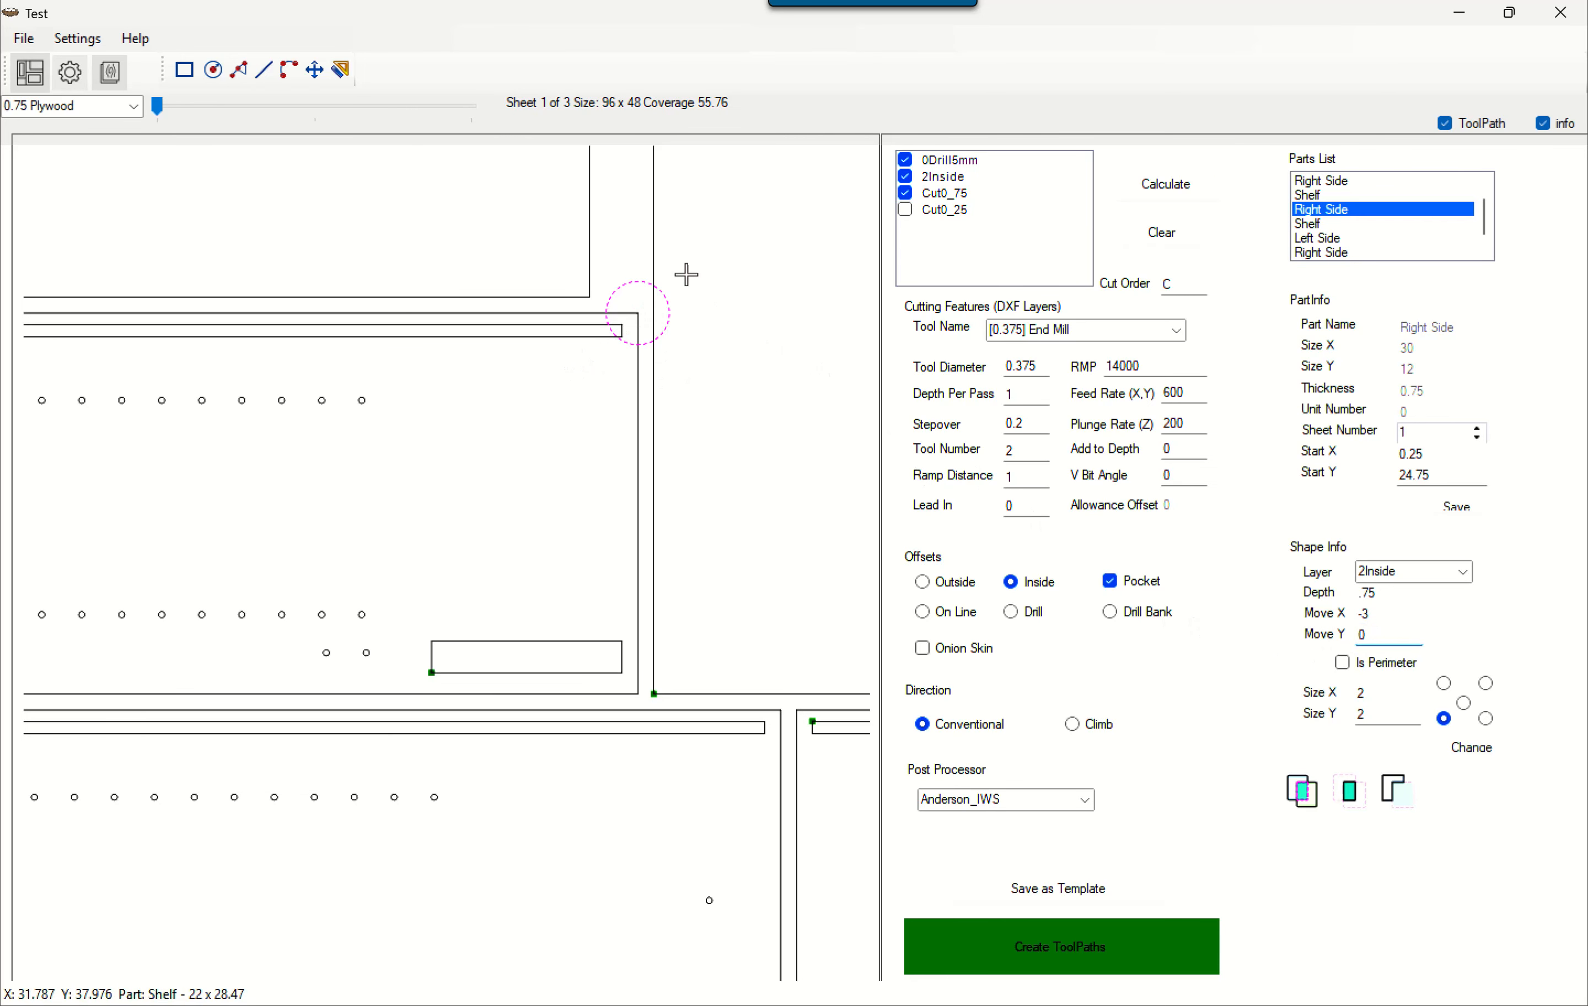
double_click(1388, 630)
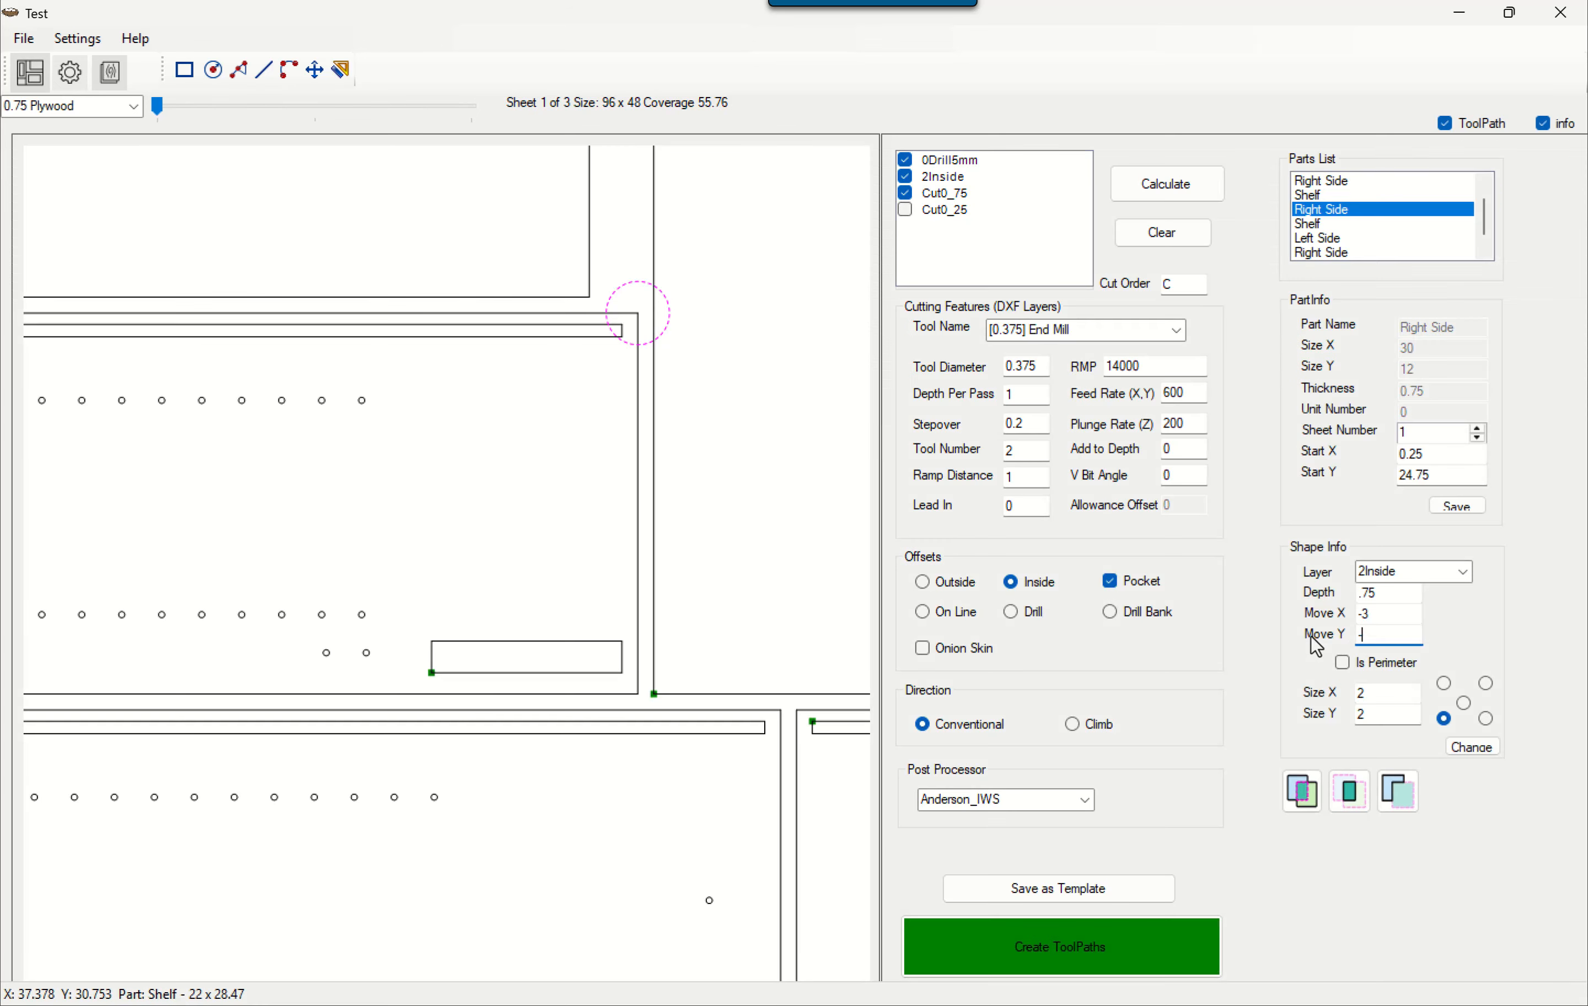
text(-4)
click(1485, 751)
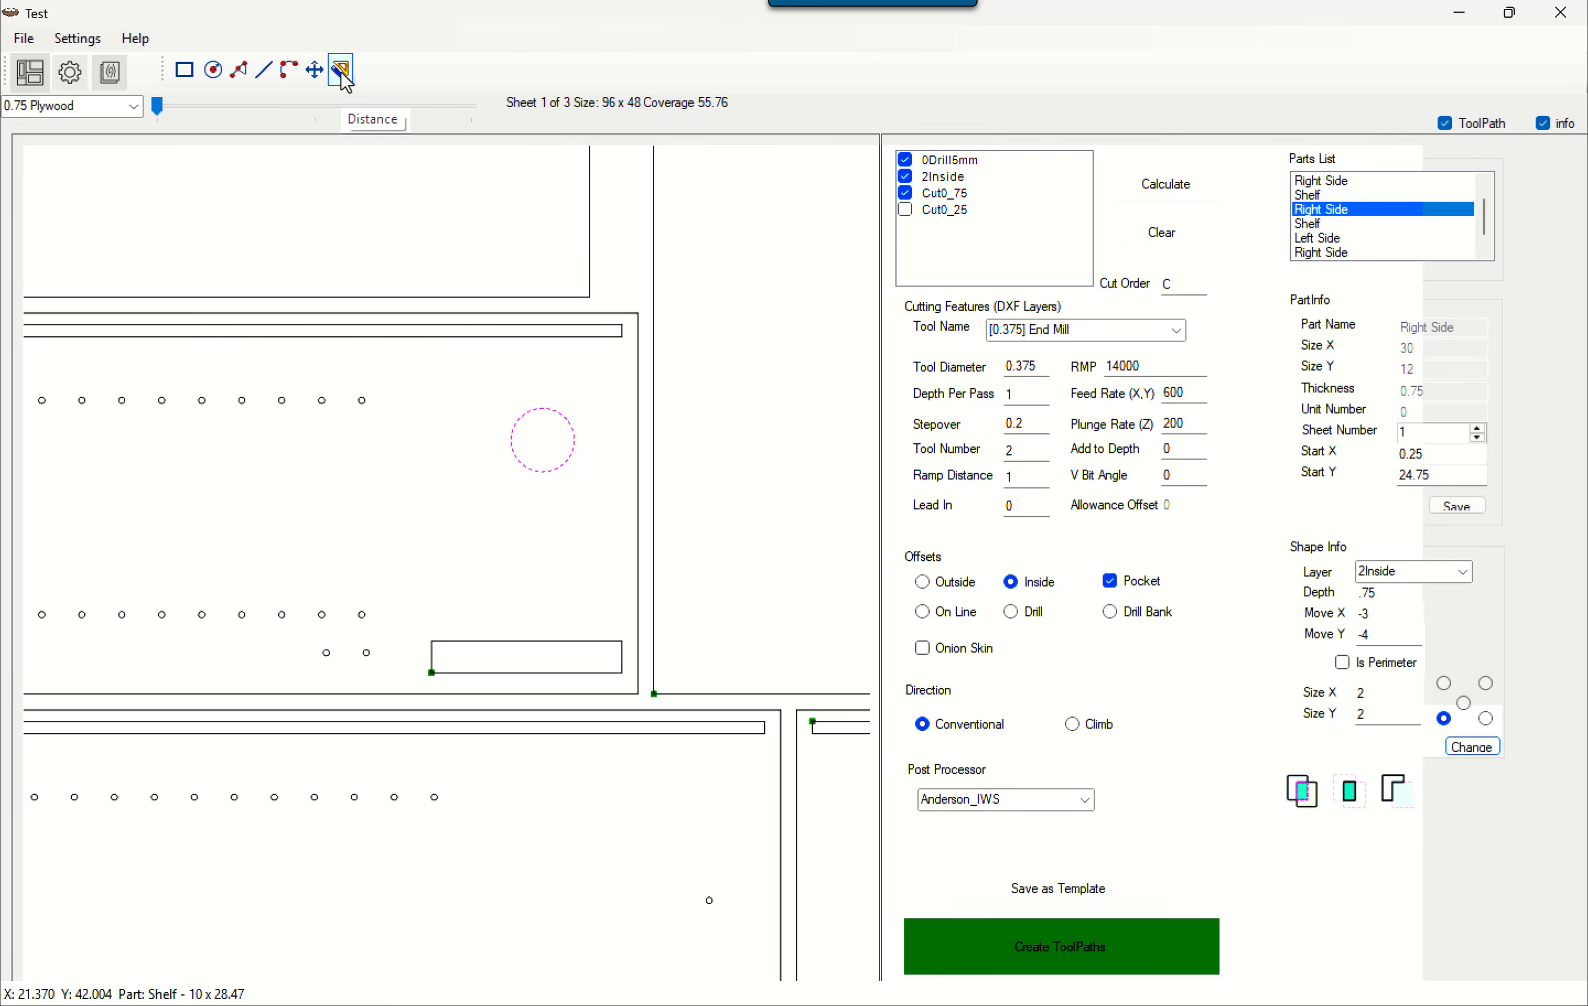
Step: Start a distance measurement at the circle's center and cancel it
click(542, 439)
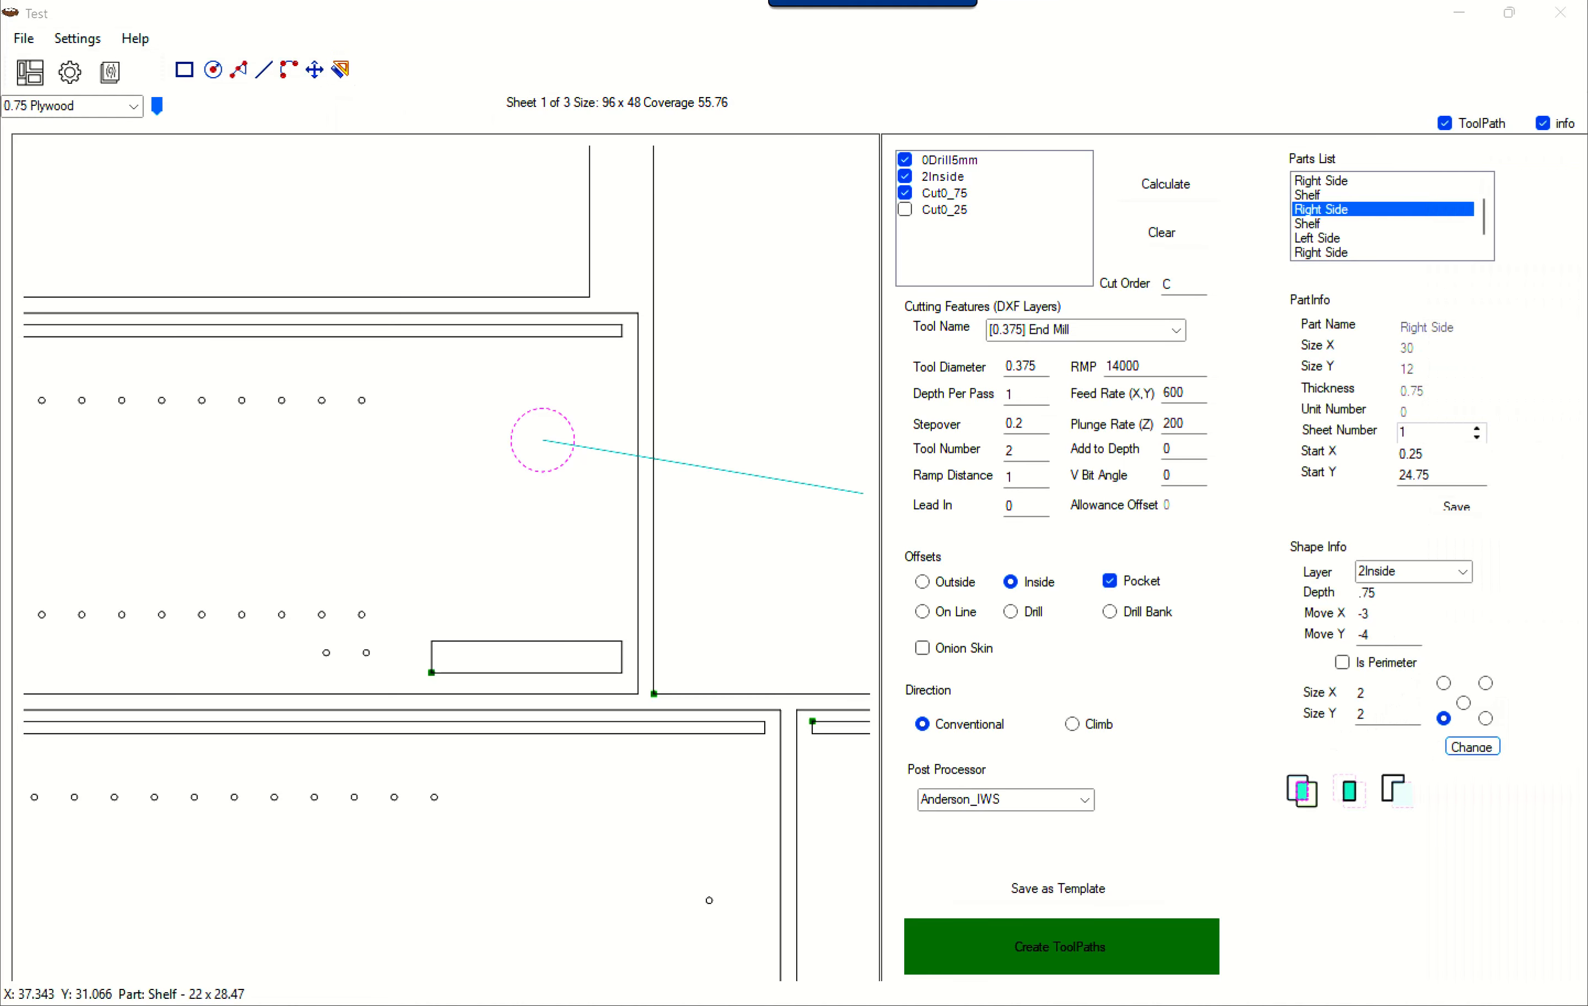
key(Escape)
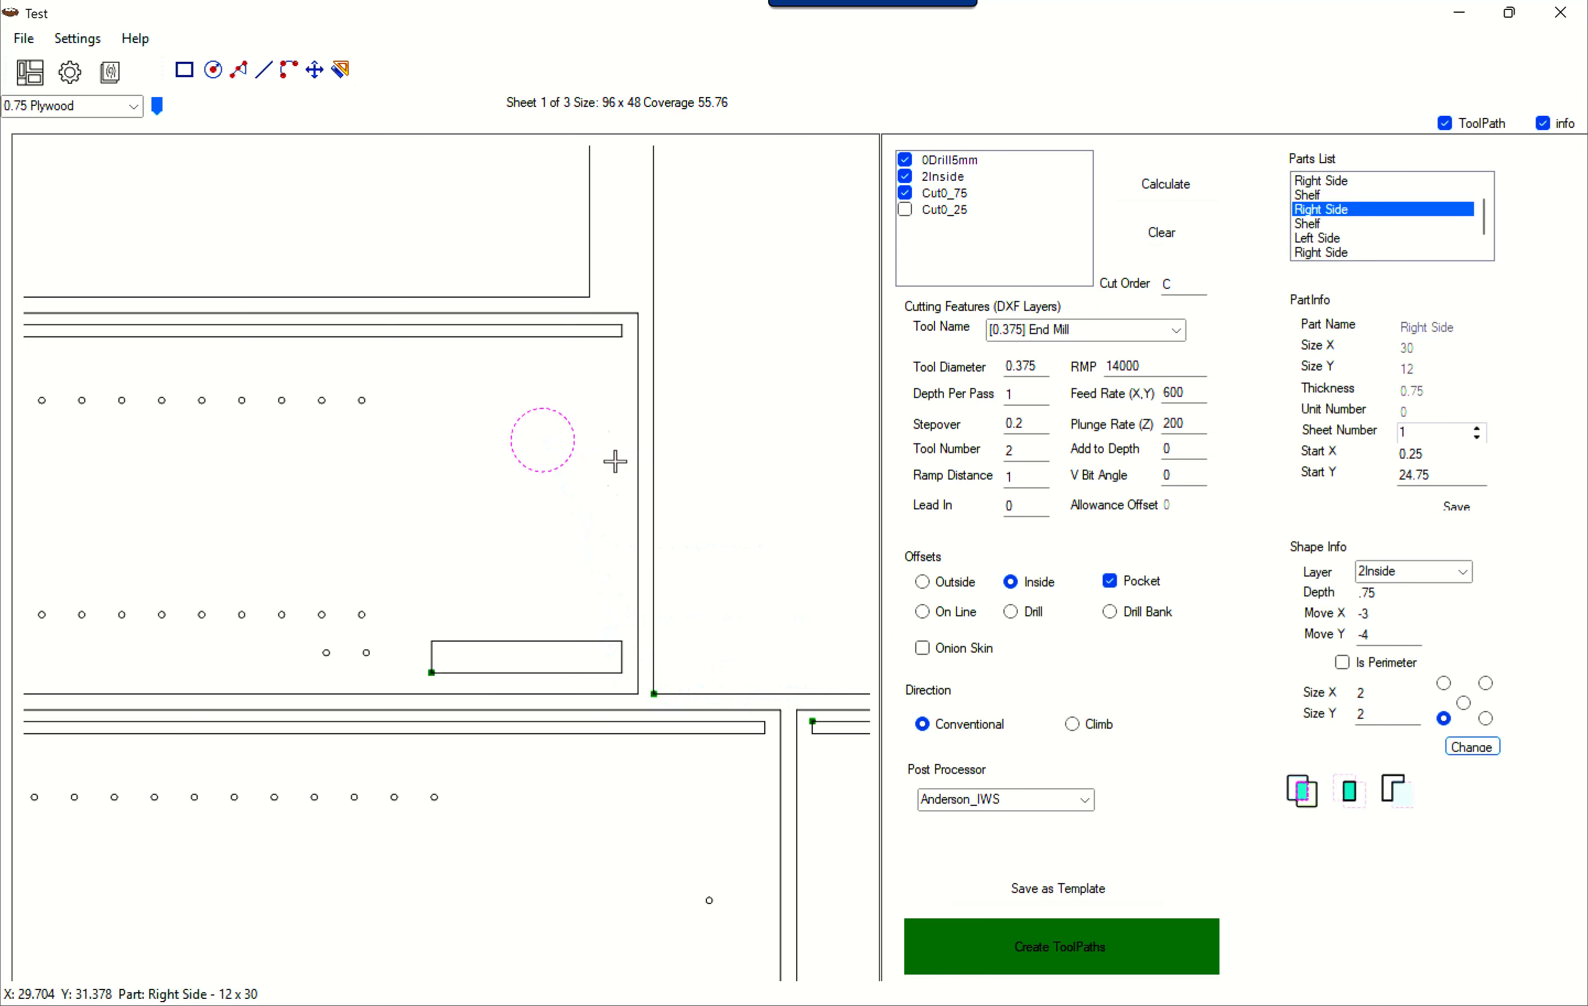
Step: Draw a closed four-sided polyline about 7.9 by 4.1 between the two rows of holes in the Right Side part
click(243, 68)
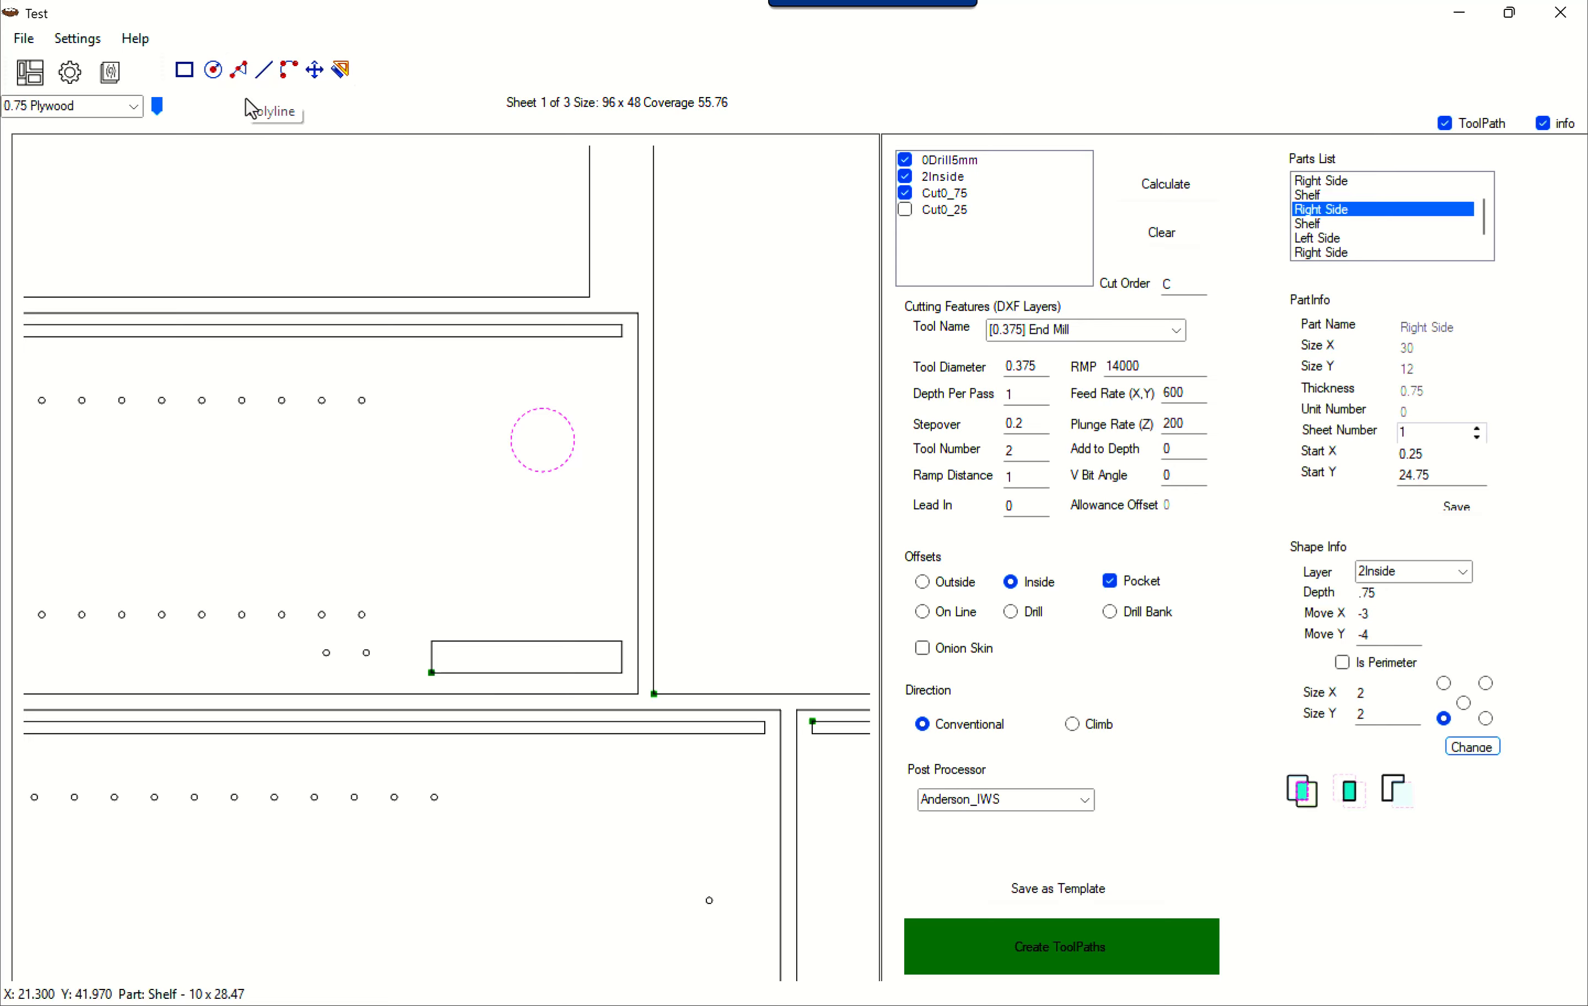
click(194, 550)
click(238, 453)
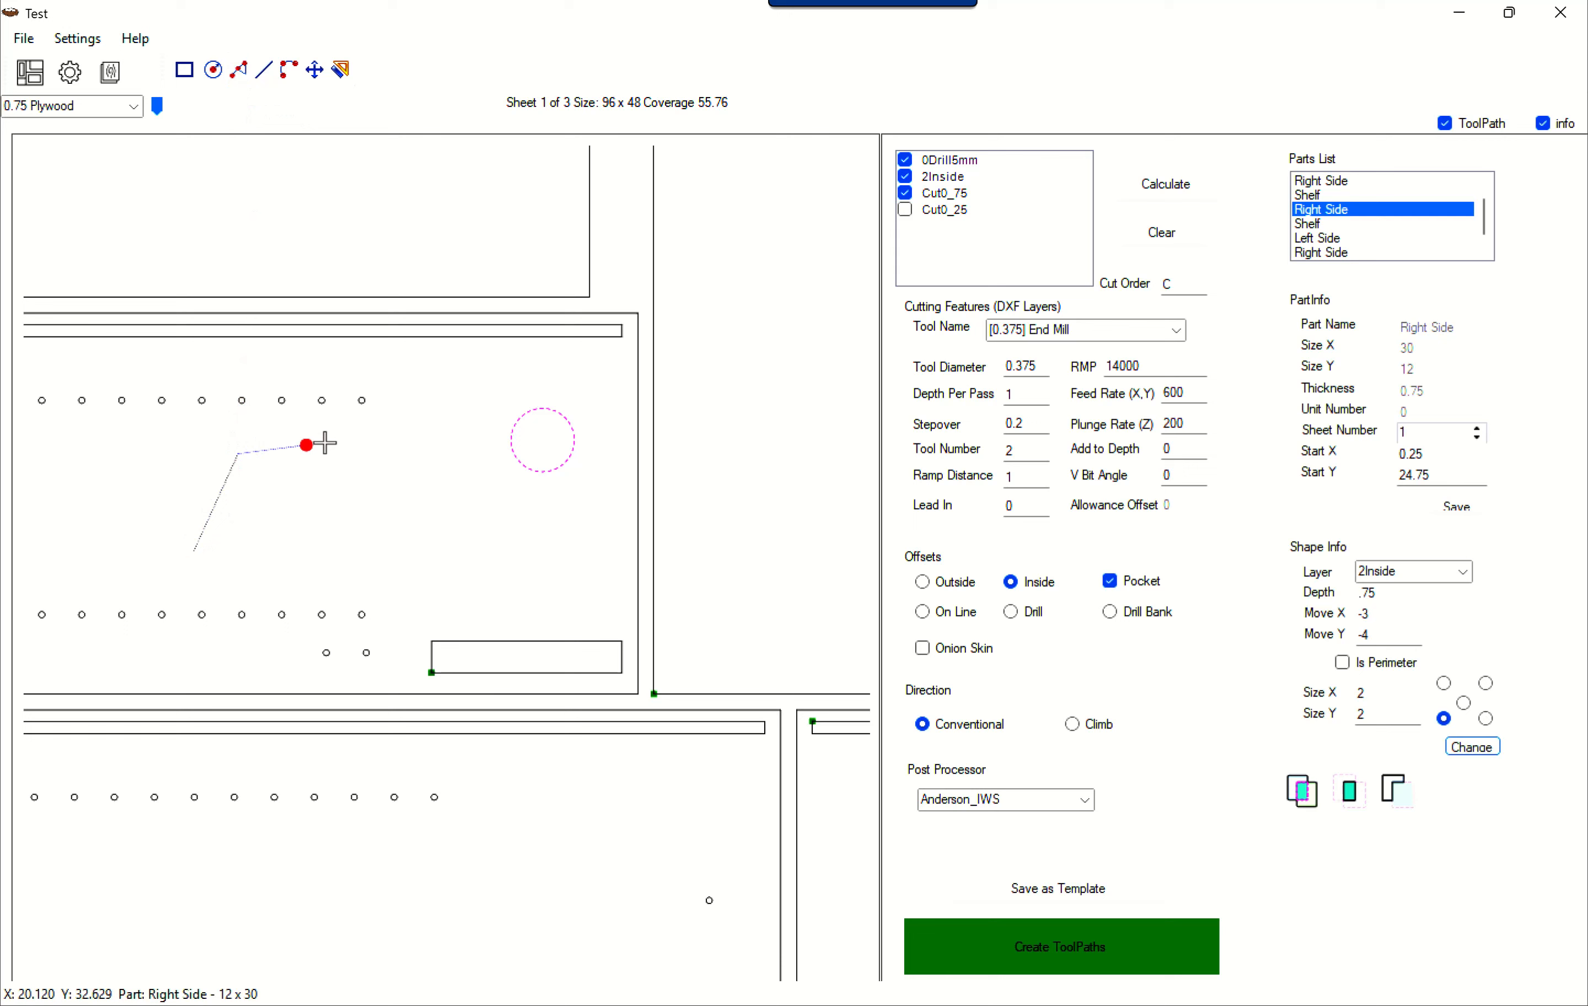
click(404, 437)
click(444, 567)
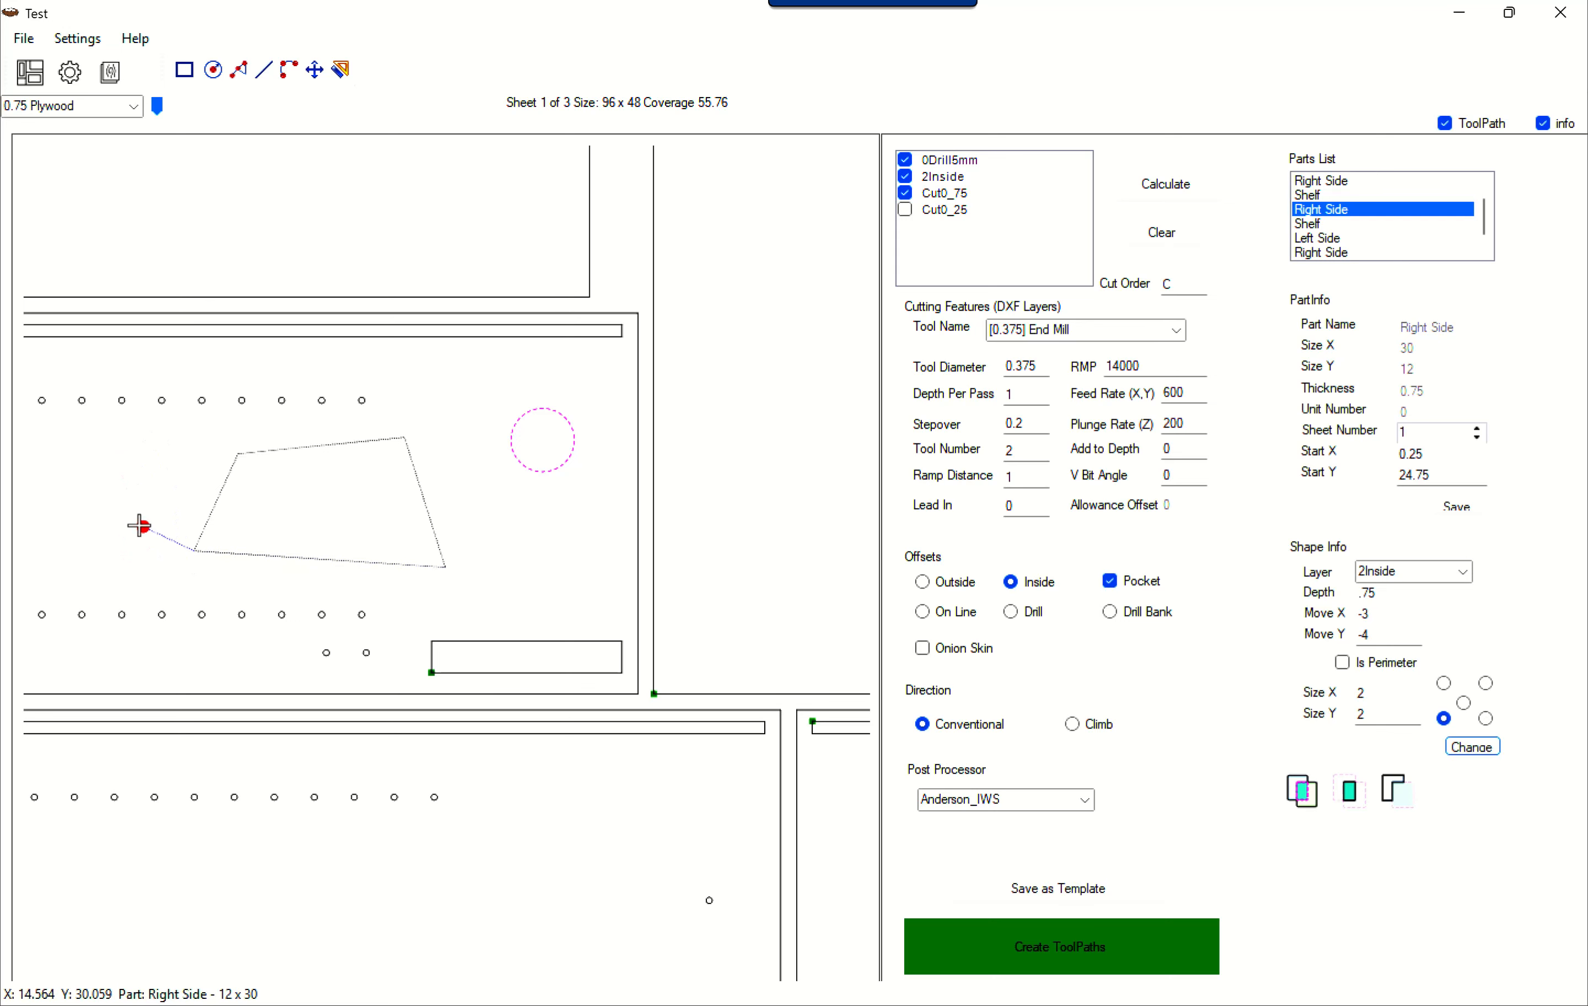
key(Escape)
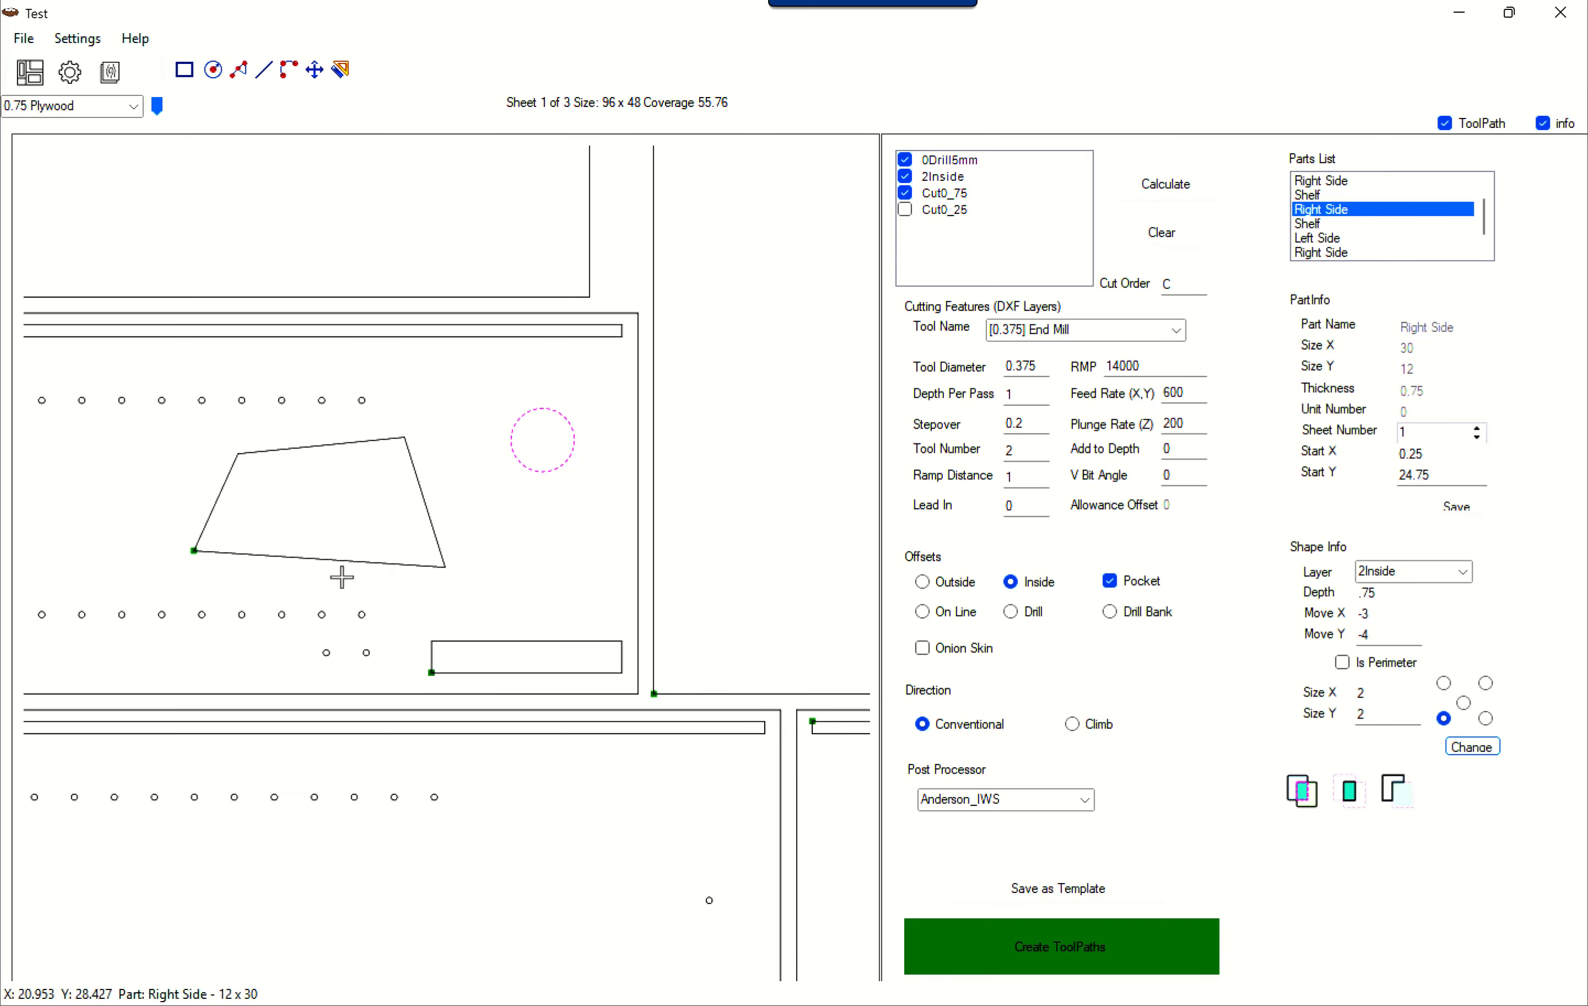
Step: Set the depth of the four-sided polyline to .5 and check it against the circle's depth
click(339, 557)
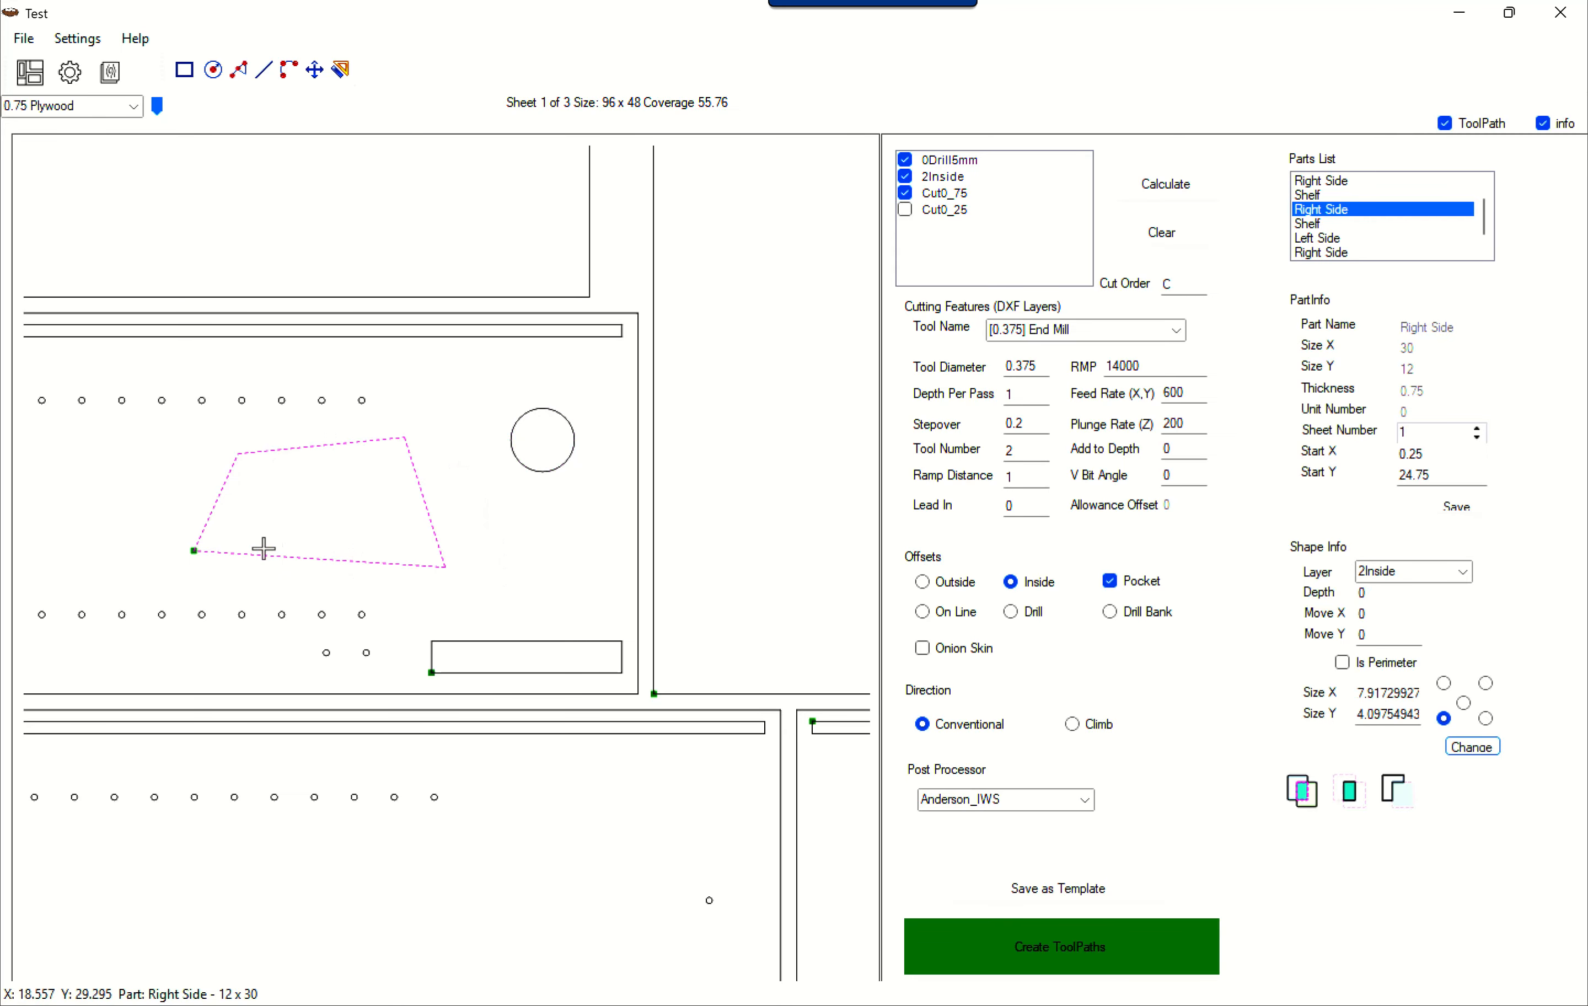
click(1393, 691)
click(1388, 713)
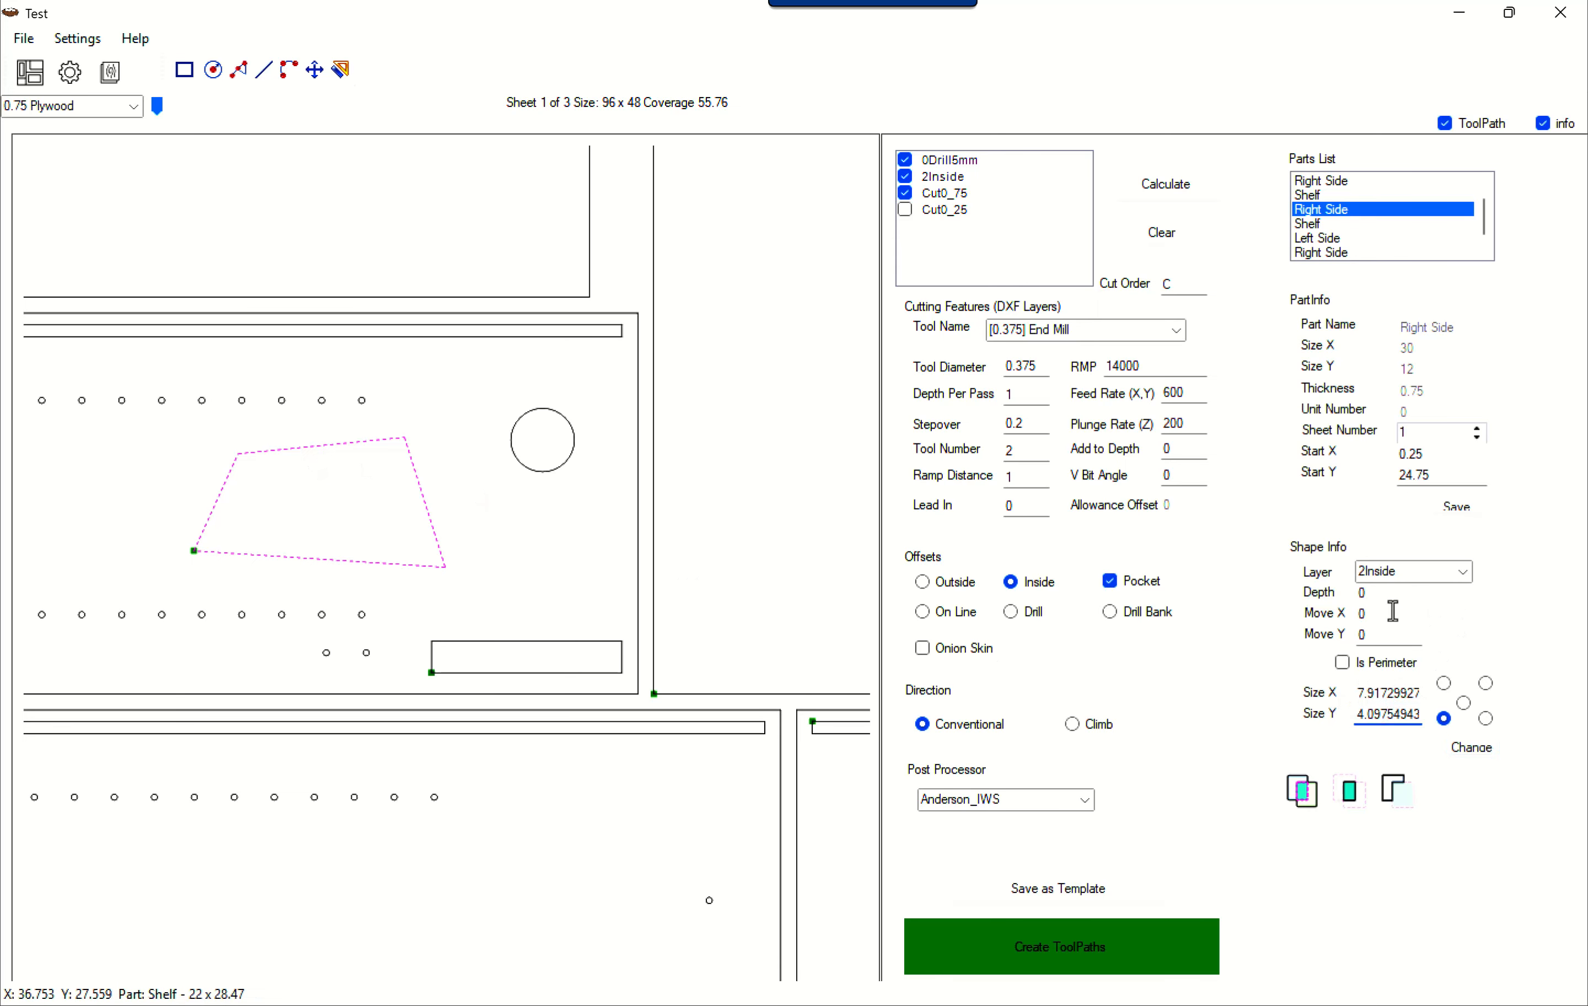
drag(1391, 599, 1320, 618)
text(.5)
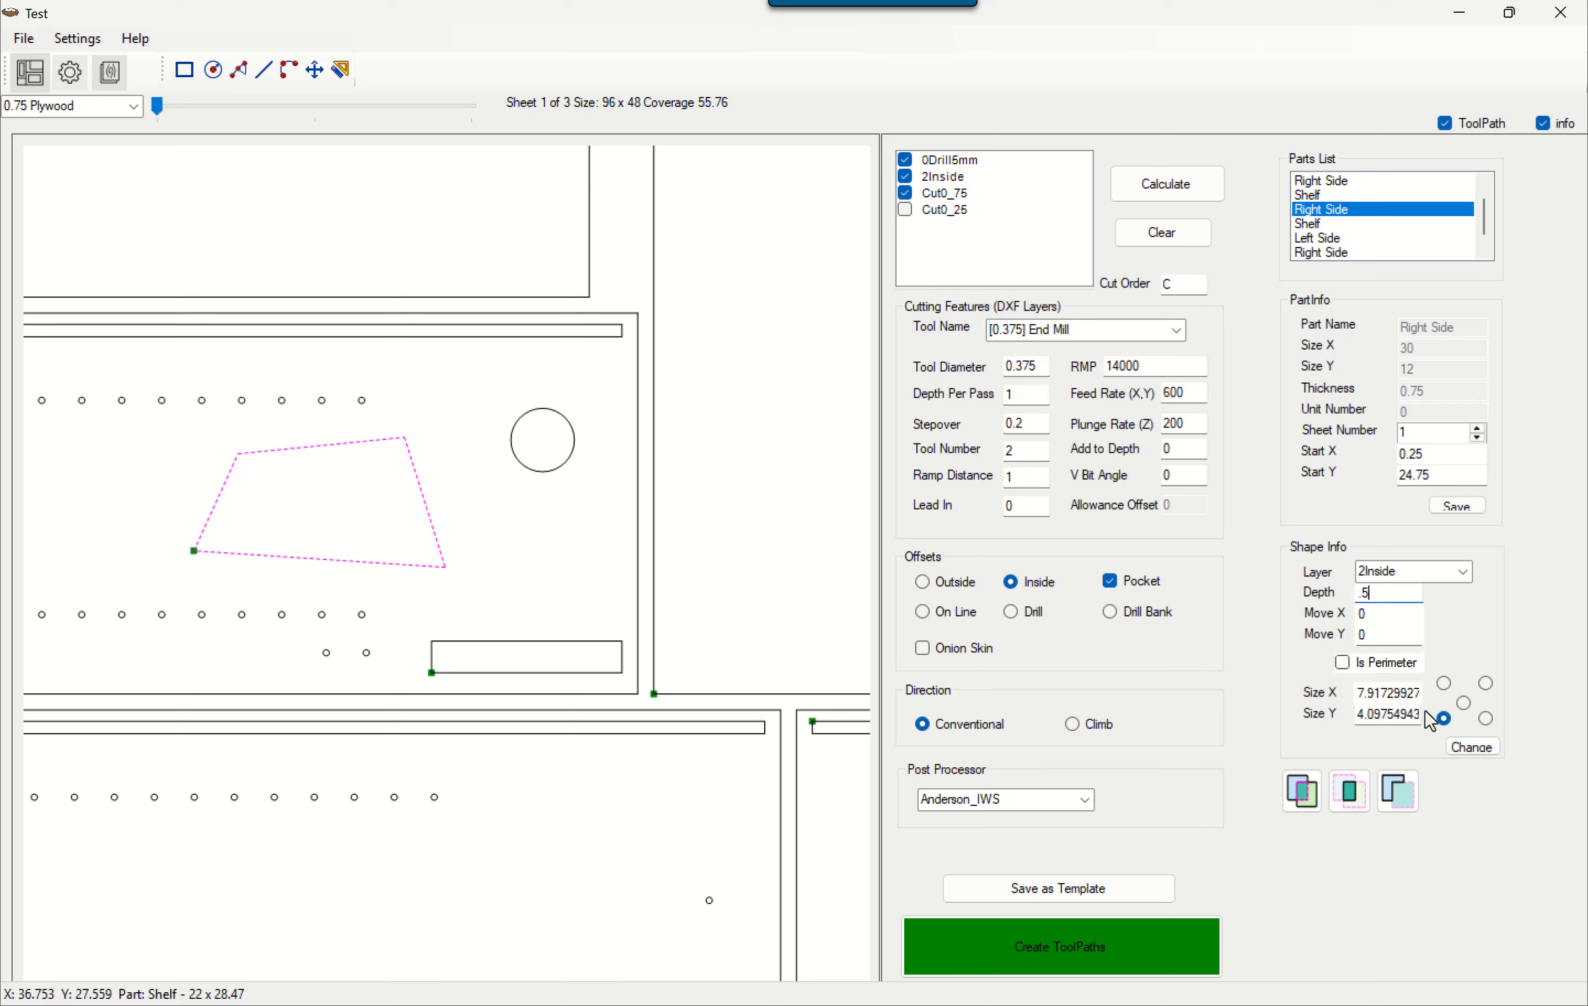
click(1472, 747)
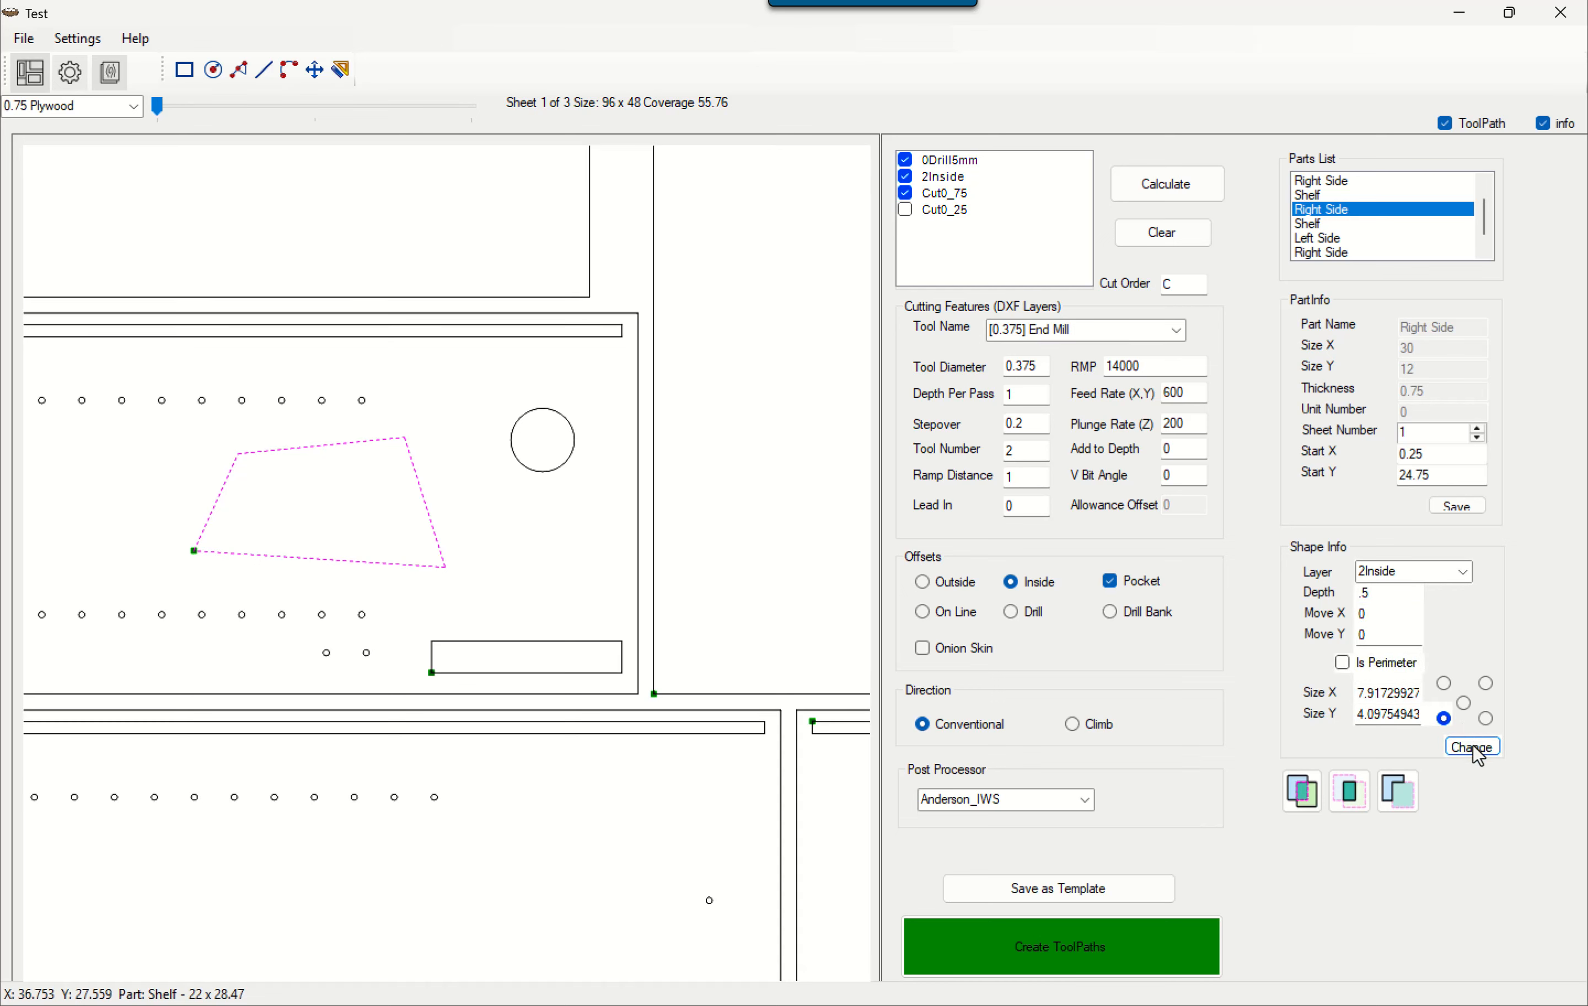
click(516, 545)
click(445, 556)
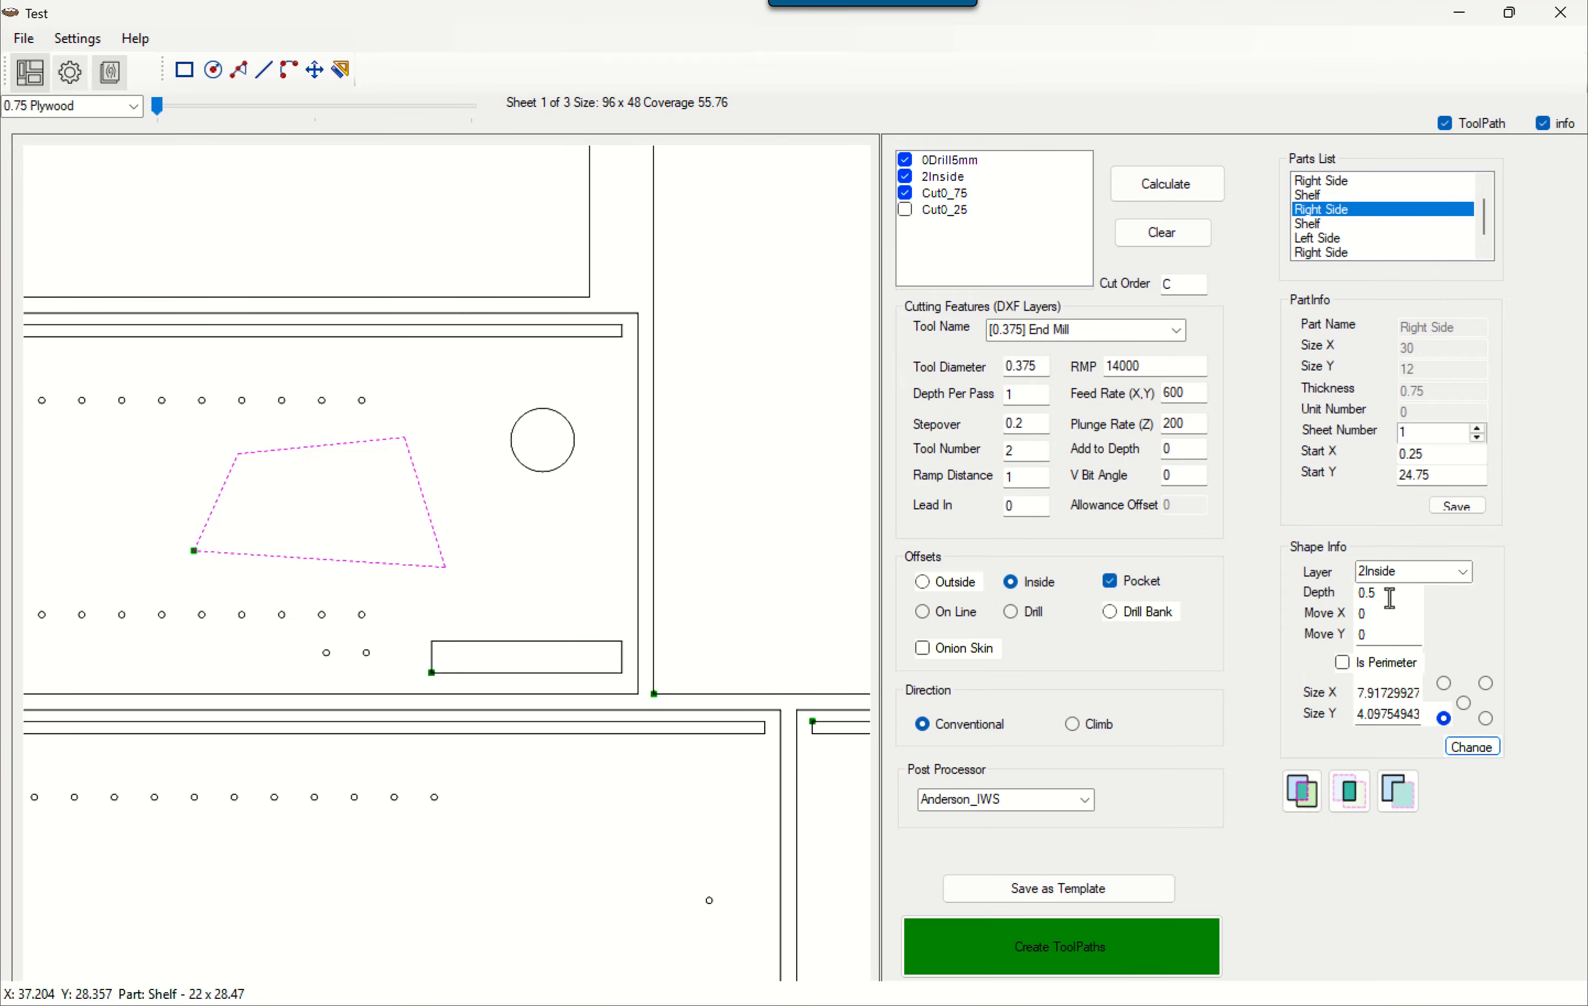
click(553, 466)
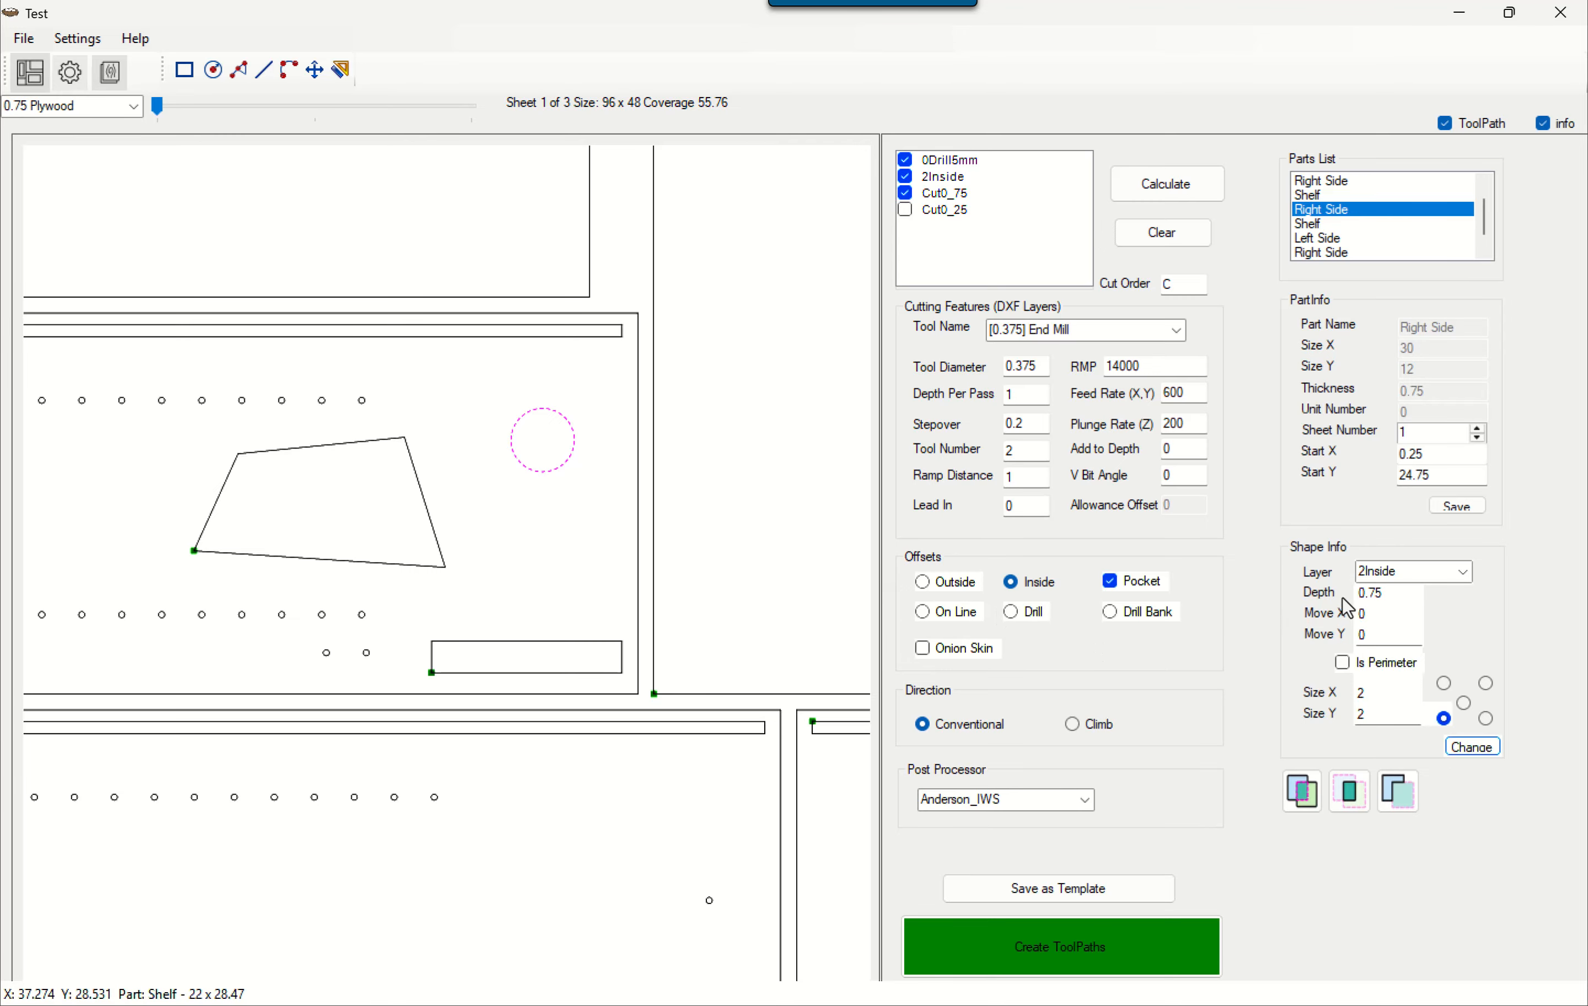
Step: Straighten the polyline's slanted sides to vertical and its upper and lower edges to horizontal, forming a rectangle about 6.6 by 3.6
click(420, 564)
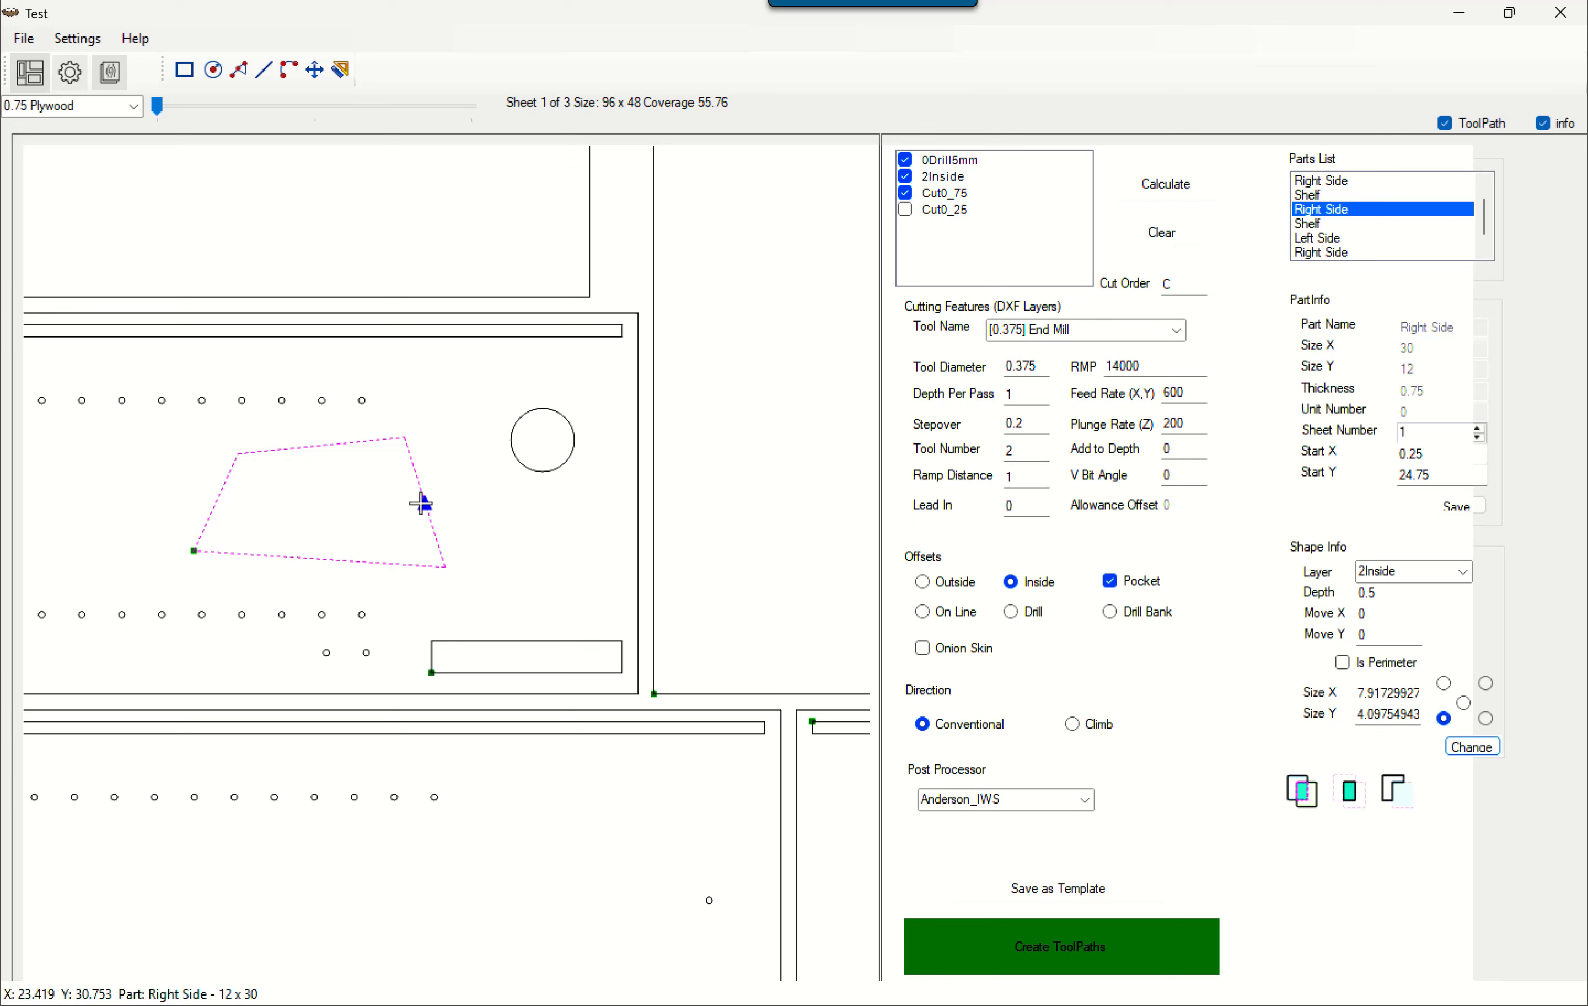
key(v)
key(v)
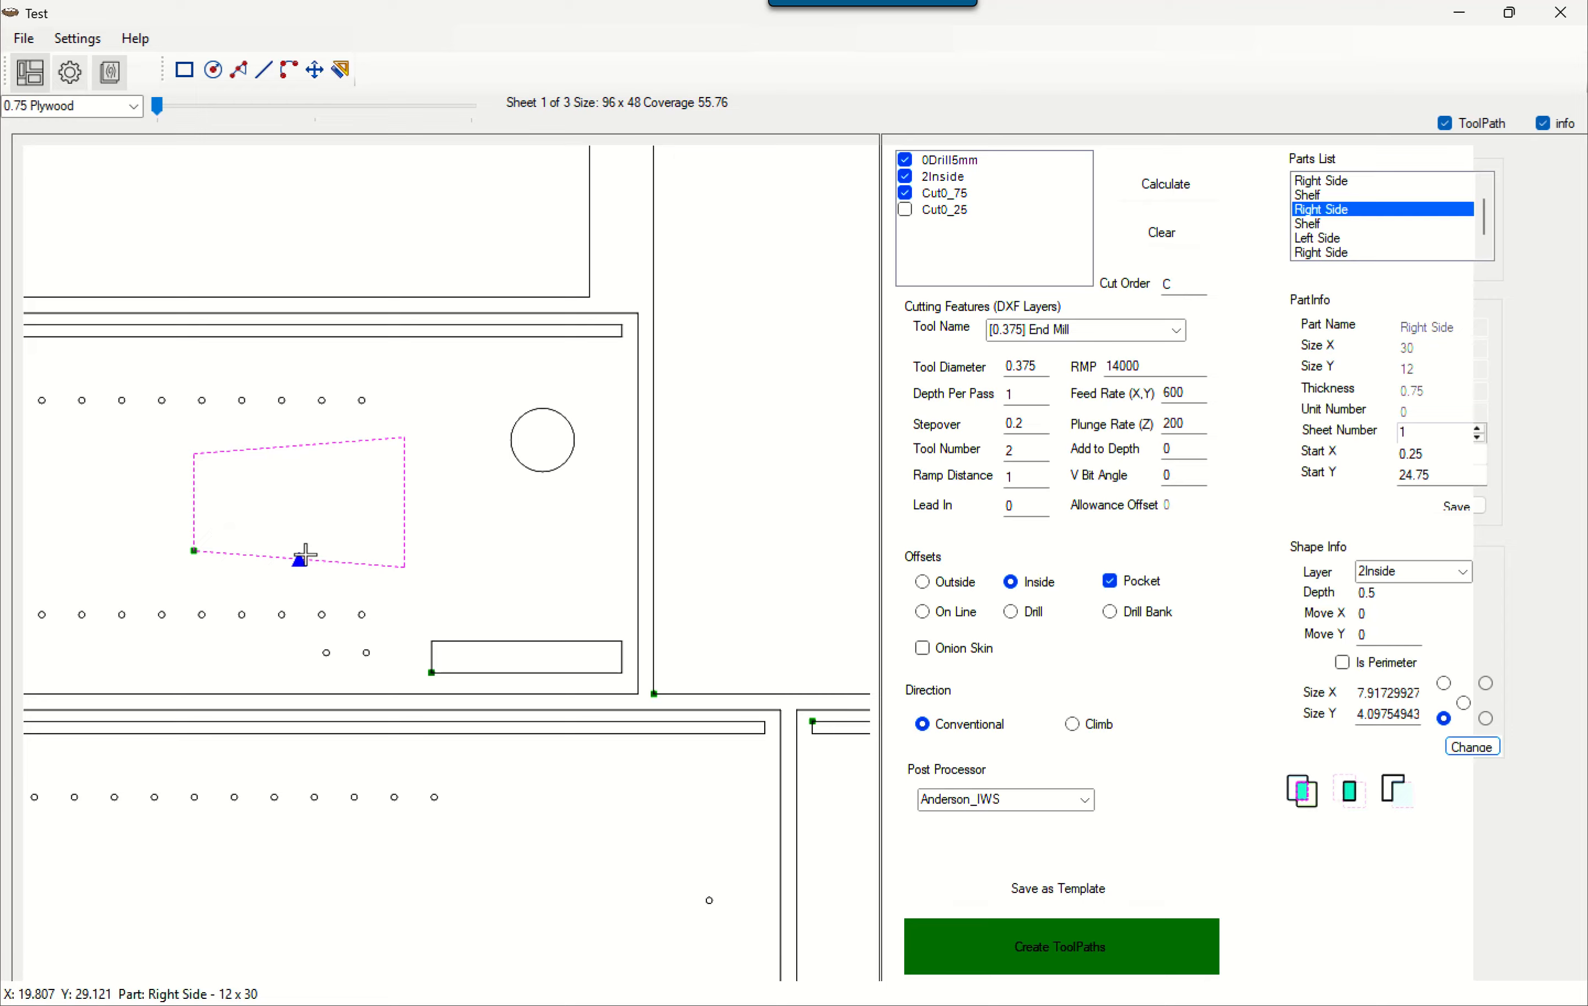
click(299, 442)
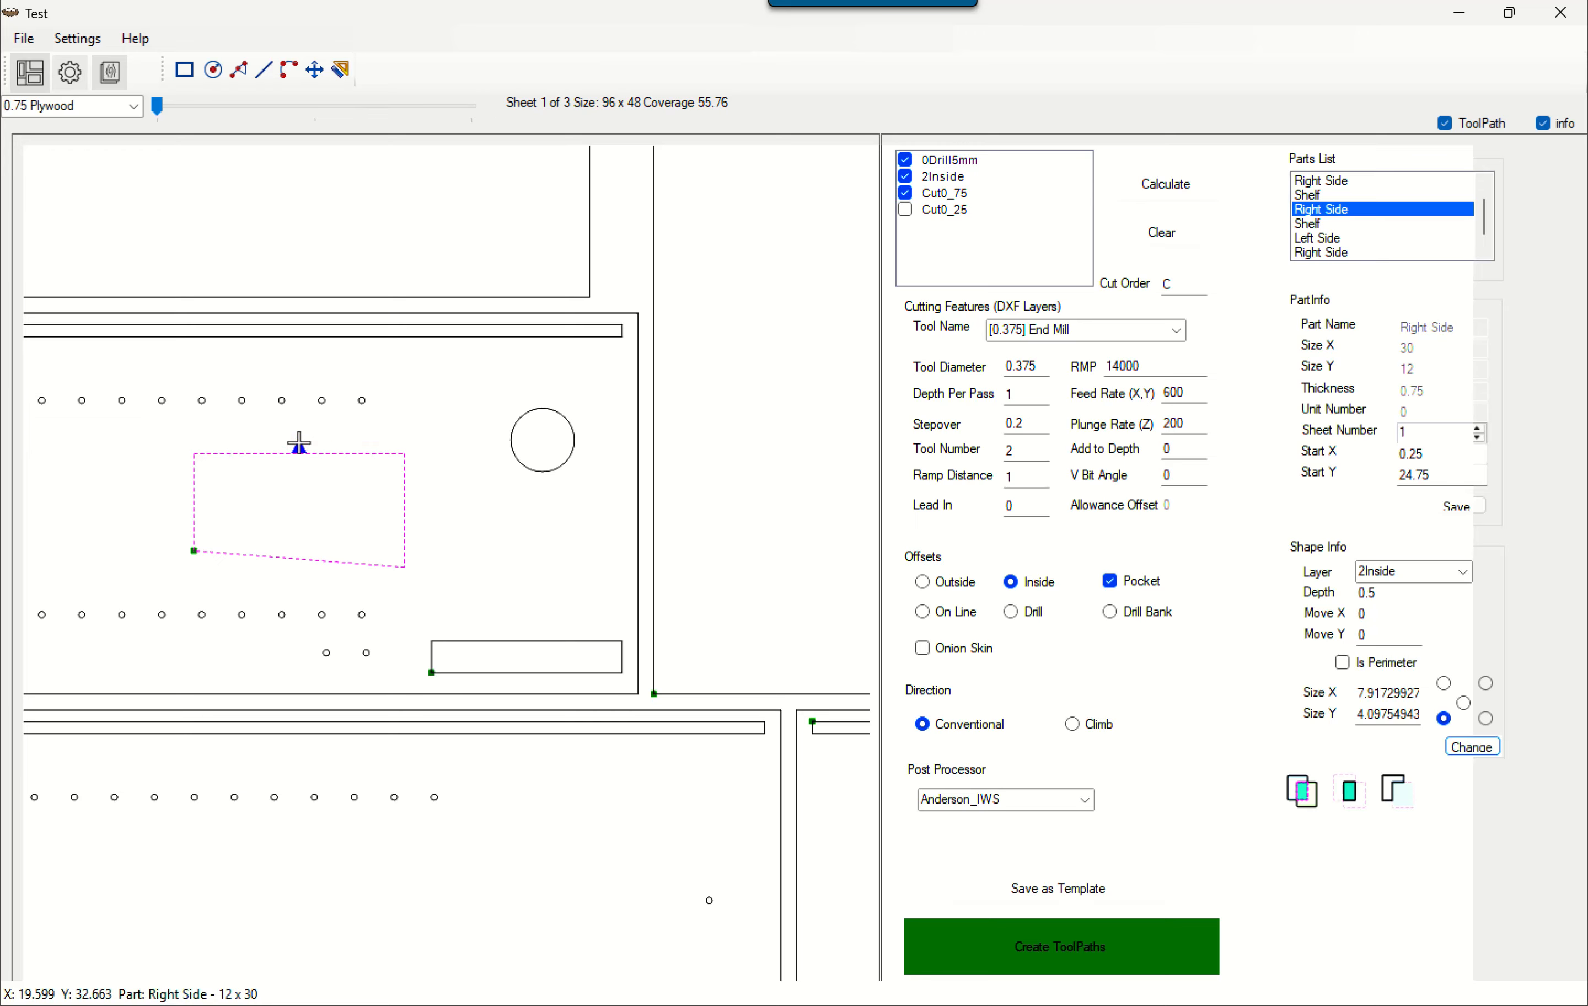
click(297, 560)
right_click(532, 560)
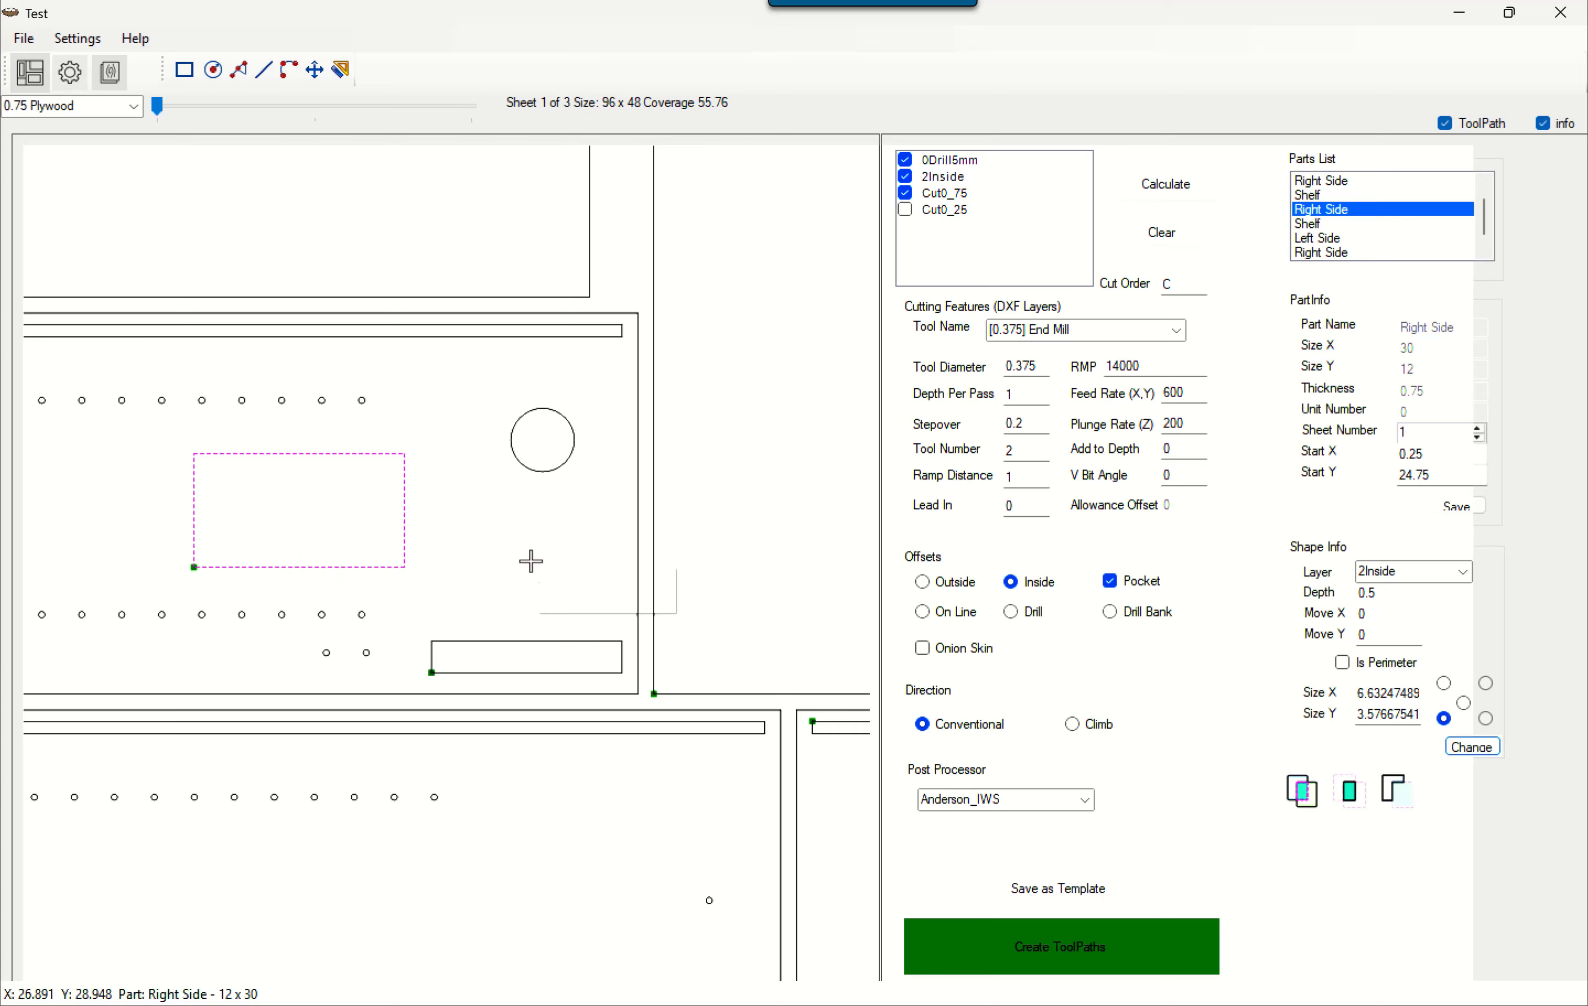
click(407, 591)
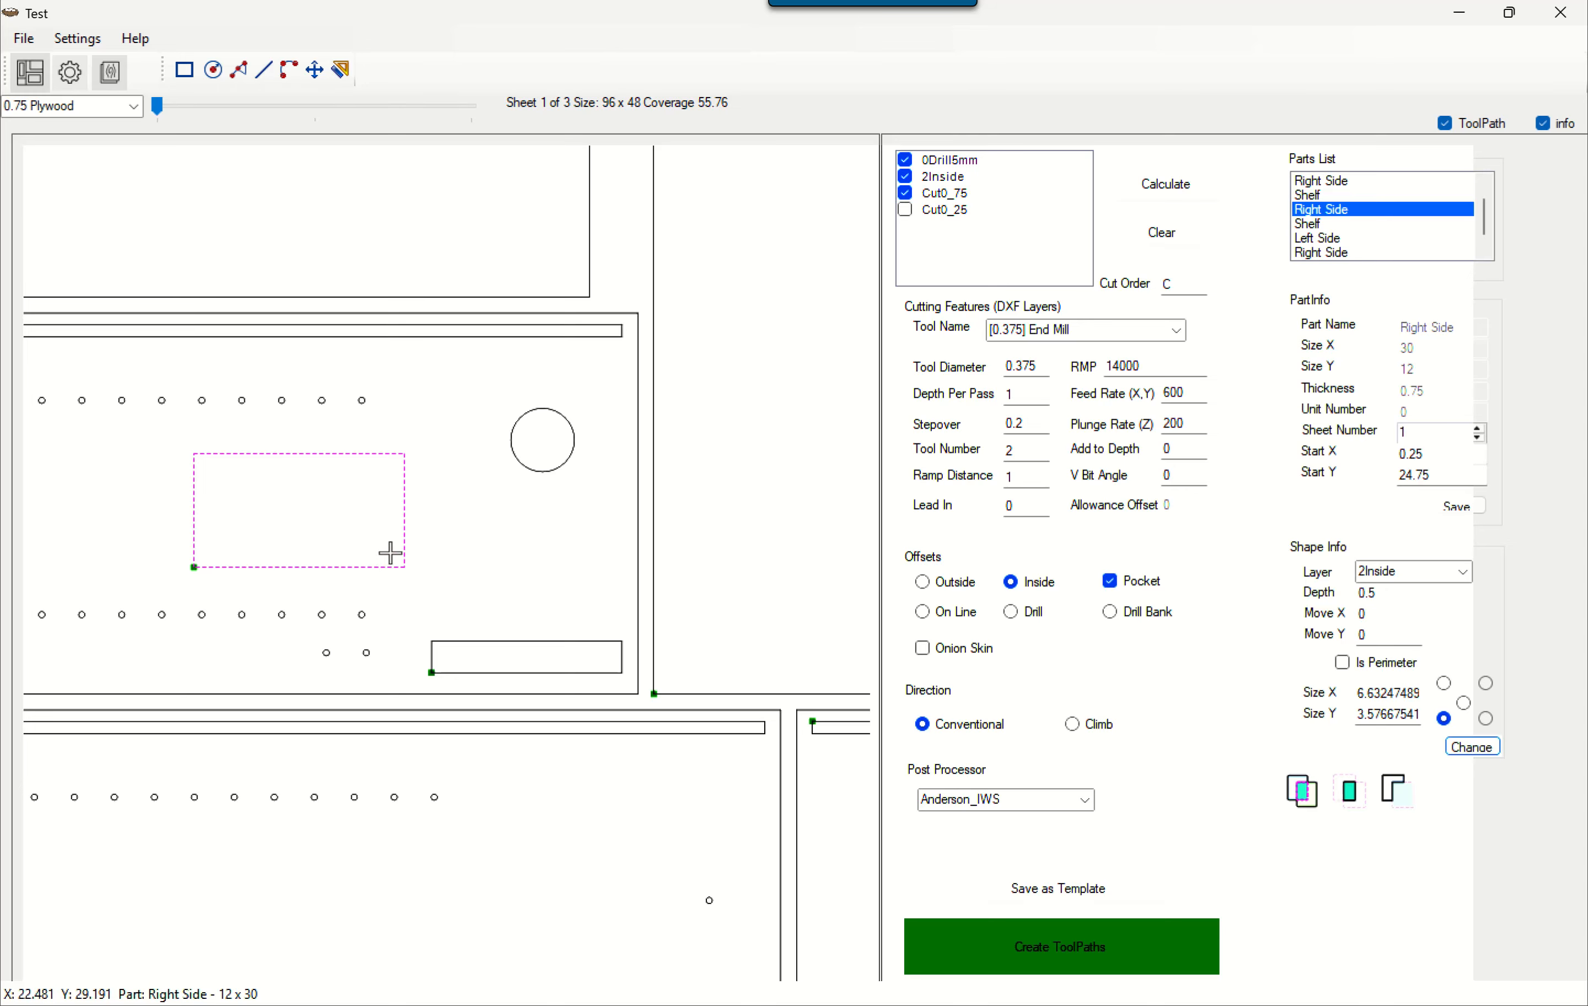
Step: Select the whole 30 by 12 Right Side part with all its cuts and holes
click(242, 78)
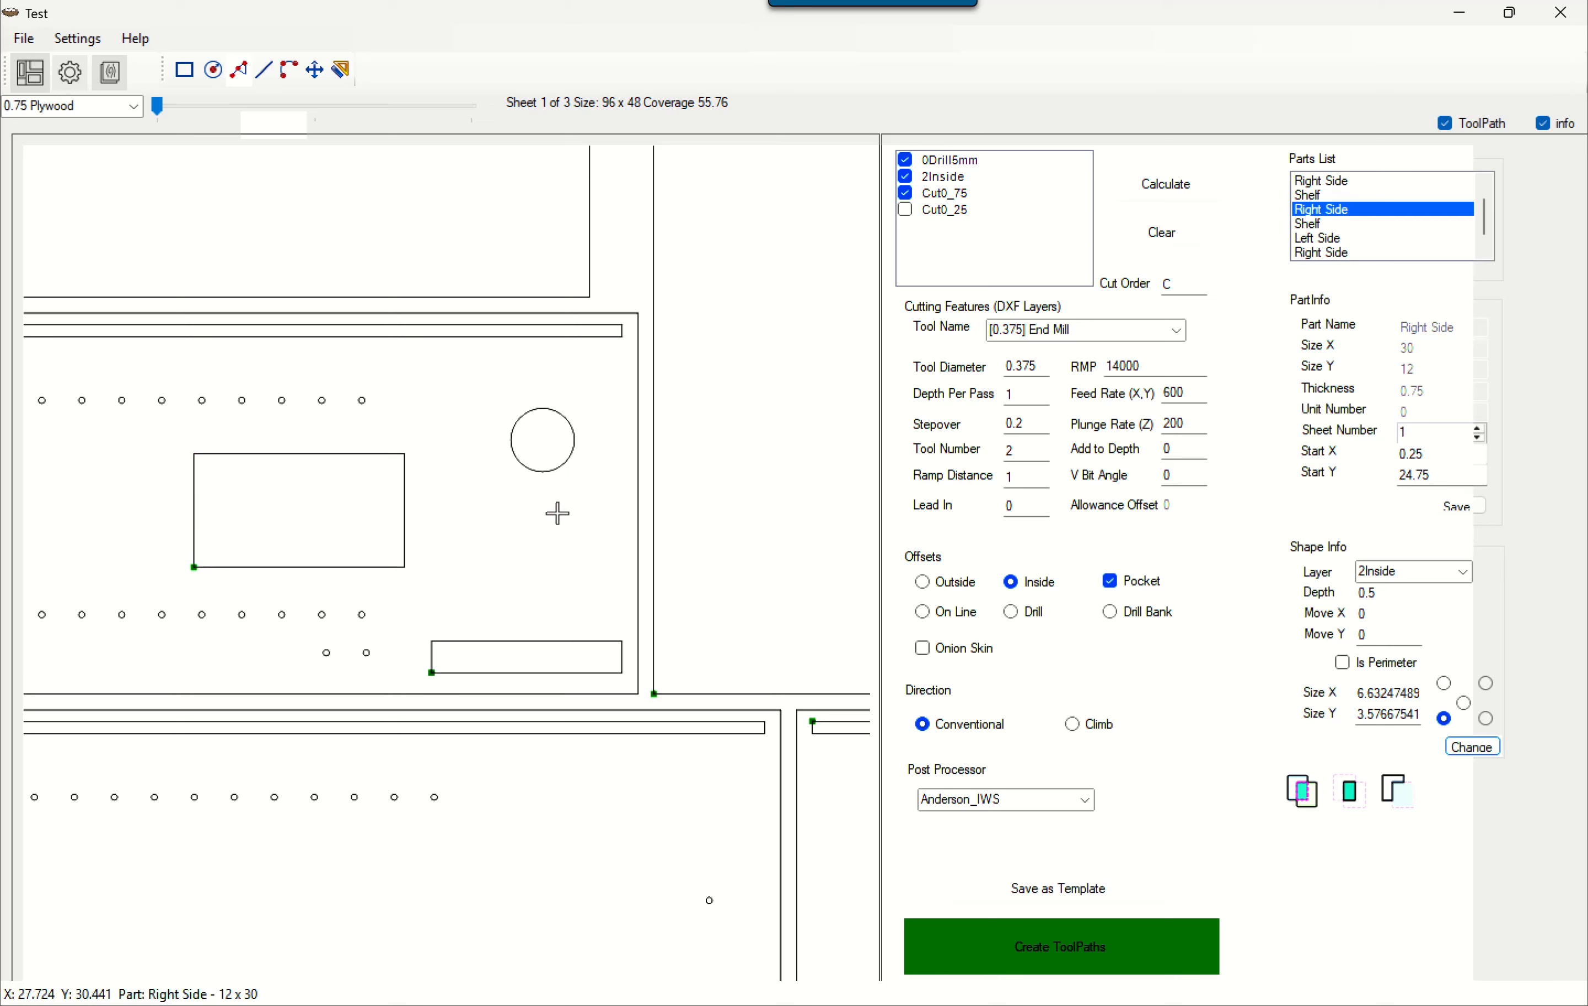
click(1321, 212)
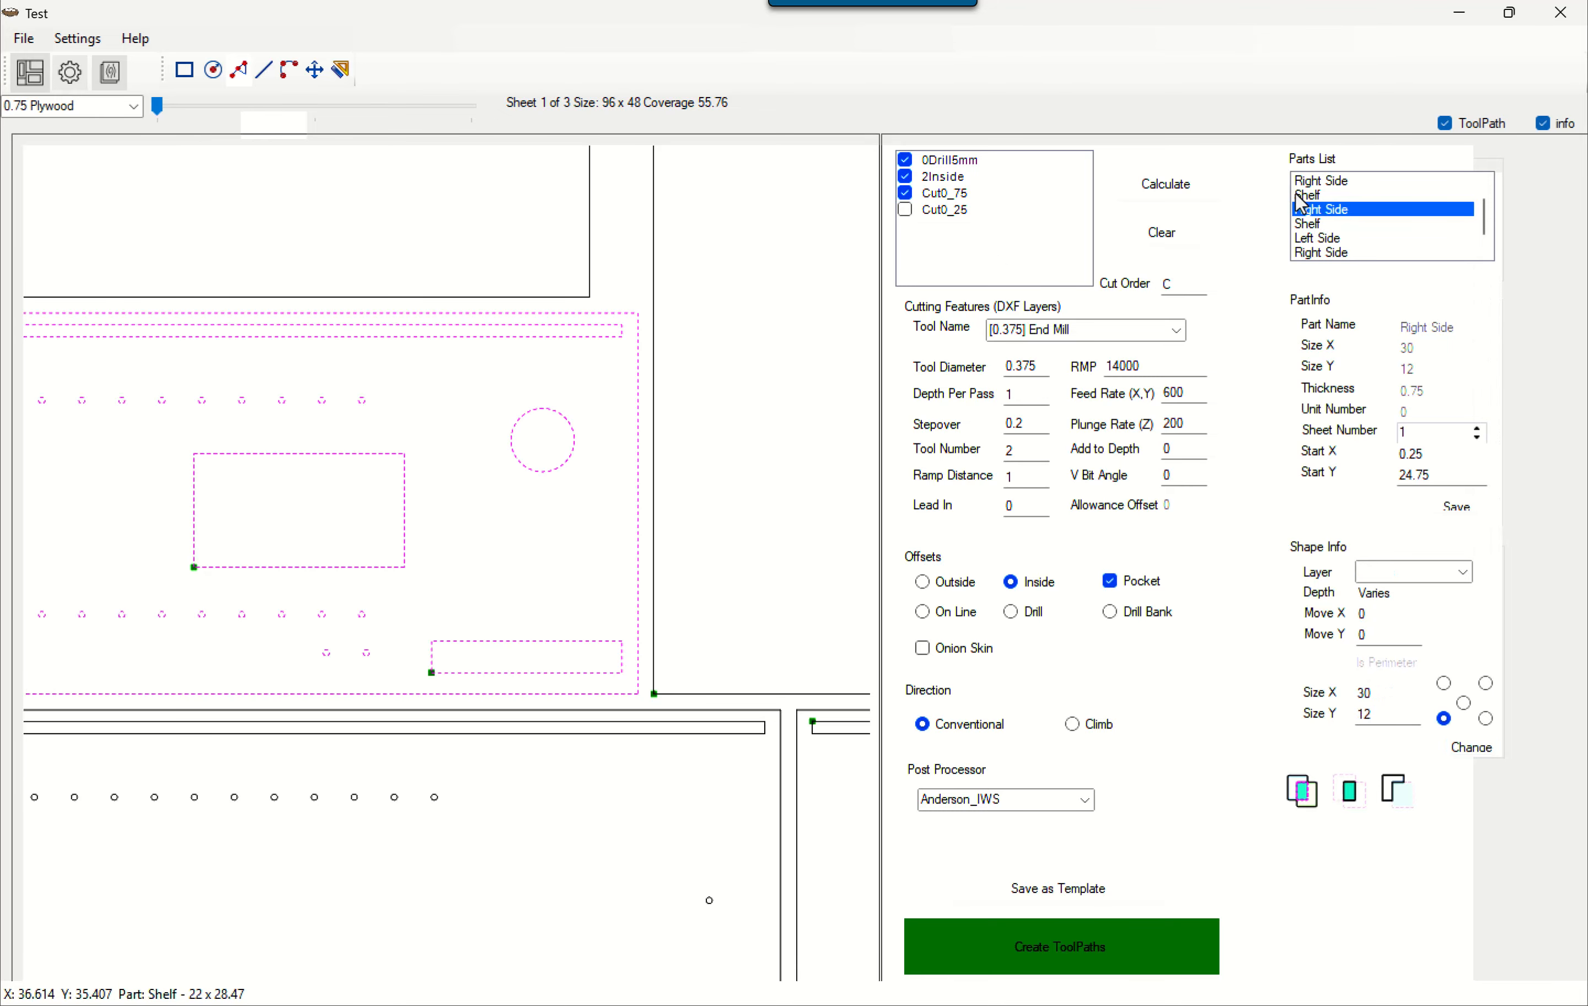